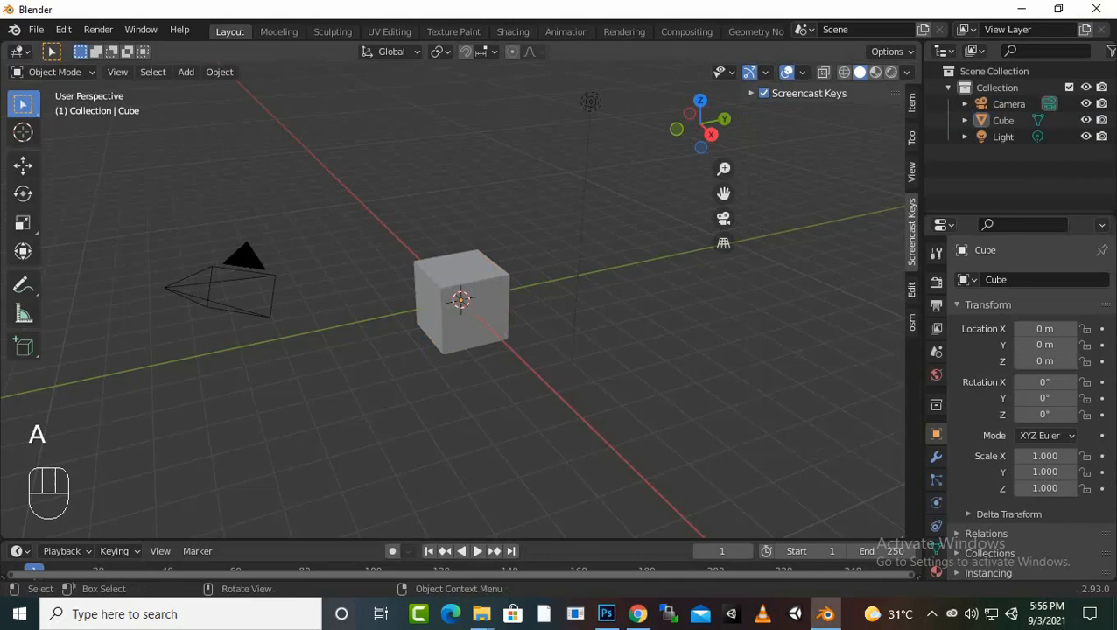
# Delete all the default objects from the scene
pyautogui.press('a')
pyautogui.press('Delete')
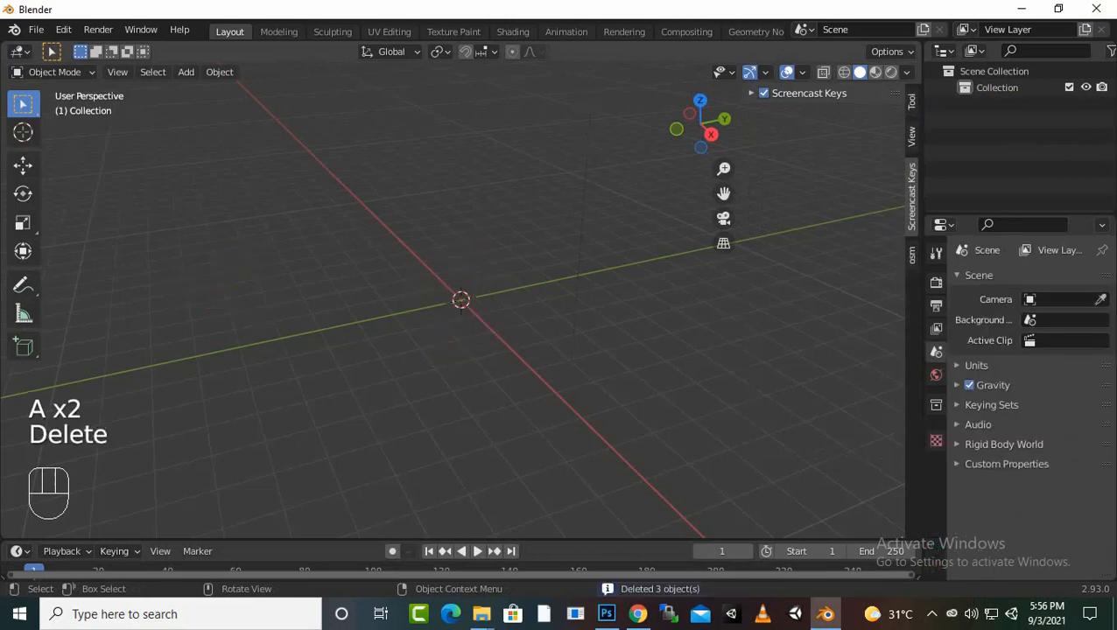
# Add a Bezier curve at the world origin and open it in Edit Mode
pyautogui.hotkey('shift', 'a')
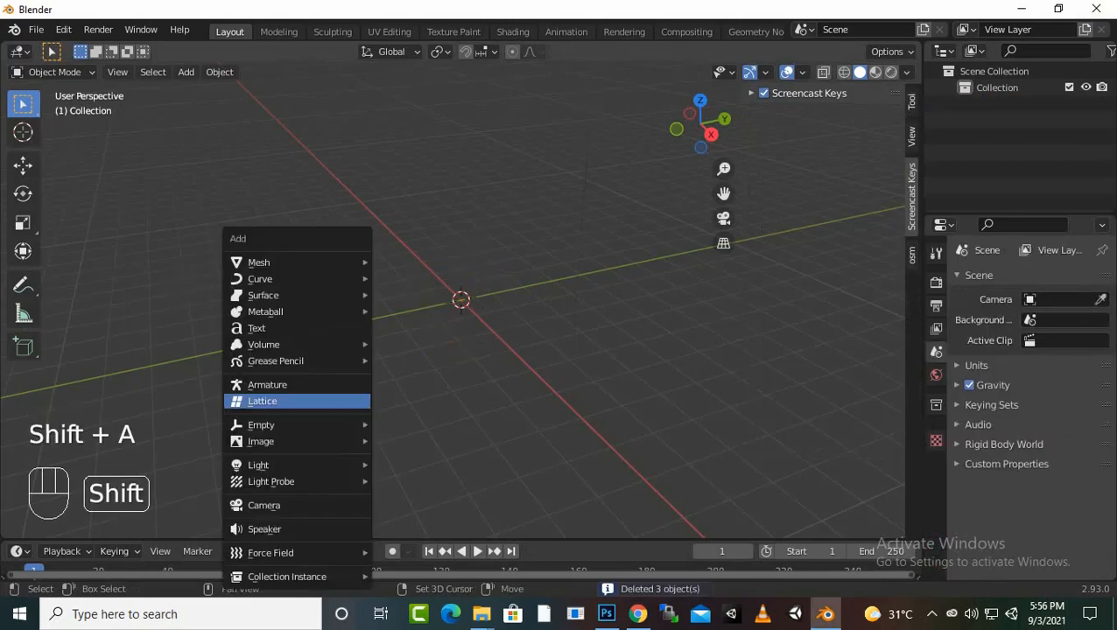
pyautogui.moveTo(280, 279)
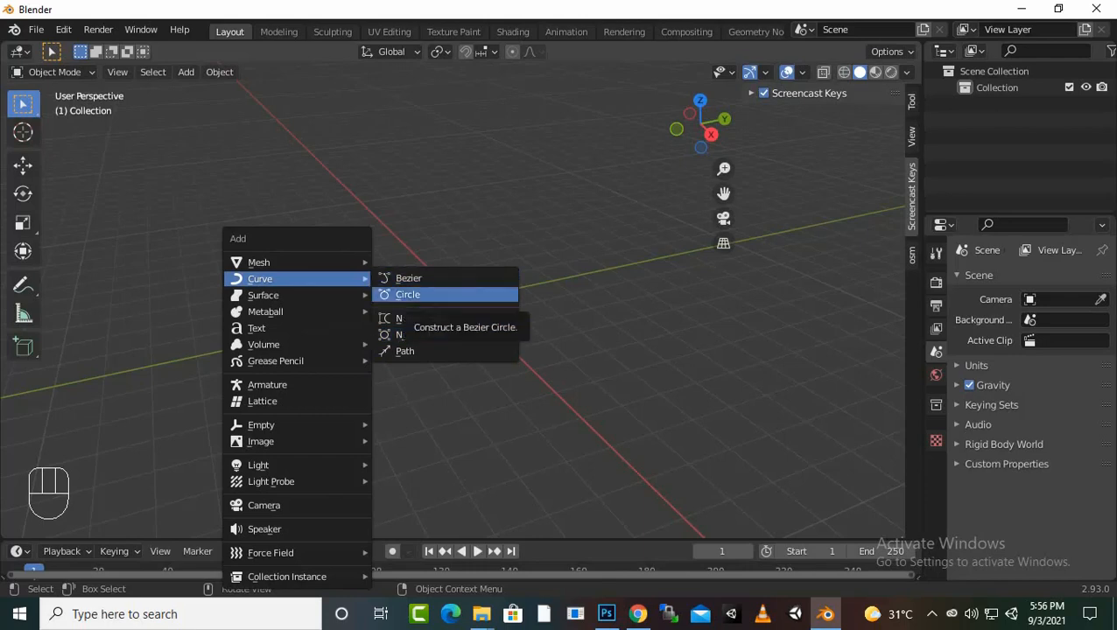
pyautogui.click(408, 277)
pyautogui.scroll(7, 460, 307)
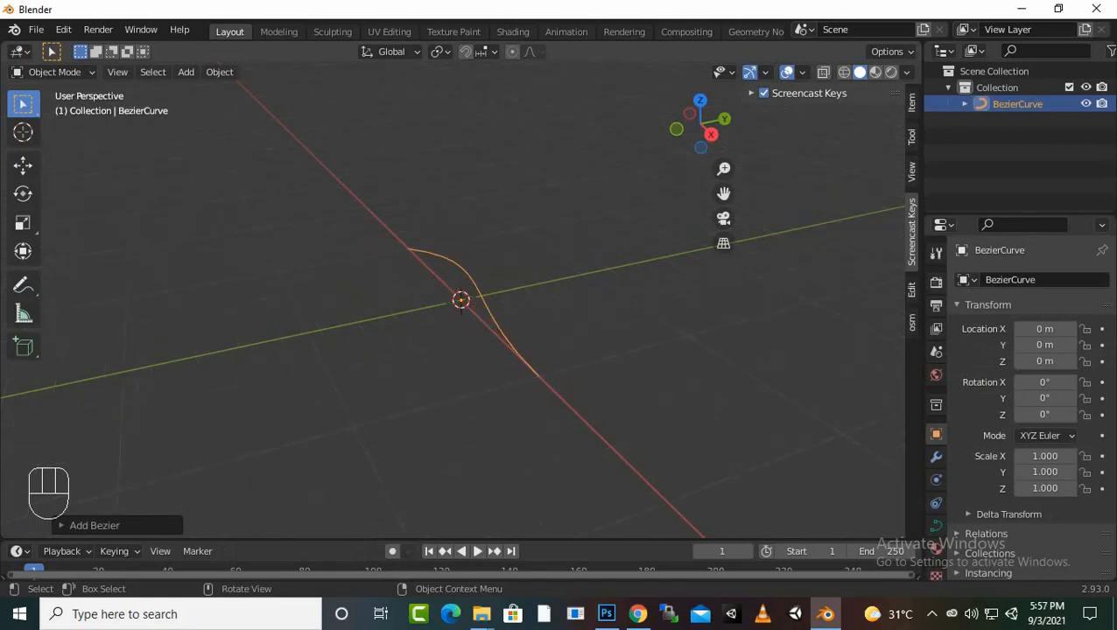
pyautogui.press('Tab')
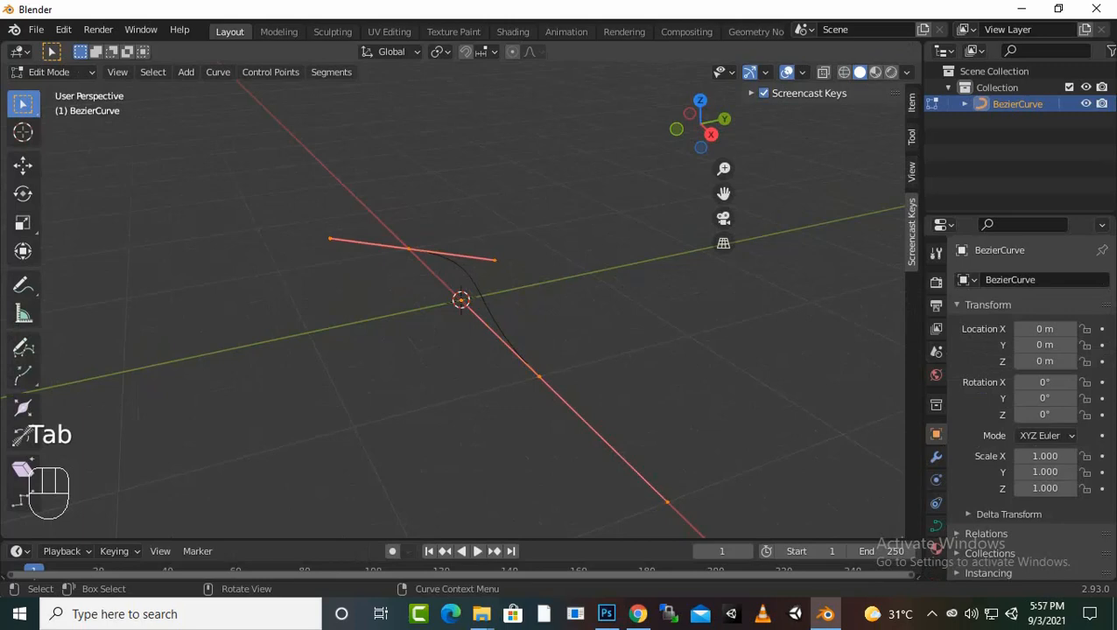
pyautogui.moveTo(460, 307); pyautogui.dragTo(518, 315, button='middle')
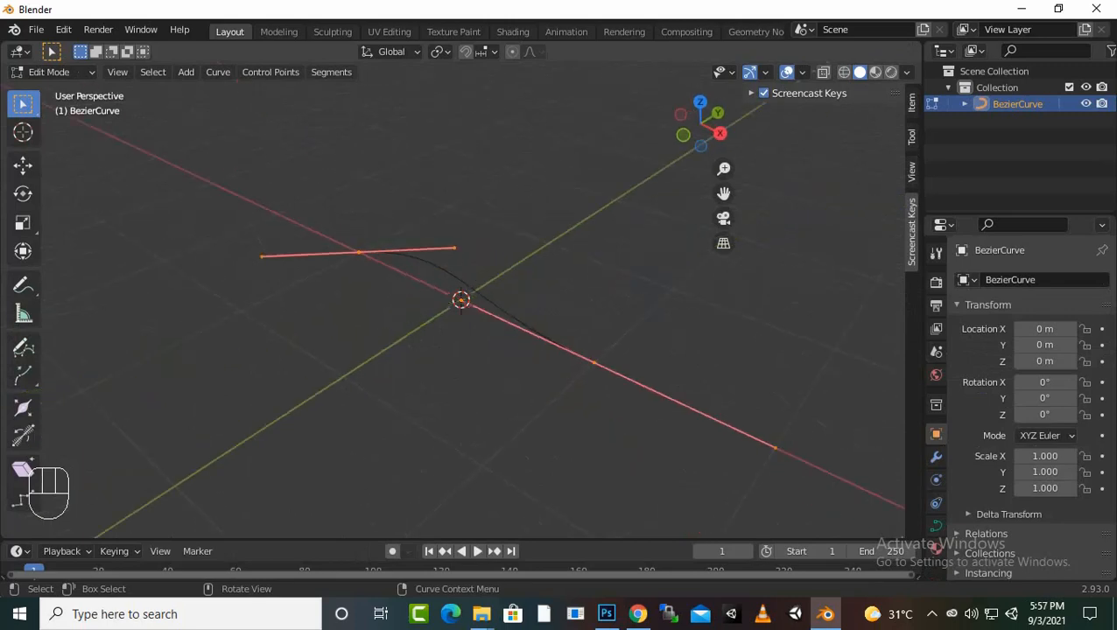
# Move the curve's end control point on the positive X side about 0.7 m toward negative X and negative Y
pyautogui.click(359, 252)
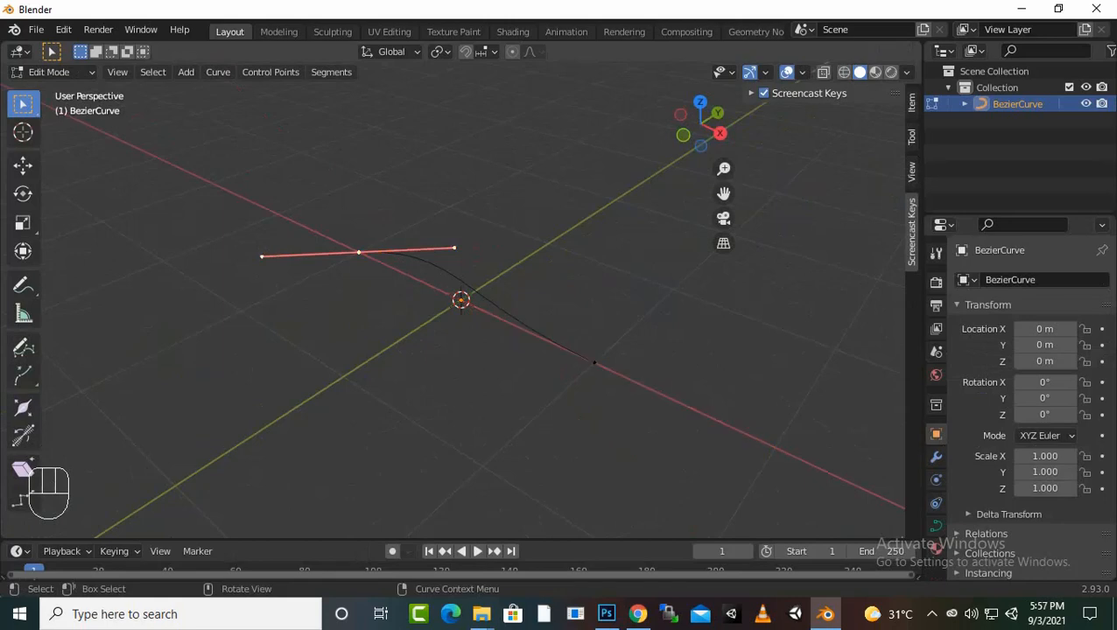
pyautogui.click(594, 362)
pyautogui.click(613, 307)
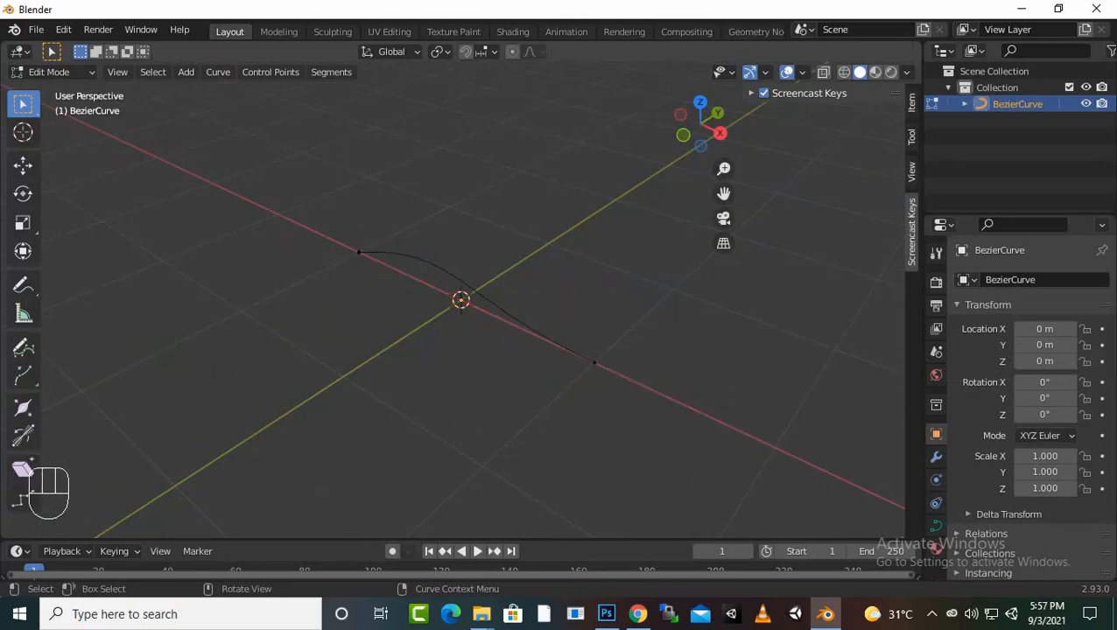
pyautogui.click(594, 363)
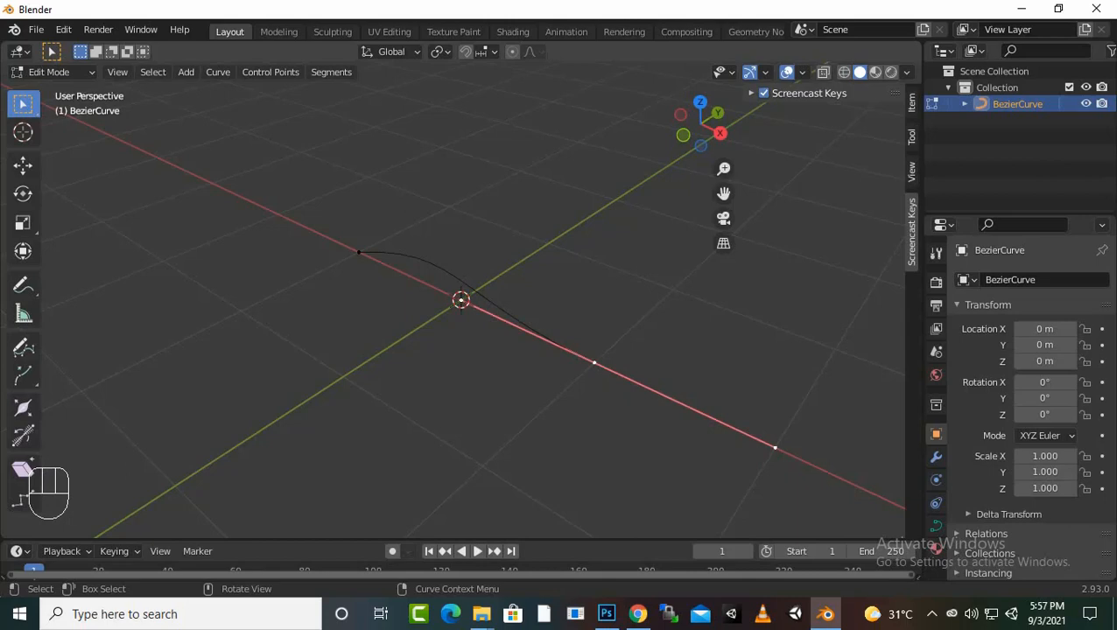
pyautogui.press('g')
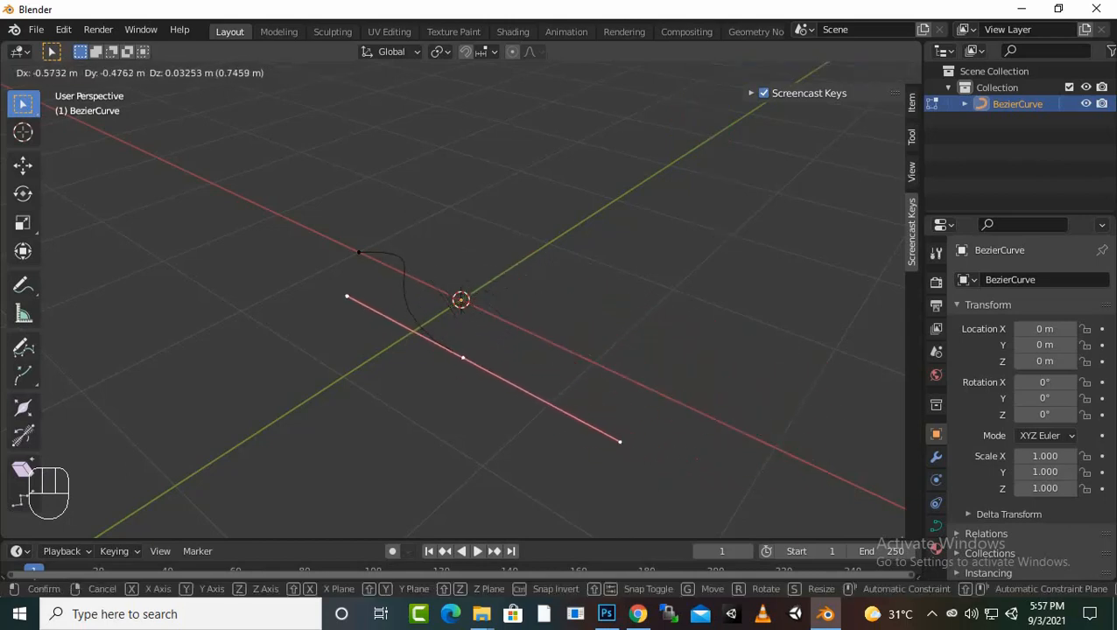
pyautogui.press('Return')
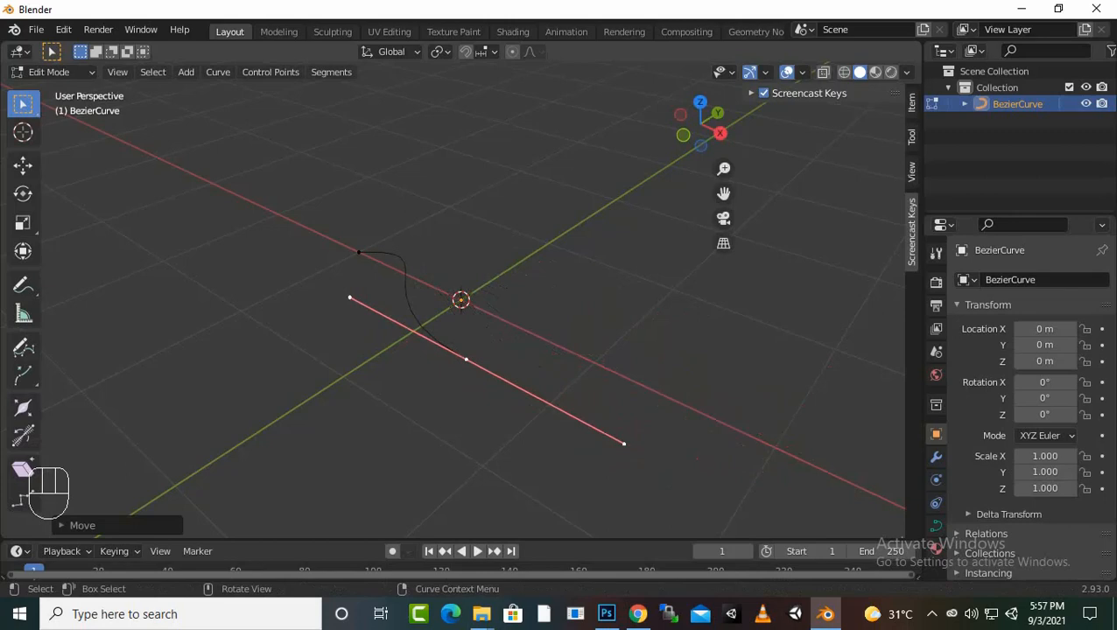
# Scale the moved end point's handles down to about 0.55 and rotate them until they lie roughly horizontal in the view
pyautogui.press('s')
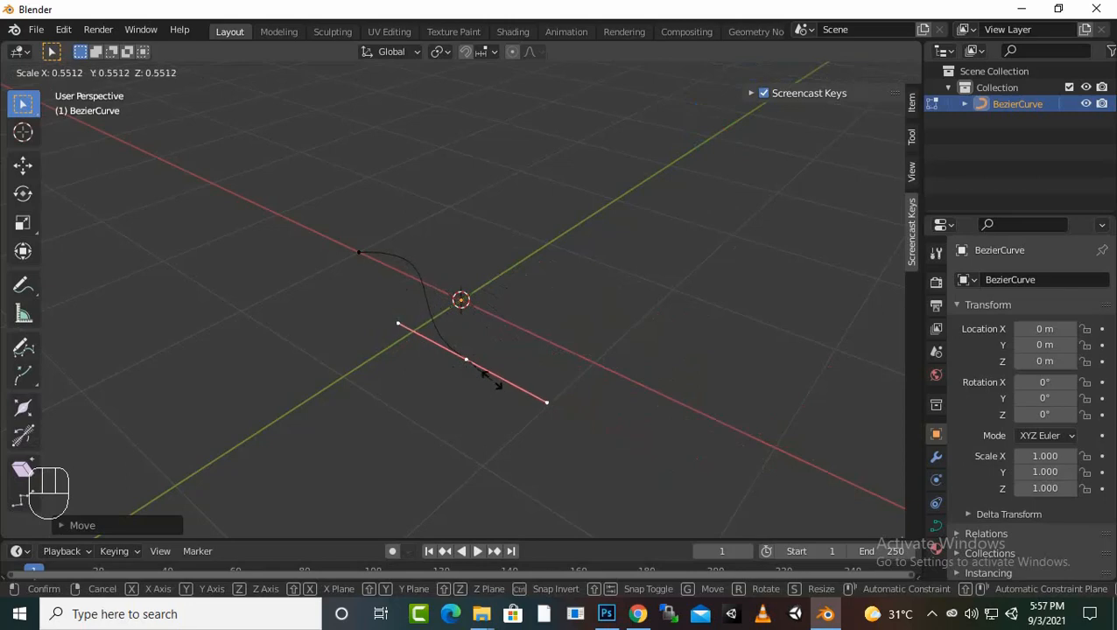
pyautogui.click(492, 380)
pyautogui.press('r')
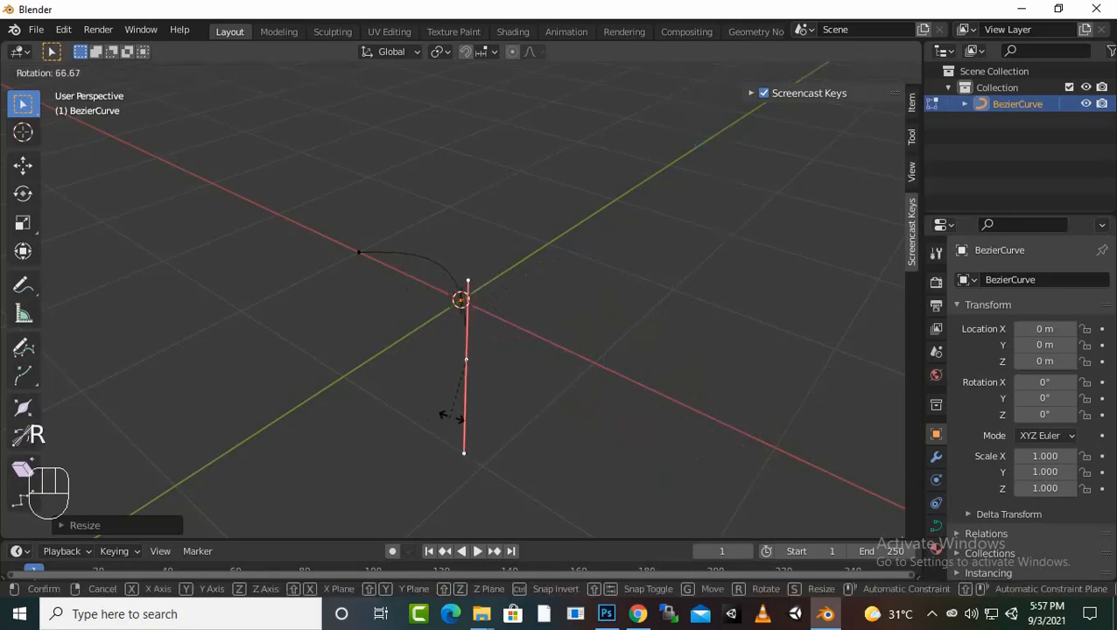
pyautogui.click(576, 383)
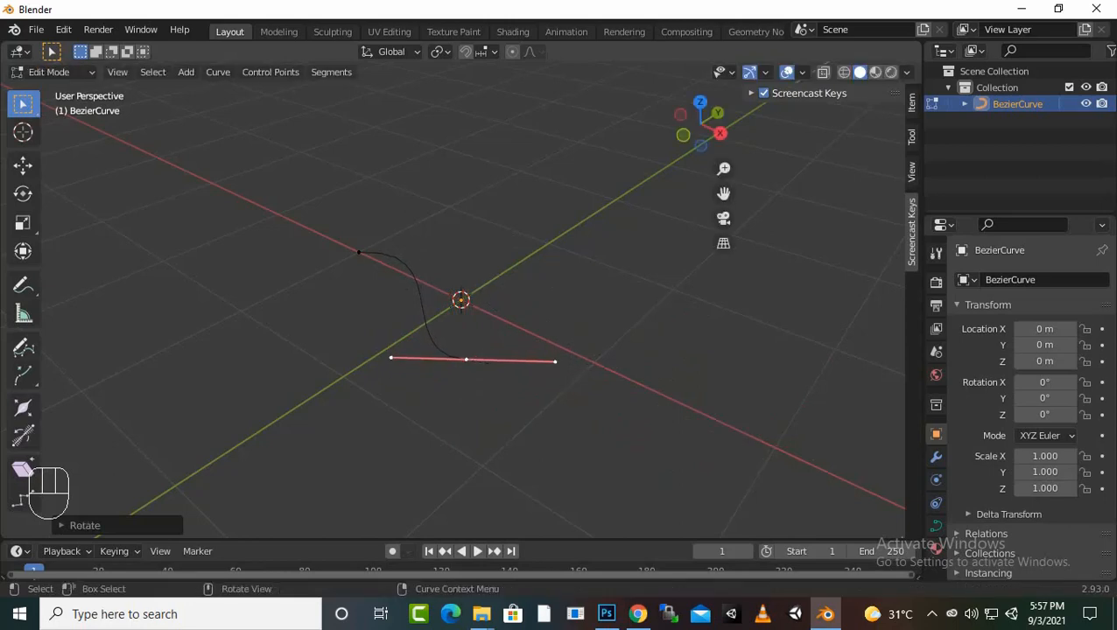
# Extrude the curve's end point five times into a winding loop that finishes near the curve's first point
pyautogui.press('e')
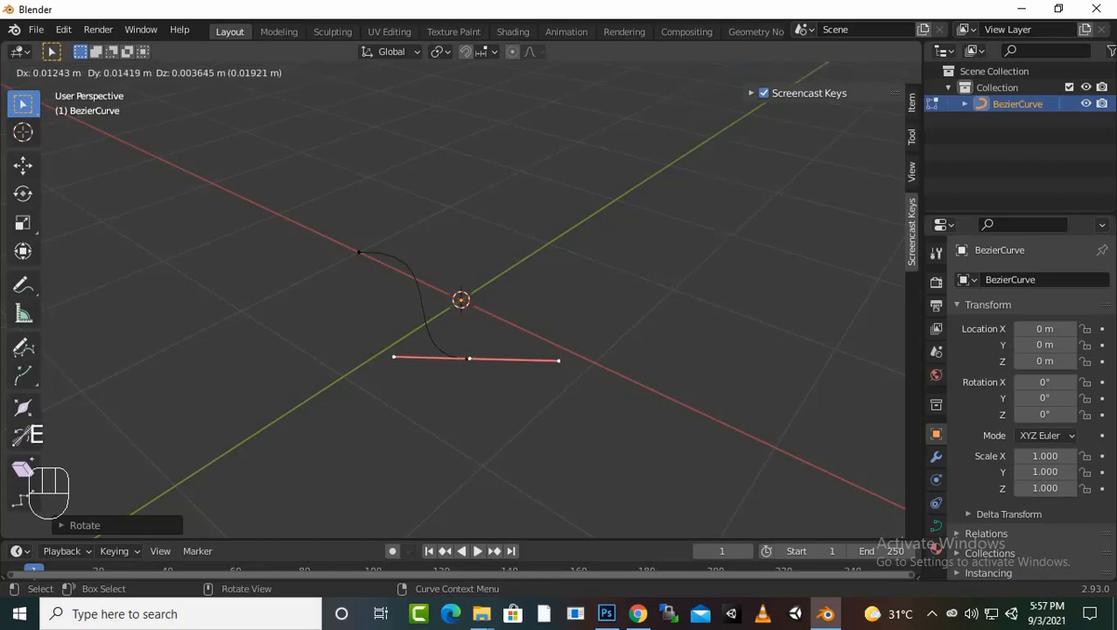
pyautogui.click(703, 302)
pyautogui.press('e')
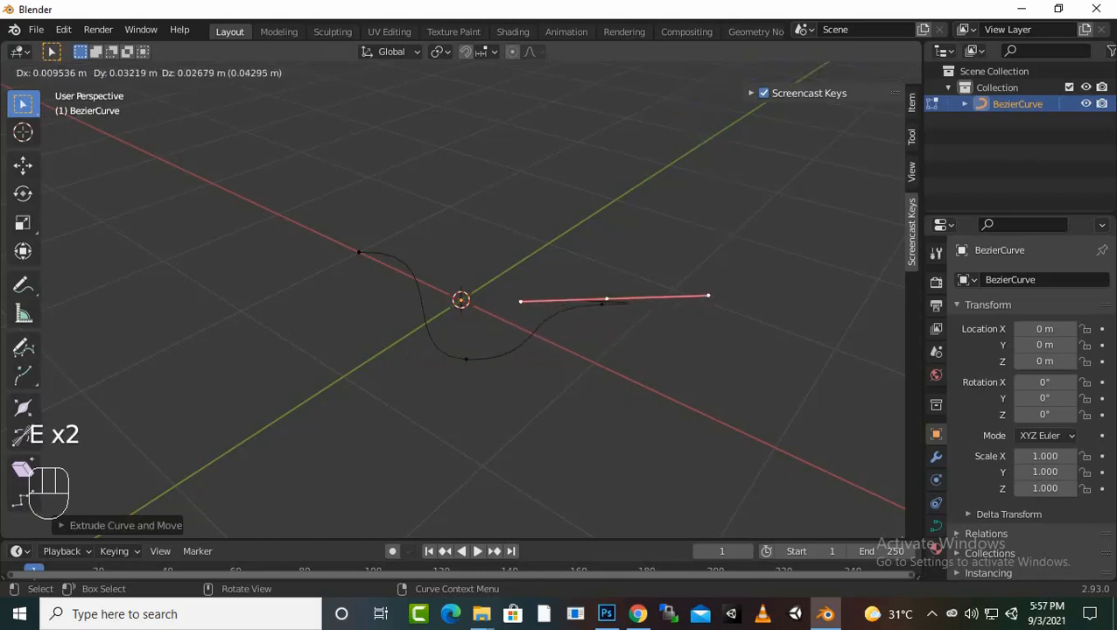
pyautogui.click(746, 224)
pyautogui.press('e')
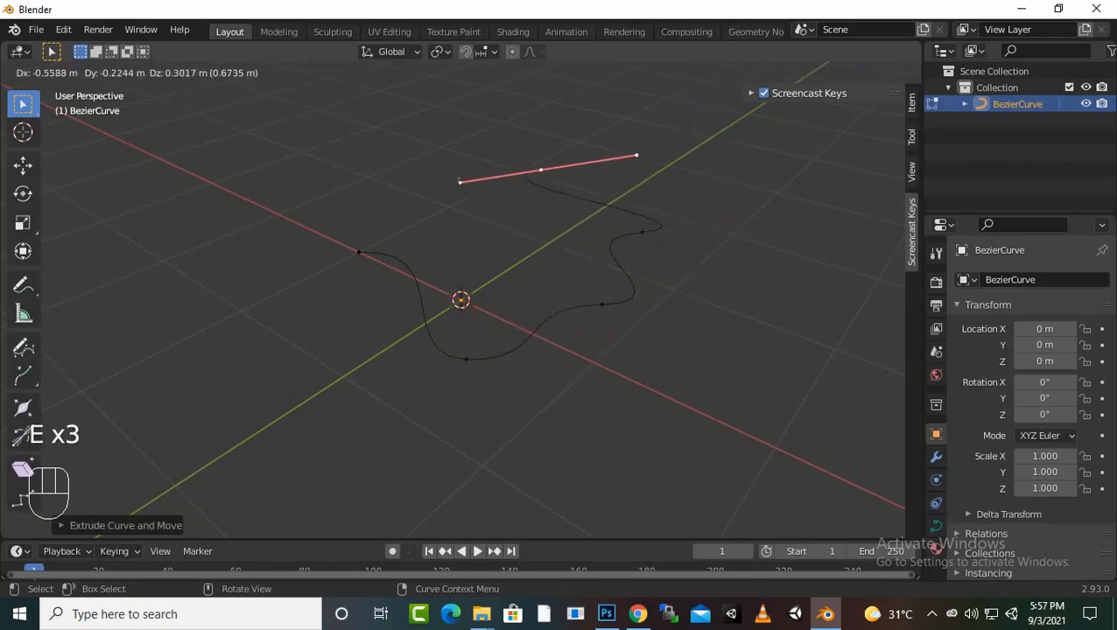
pyautogui.click(631, 155)
pyautogui.press('e')
pyautogui.click(389, 170)
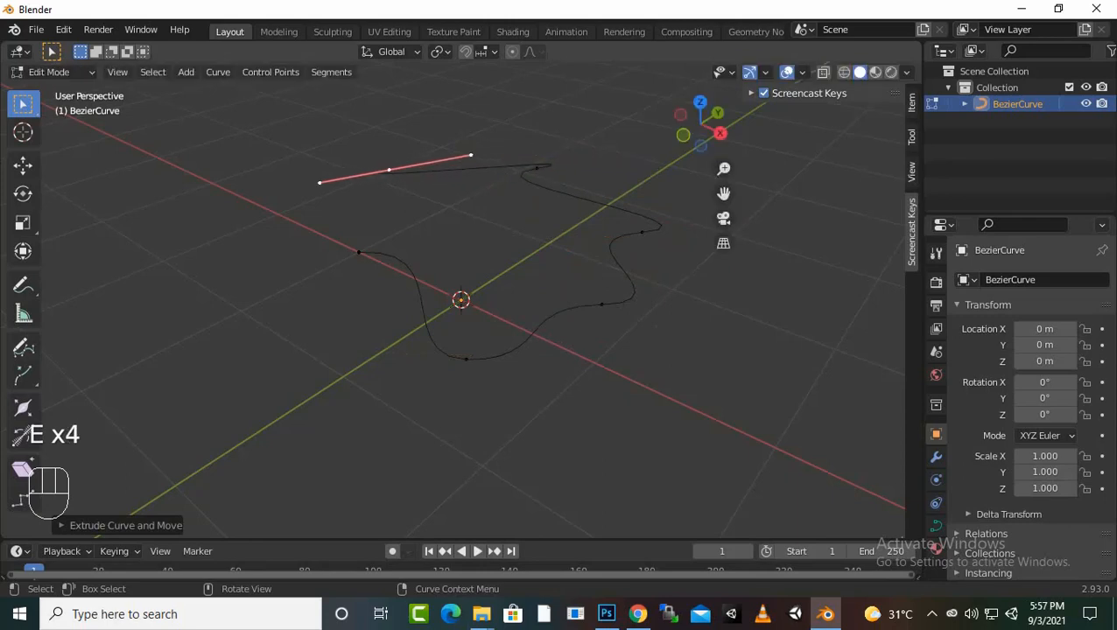
pyautogui.press('e')
pyautogui.click(338, 237)
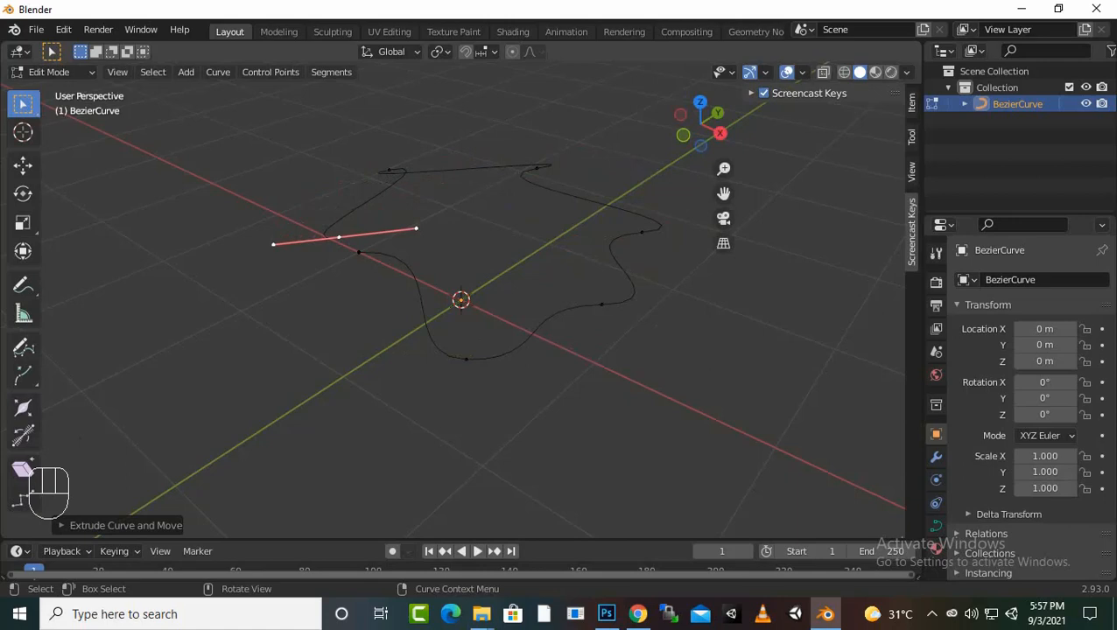
# Join the curve's last and first control points with a segment and check the curve from several angles
pyautogui.click(358, 252)
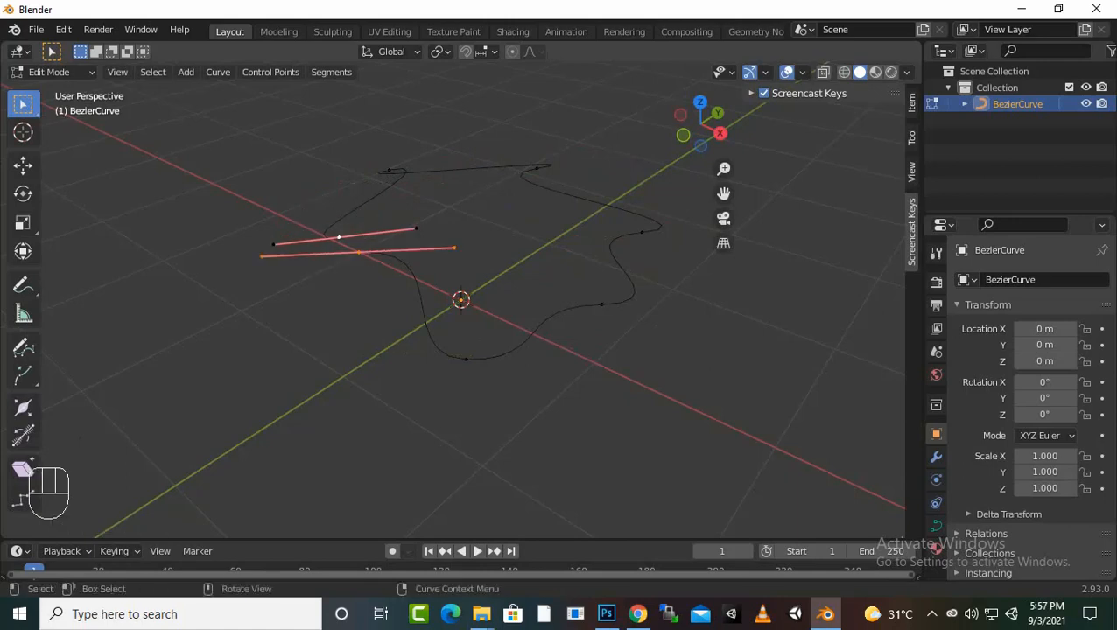
pyautogui.press('f')
pyautogui.scroll(2, 461, 301)
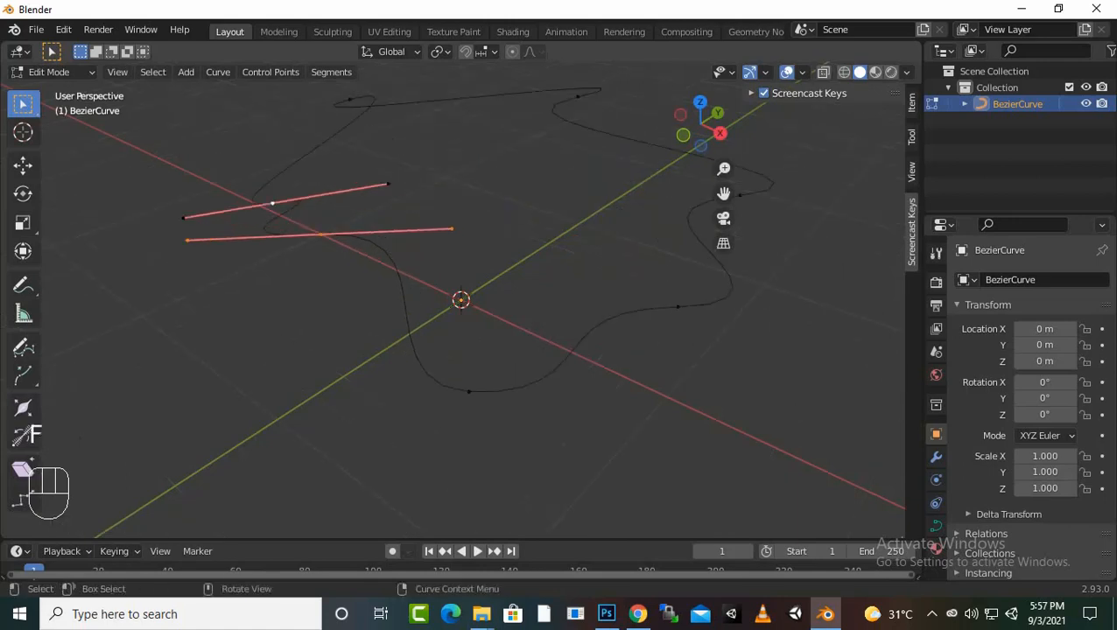
pyautogui.moveTo(394, 289); pyautogui.dragTo(364, 252, button='middle')
pyautogui.scroll(-1, 461, 300)
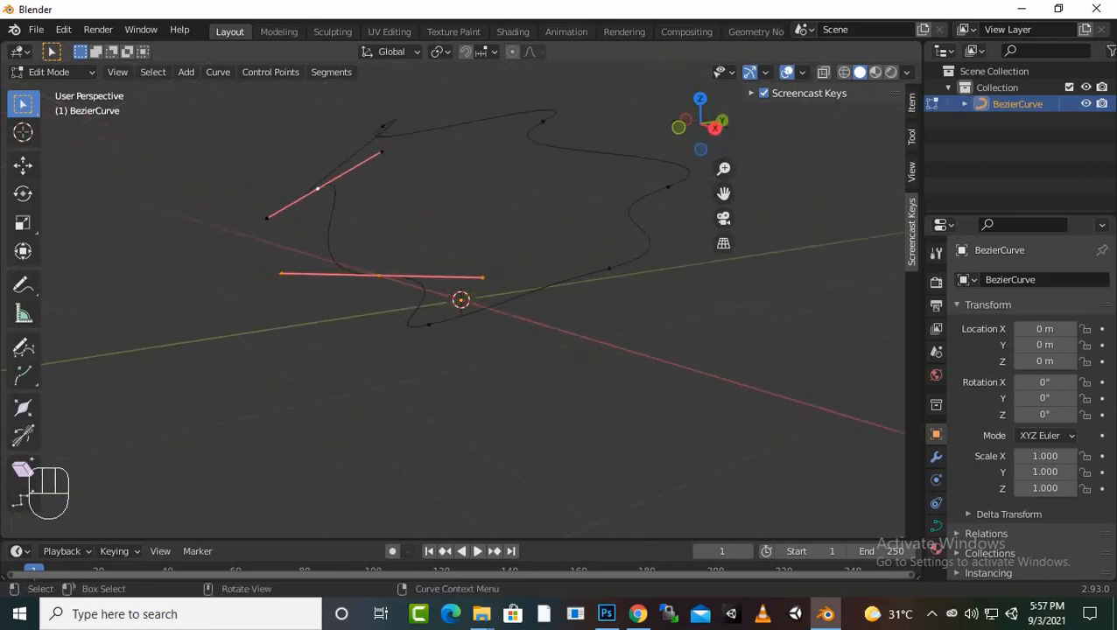
pyautogui.moveTo(461, 300); pyautogui.dragTo(350, 302, button='middle')
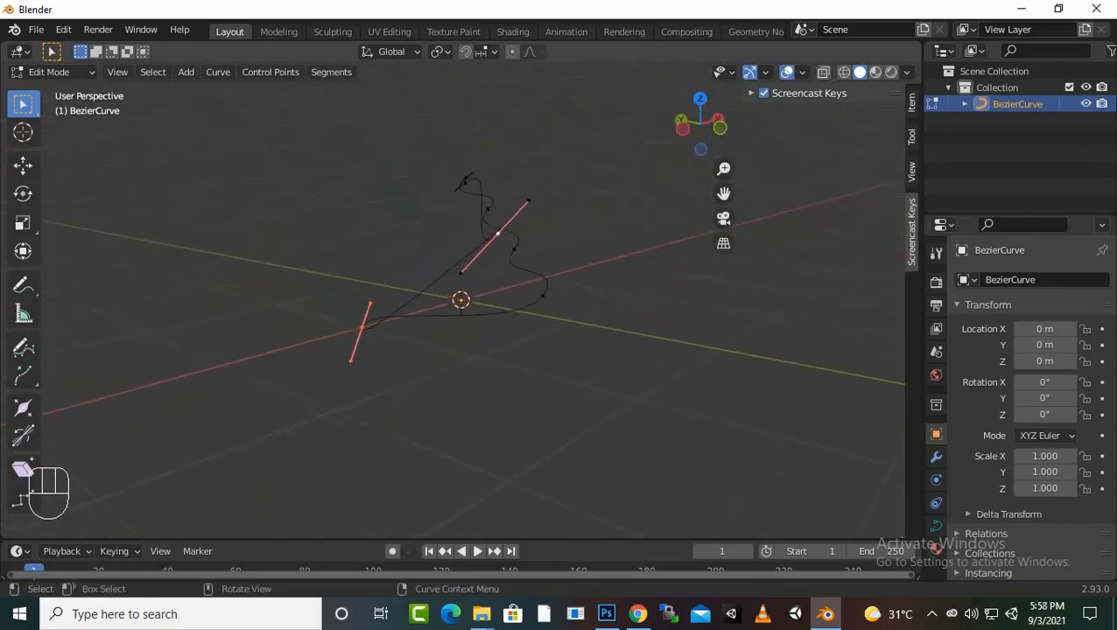
pyautogui.moveTo(472, 288); pyautogui.dragTo(311, 357, button='middle')
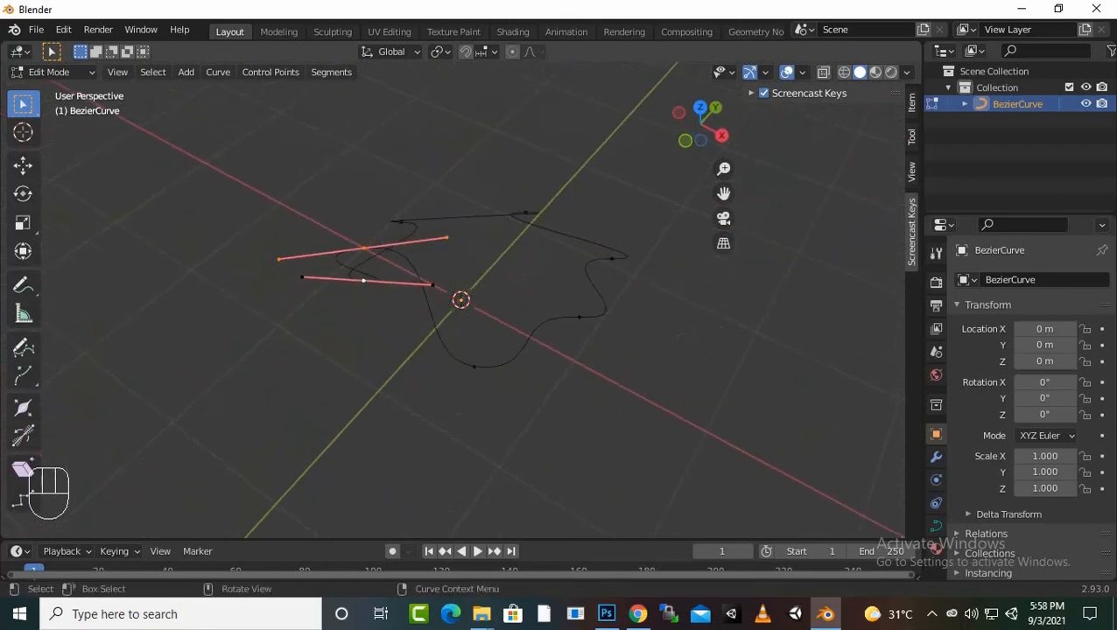
# Set the handle type of the curve's frontmost control point to Vector to make a sharp corner
pyautogui.scroll(2, 461, 301)
pyautogui.moveTo(428, 354); pyautogui.dragTo(509, 441)
pyautogui.click(508, 441)
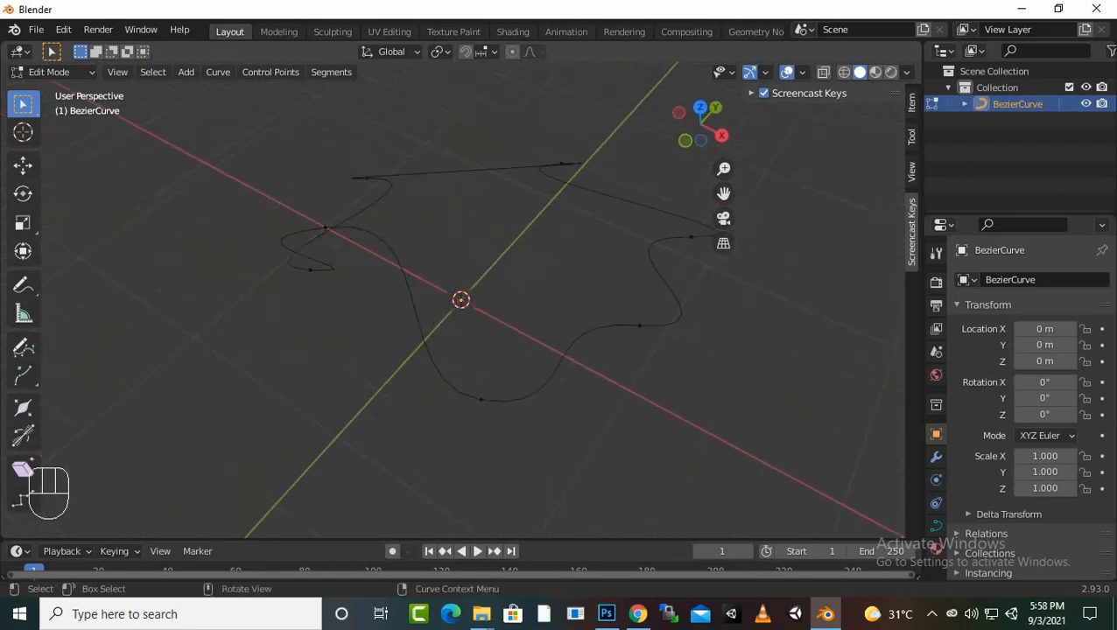
pyautogui.moveTo(455, 378); pyautogui.dragTo(506, 429)
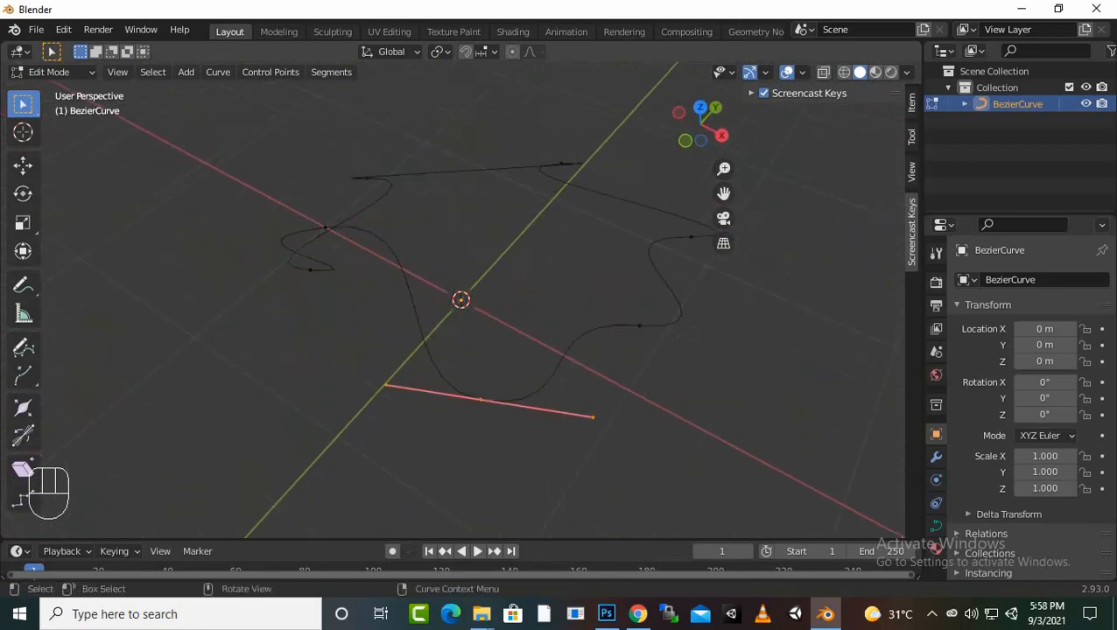
pyautogui.press('v')
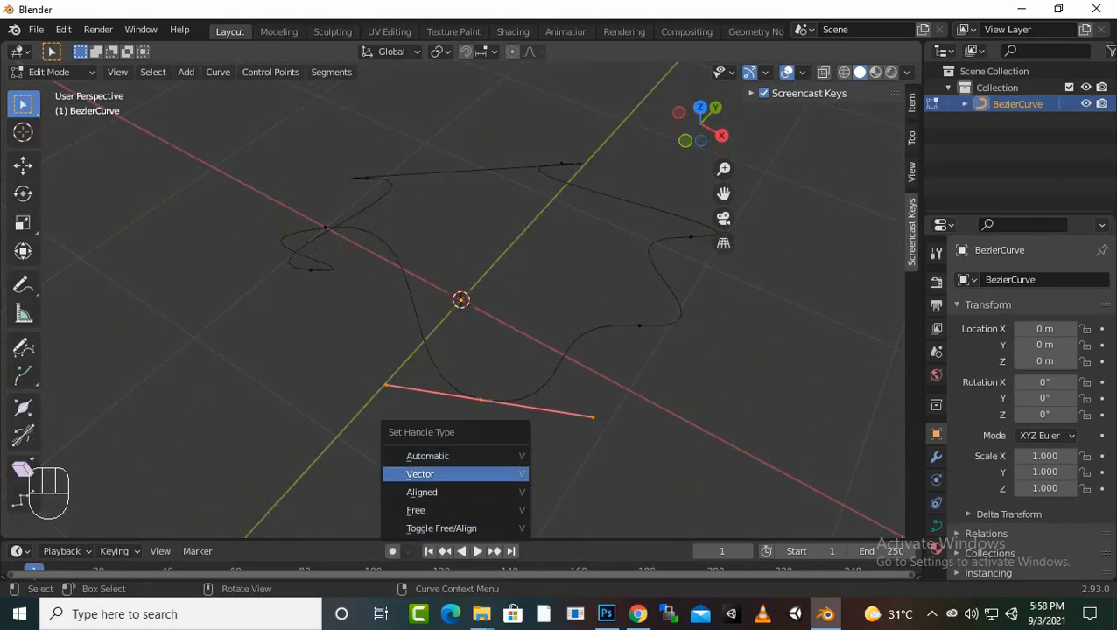
pyautogui.press('Return')
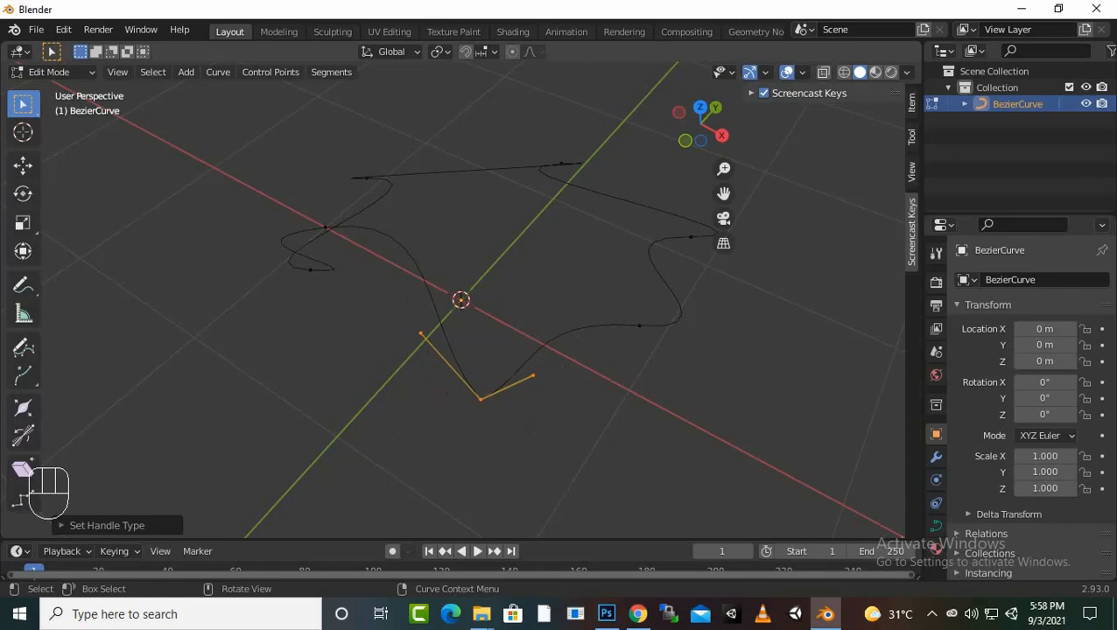
# Return to Object Mode and delete the looping Bezier curve
pyautogui.press('Tab')
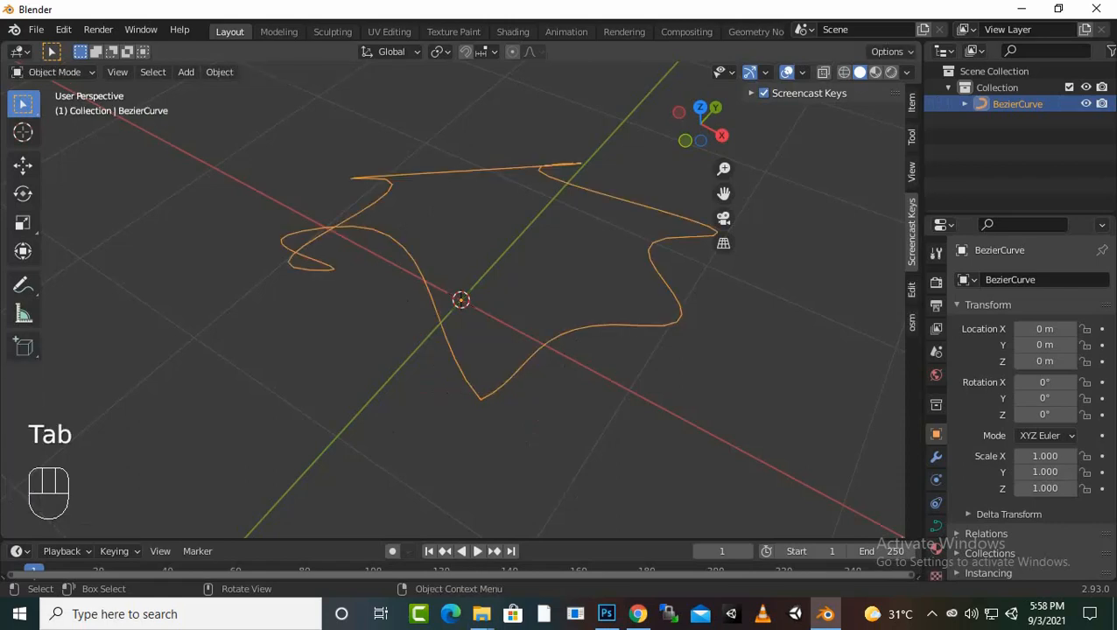
pyautogui.press('Delete')
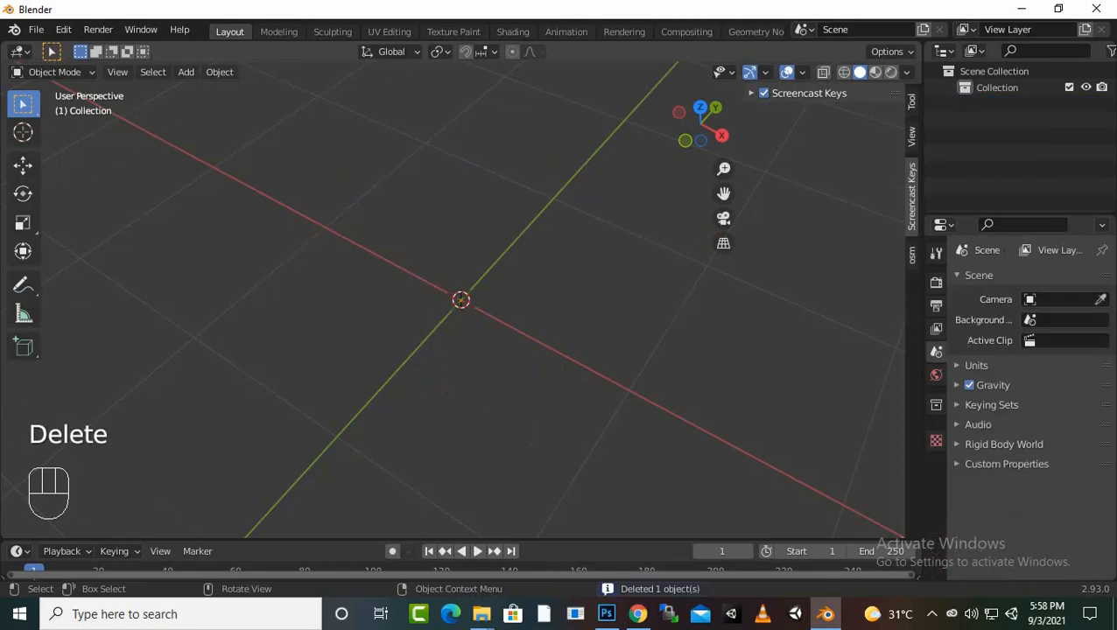
# Add a fresh Bezier curve to the empty scene and enter Edit Mode to edit its control points
pyautogui.moveTo(472, 368); pyautogui.dragTo(532, 297, button='middle')
pyautogui.scroll(-2, 473, 300)
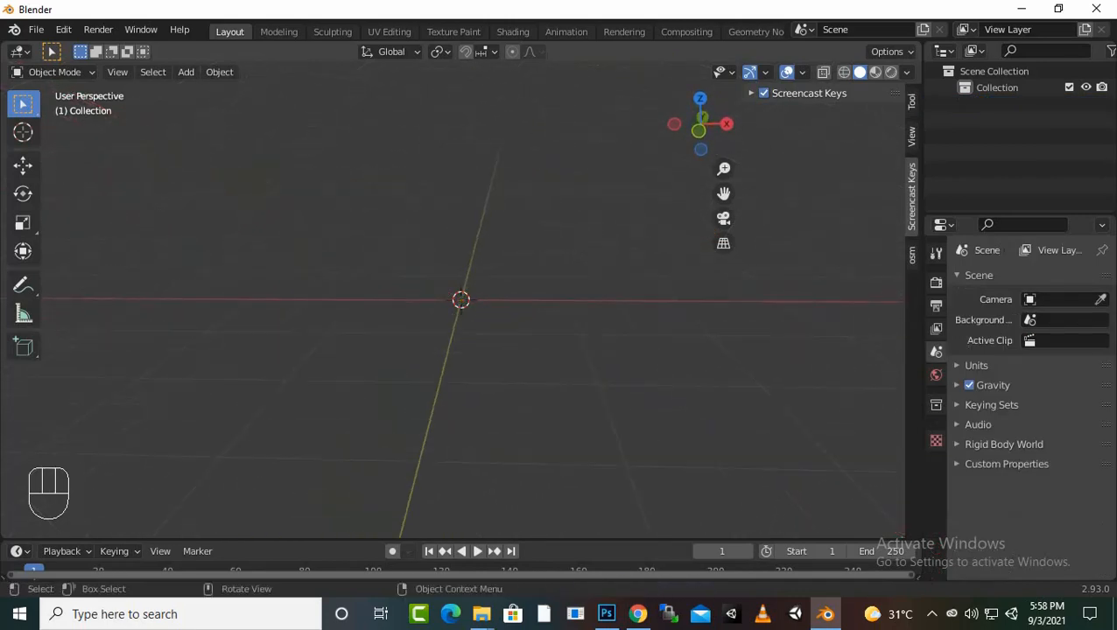
pyautogui.press('shift')
pyautogui.hotkey('shift', 'a')
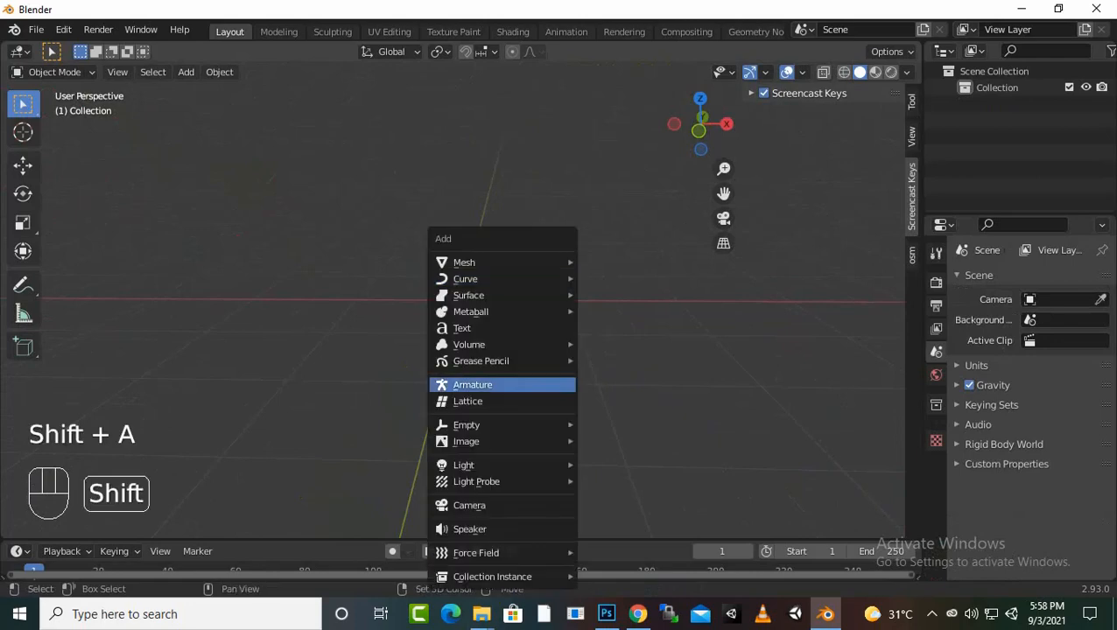
pyautogui.moveTo(490, 295)
pyautogui.moveTo(468, 279)
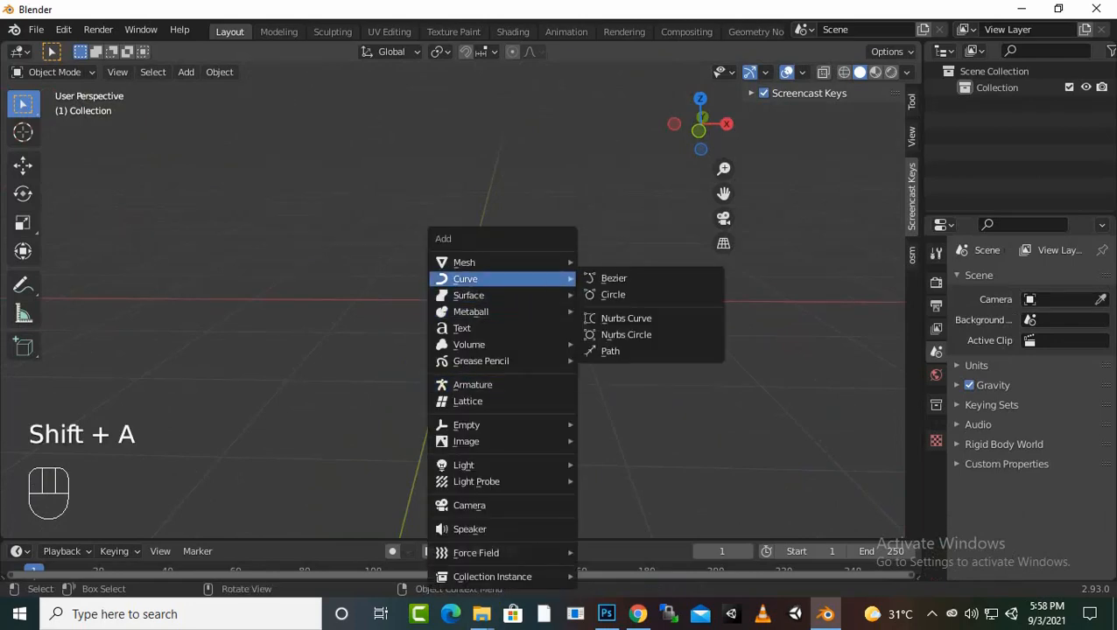
pyautogui.click(617, 277)
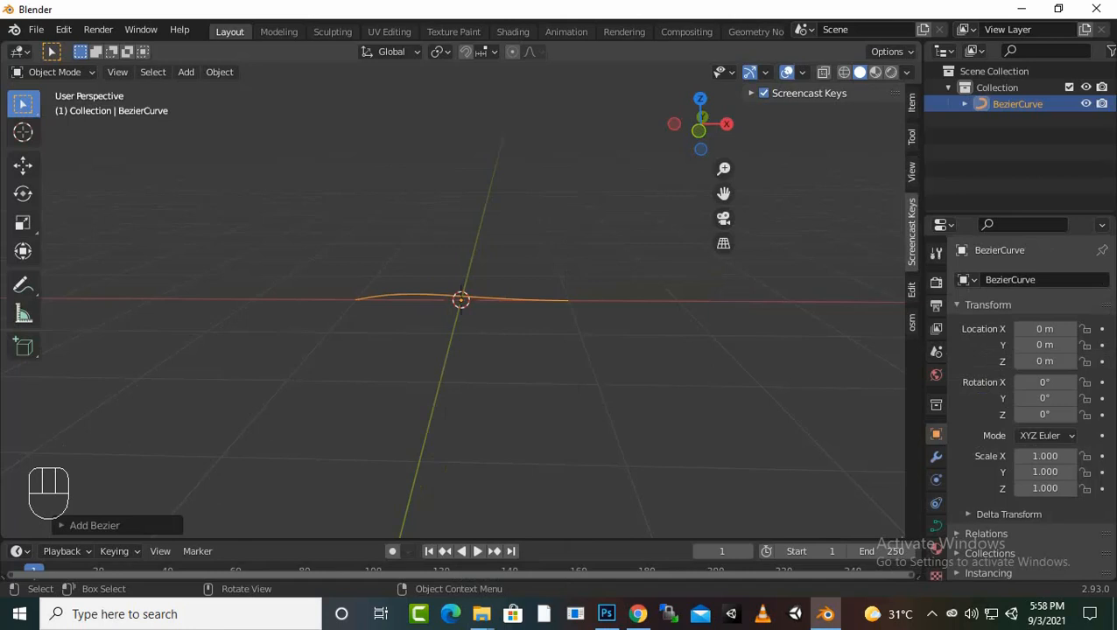
pyautogui.press('Tab')
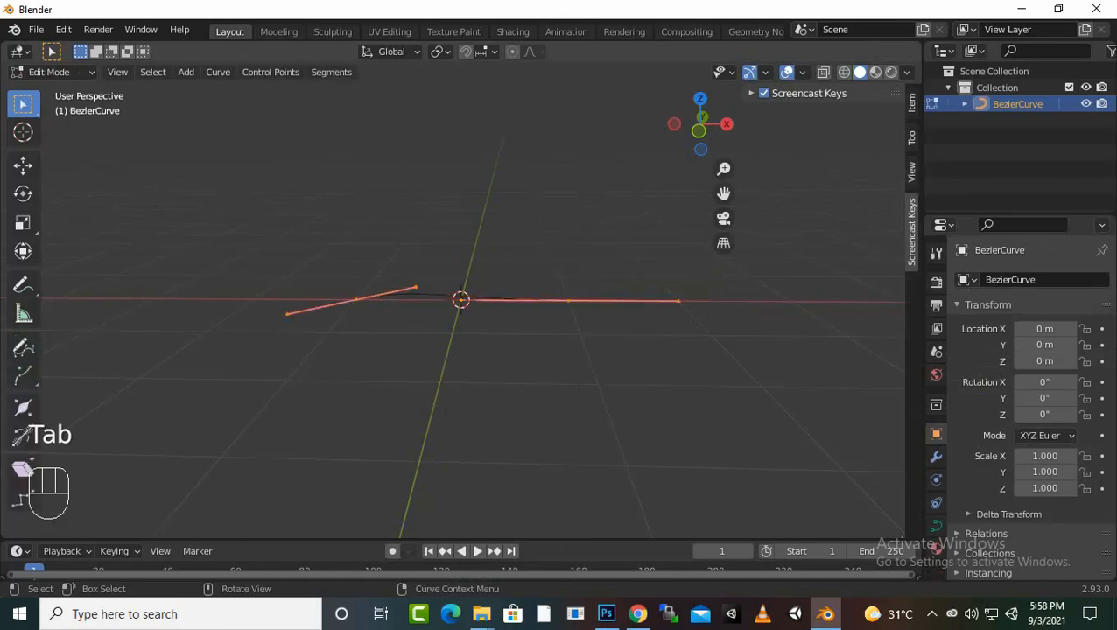
# Extrude a new control point from the Bezier curve's positive-X end along the global X axis
pyautogui.click(569, 302)
pyautogui.moveTo(569, 306); pyautogui.dragTo(578, 345, button='middle')
pyautogui.press('e')
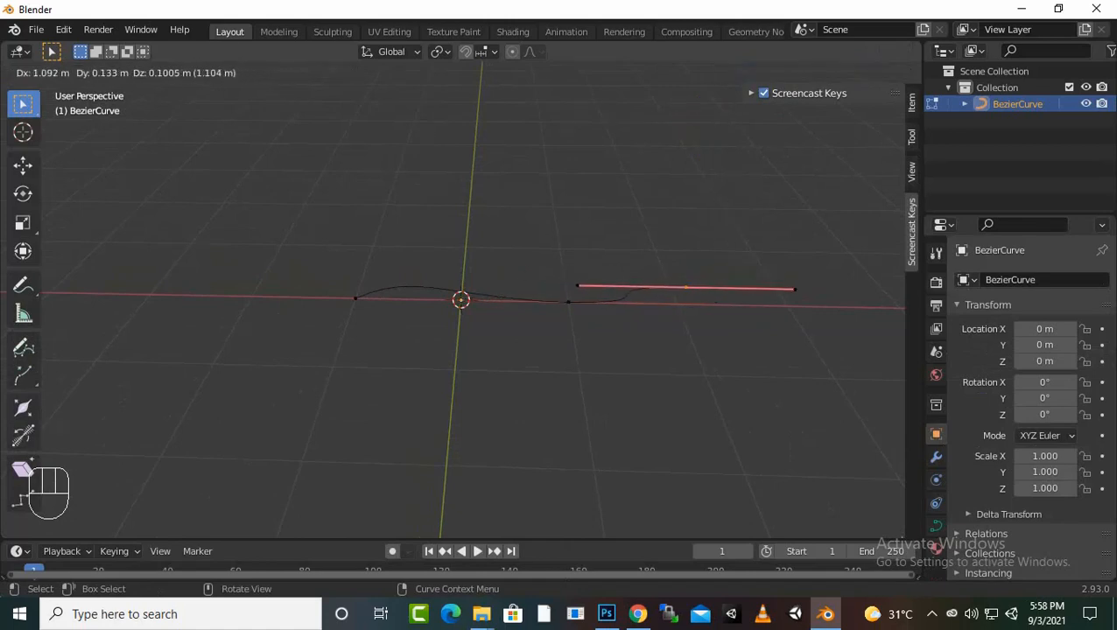
pyautogui.press('x')
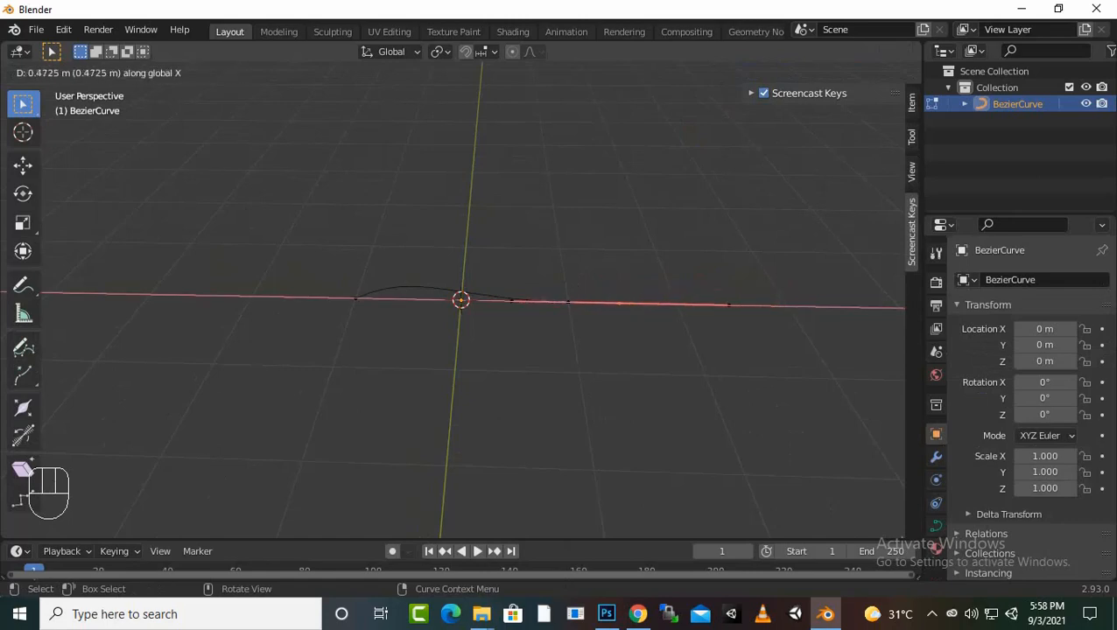
pyautogui.press('Return')
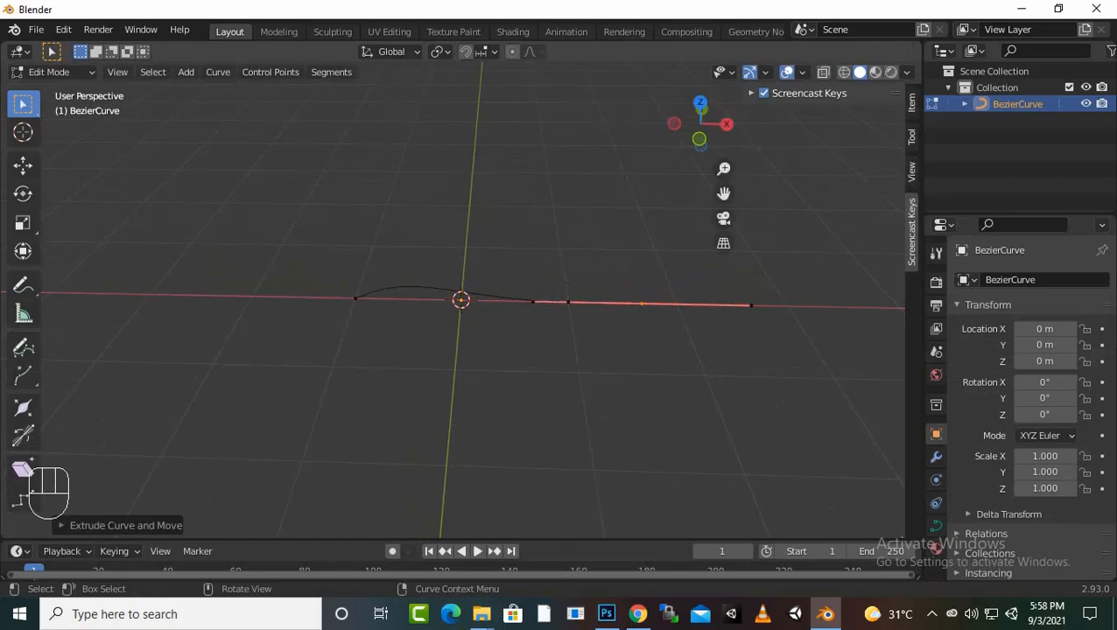
# Raise the new end control point along the Z axis and scale its handles down so the bend becomes tighter
pyautogui.press('g')
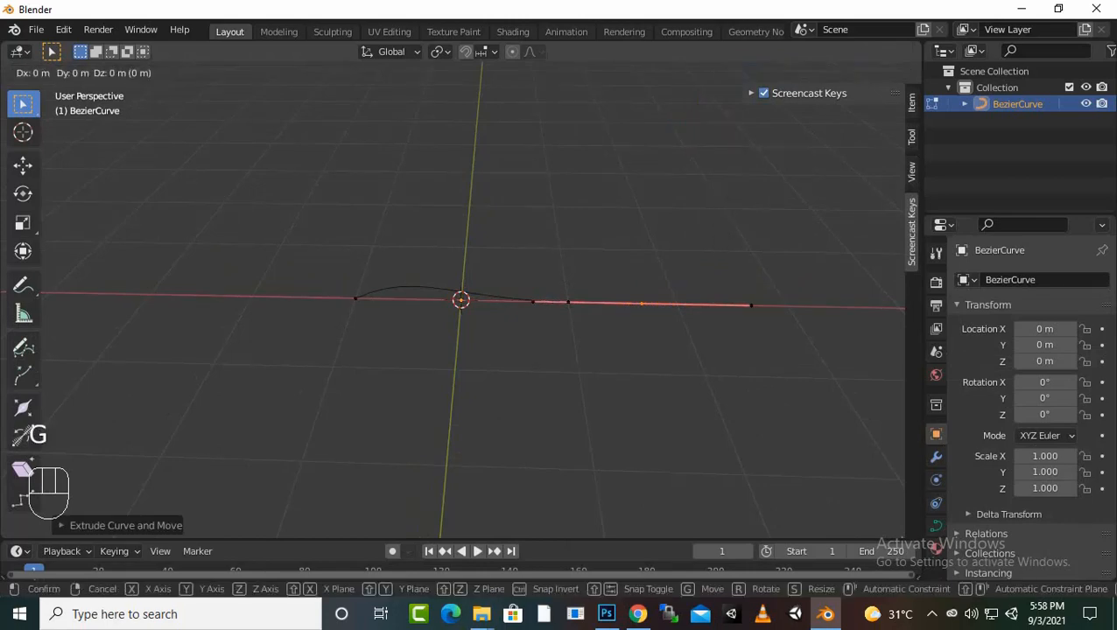
pyautogui.press('z')
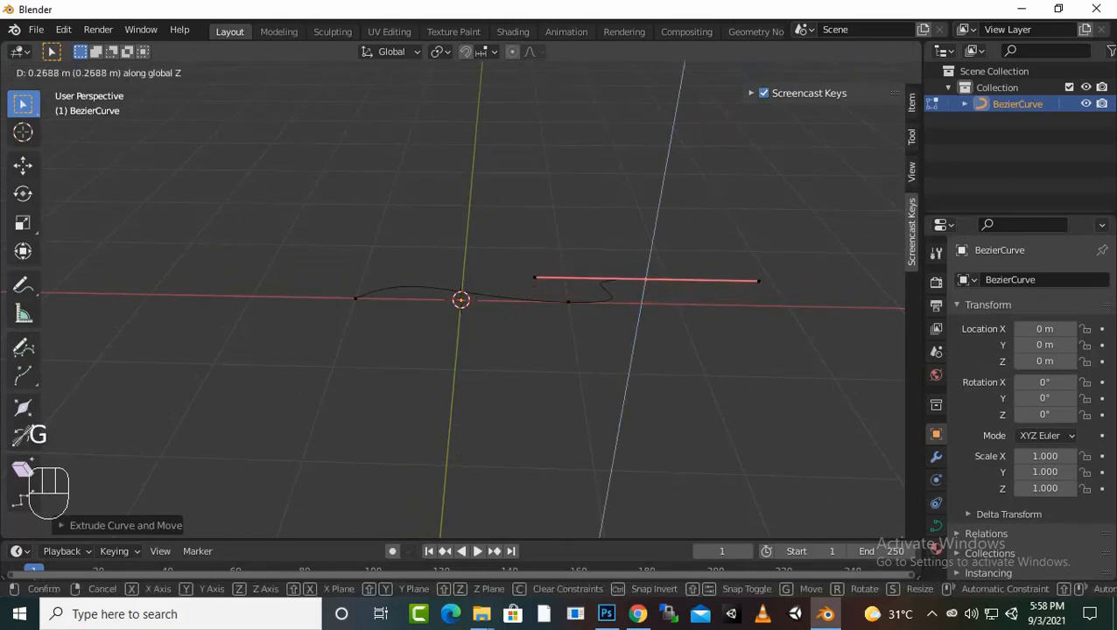
pyautogui.press('Return')
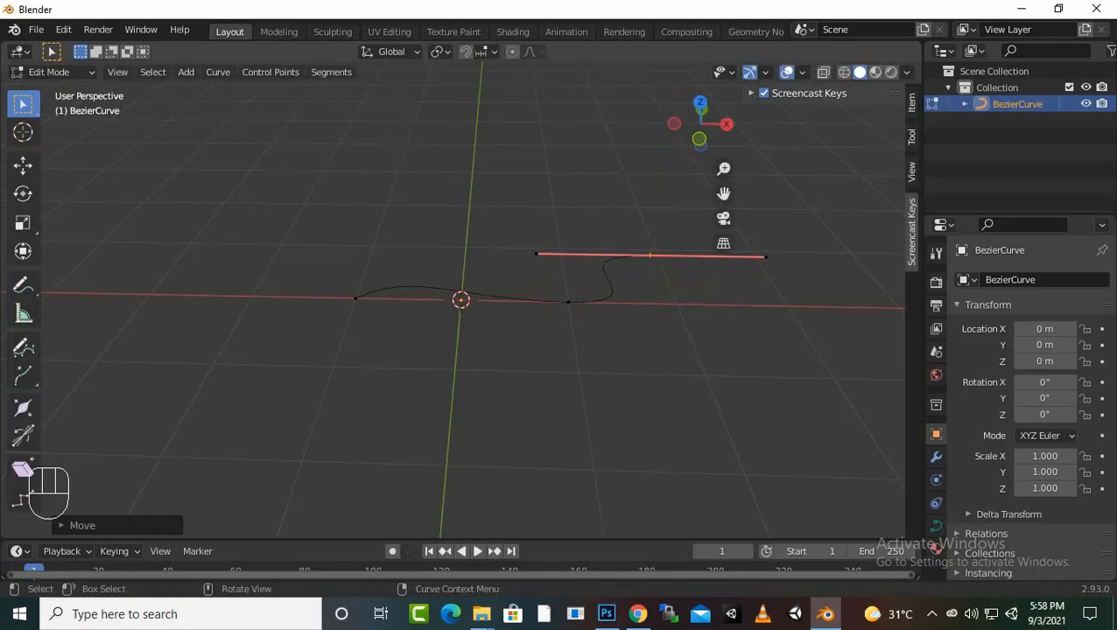
pyautogui.scroll(3, 462, 300)
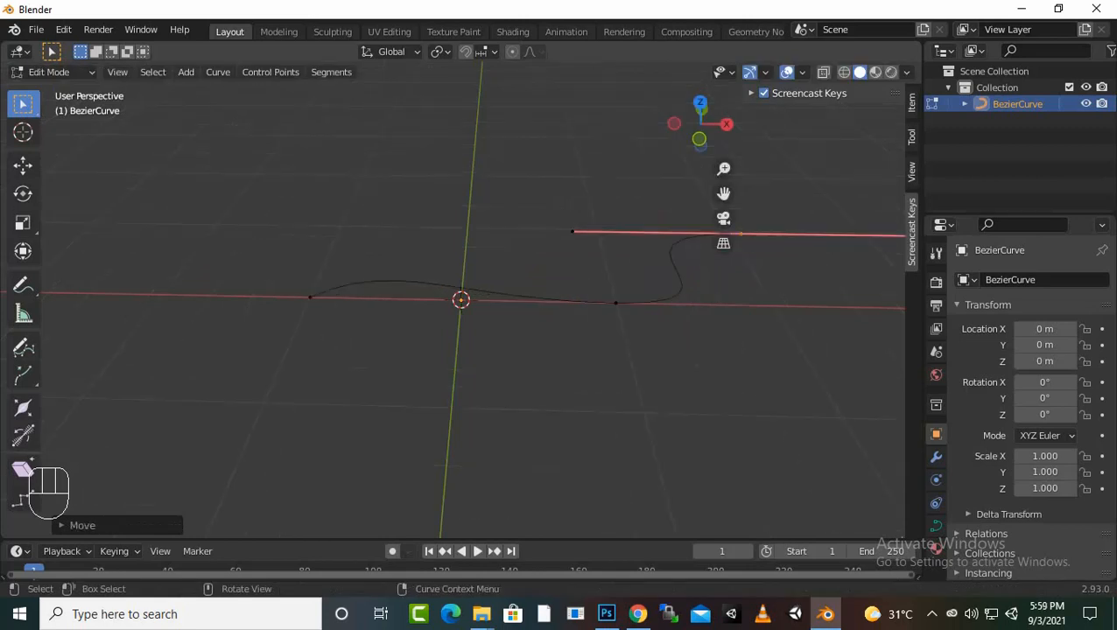
pyautogui.scroll(-1, 461, 299)
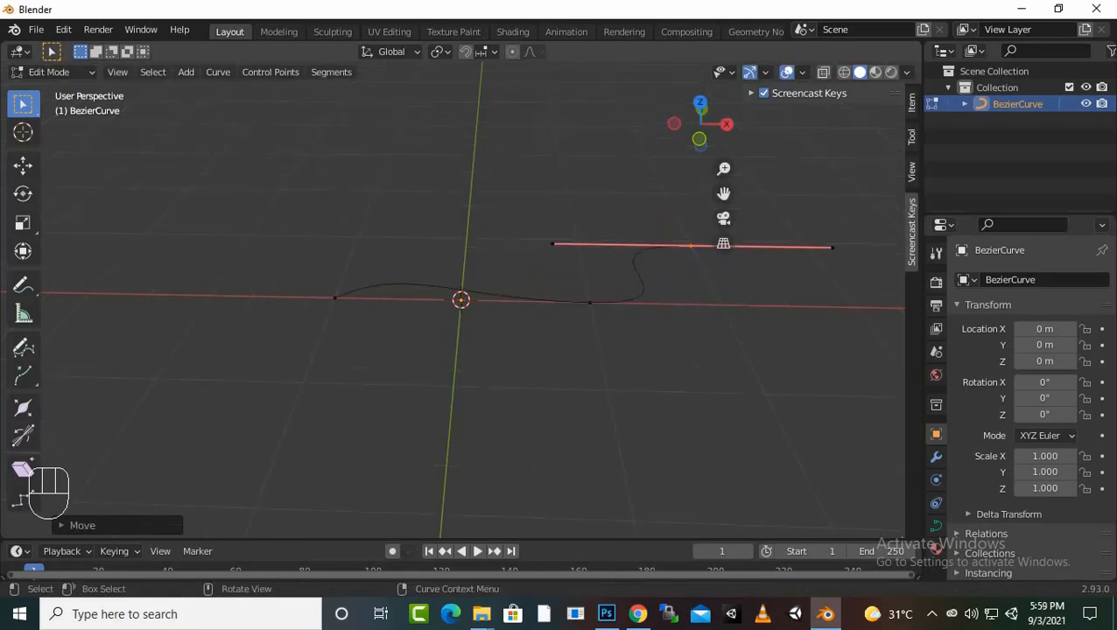
pyautogui.press('s')
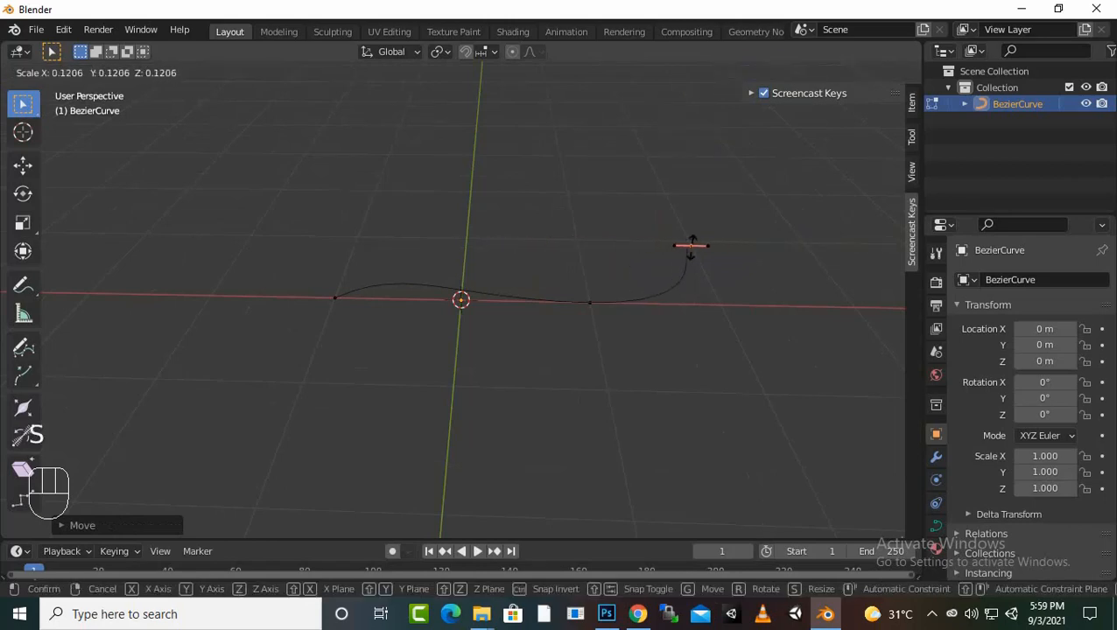
pyautogui.click(686, 246)
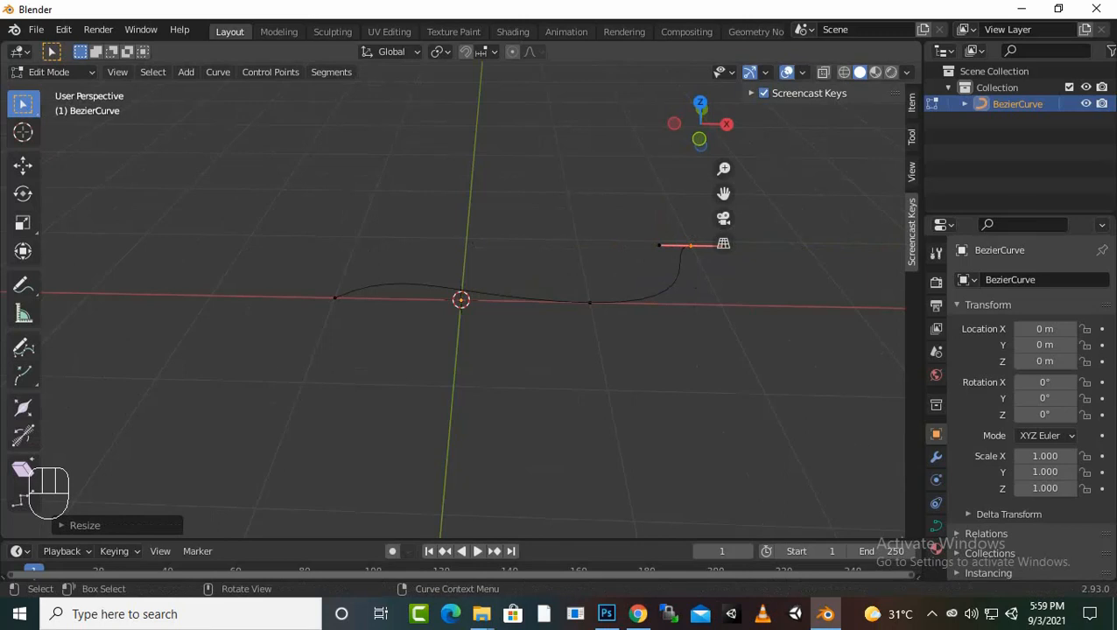
# Extrude two more control points from the raised end, outward and slightly upward, the second about 0.4 m away
pyautogui.press('e')
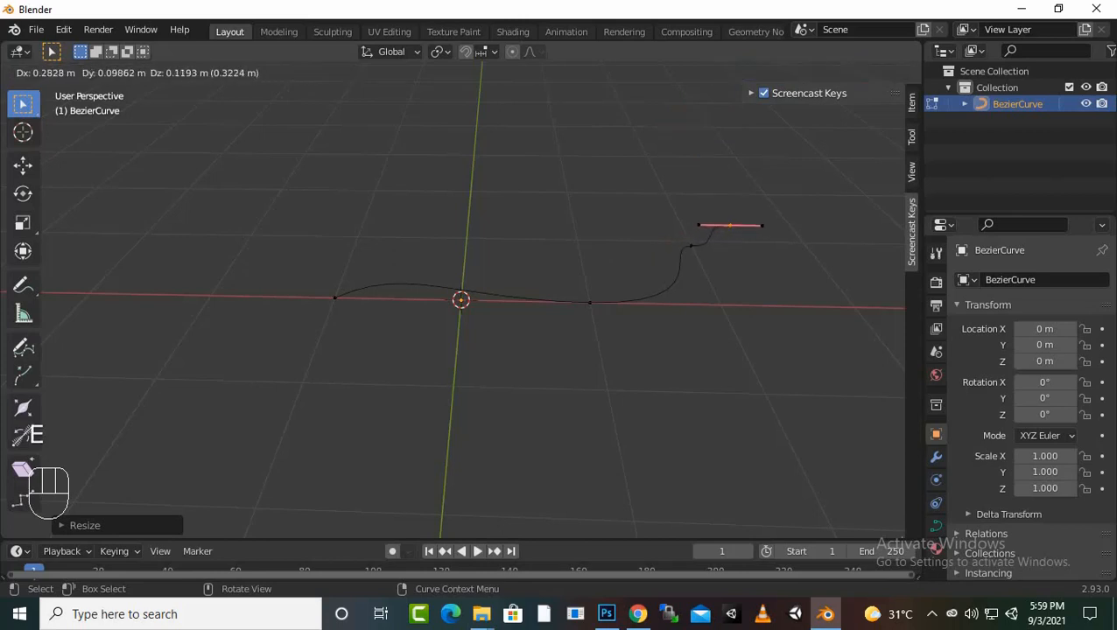
pyautogui.click(746, 227)
pyautogui.press('e')
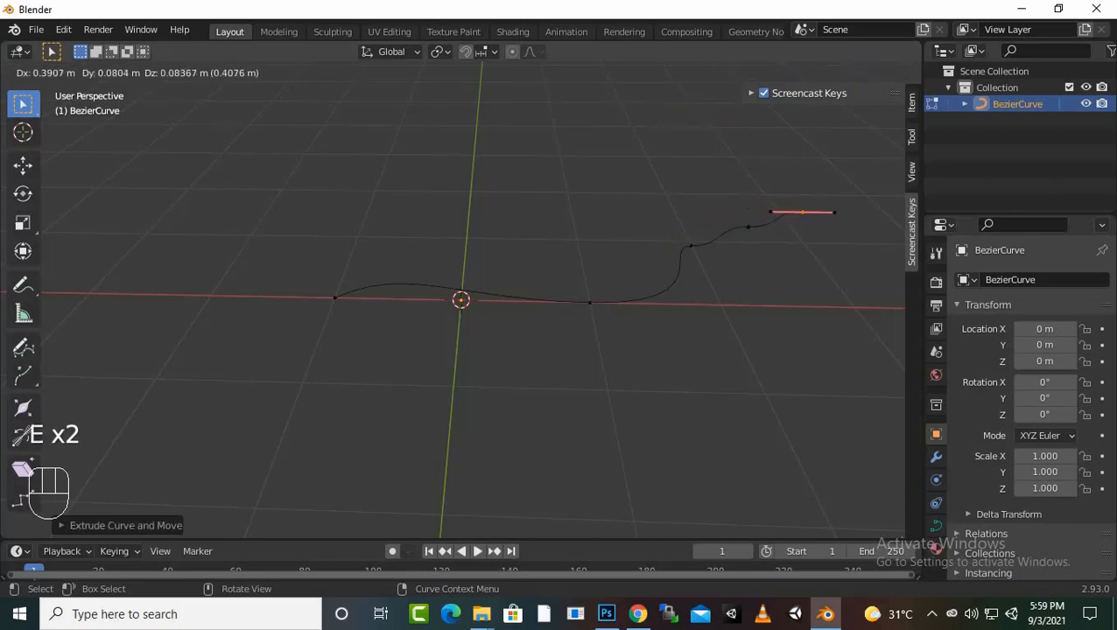
pyautogui.click(800, 212)
pyautogui.moveTo(800, 212); pyautogui.dragTo(739, 195, button='middle')
pyautogui.scroll(-2, 661, 230)
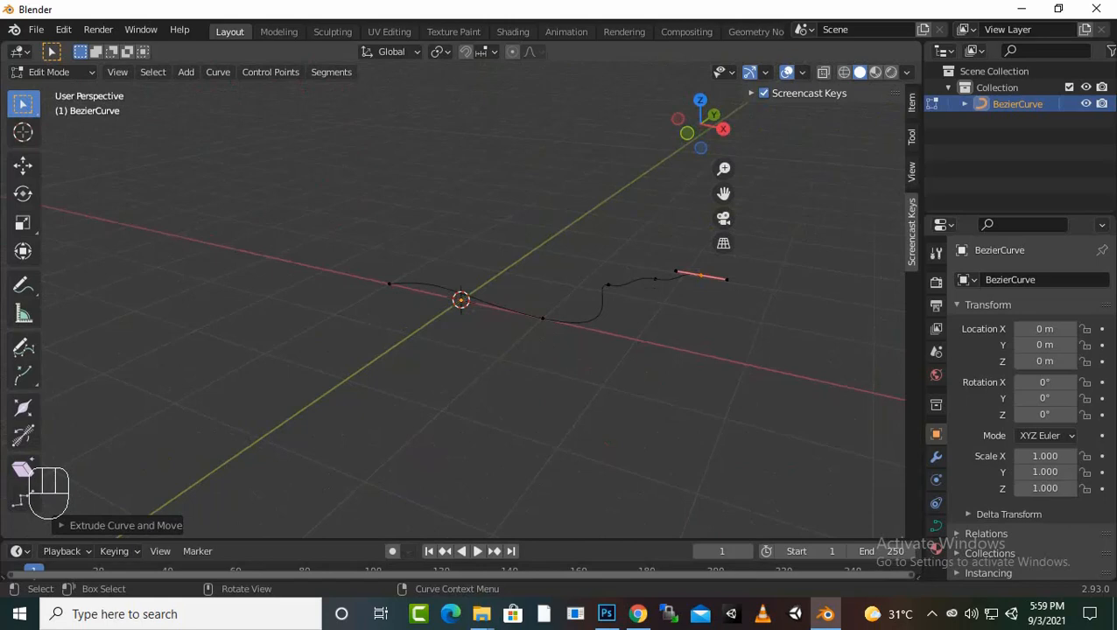
pyautogui.scroll(3, 461, 299)
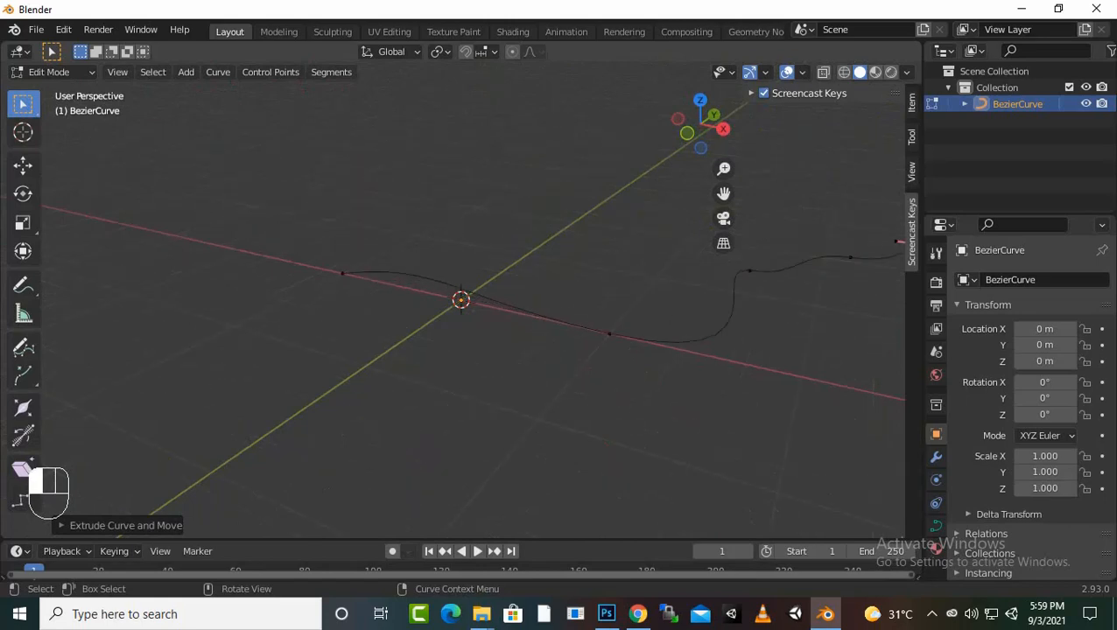
pyautogui.moveTo(584, 303); pyautogui.dragTo(633, 354)
pyautogui.scroll(-2, 633, 354)
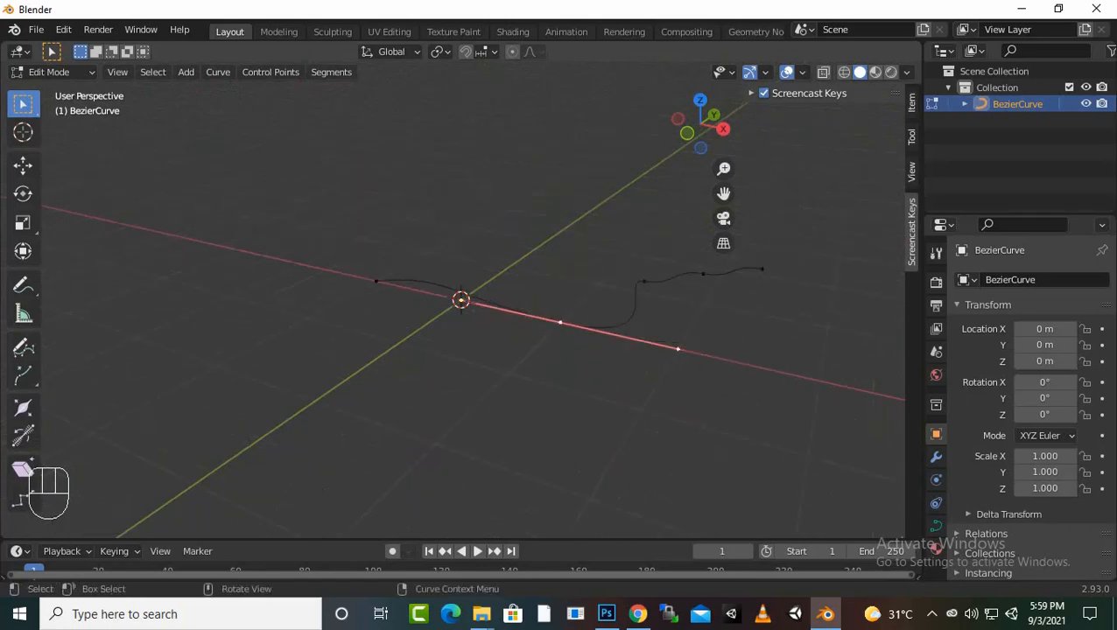
pyautogui.moveTo(632, 355); pyautogui.dragTo(641, 358, button='middle')
pyautogui.hotkey('alt', 'a')
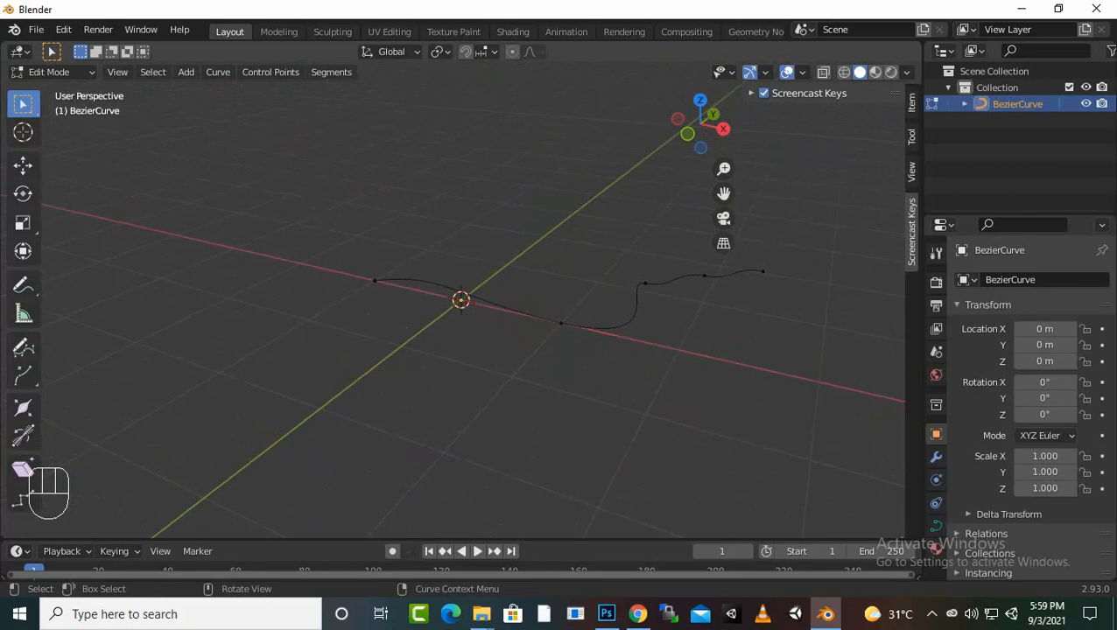
# Open the curve's data properties and expand the Geometry settings and the bevel's Start & End Mapping
pyautogui.click(936, 525)
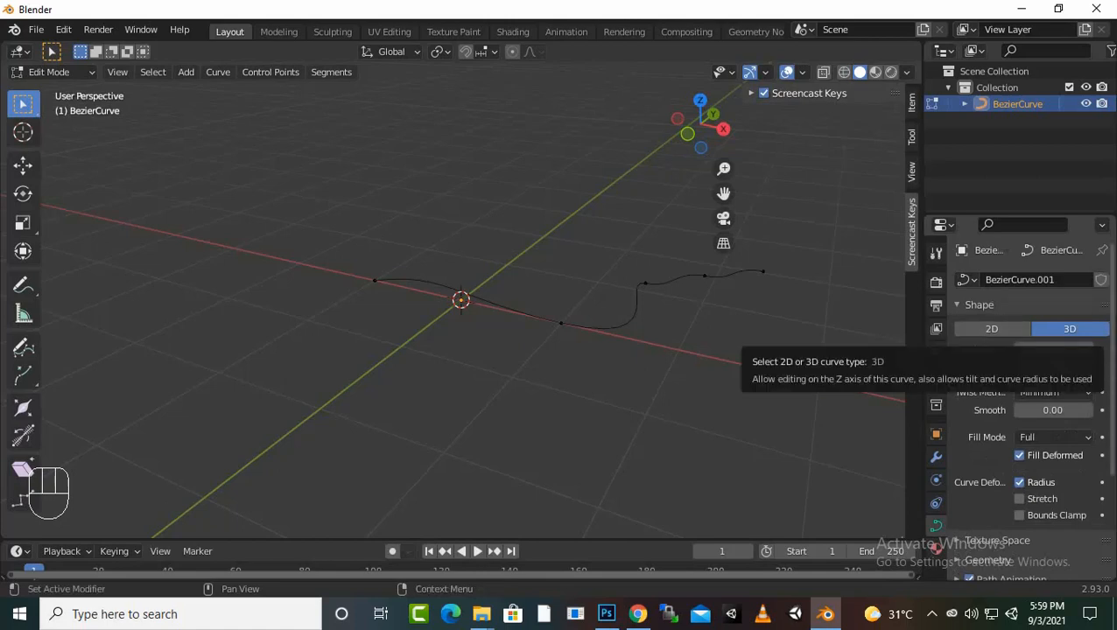
pyautogui.scroll(-4, 1029, 403)
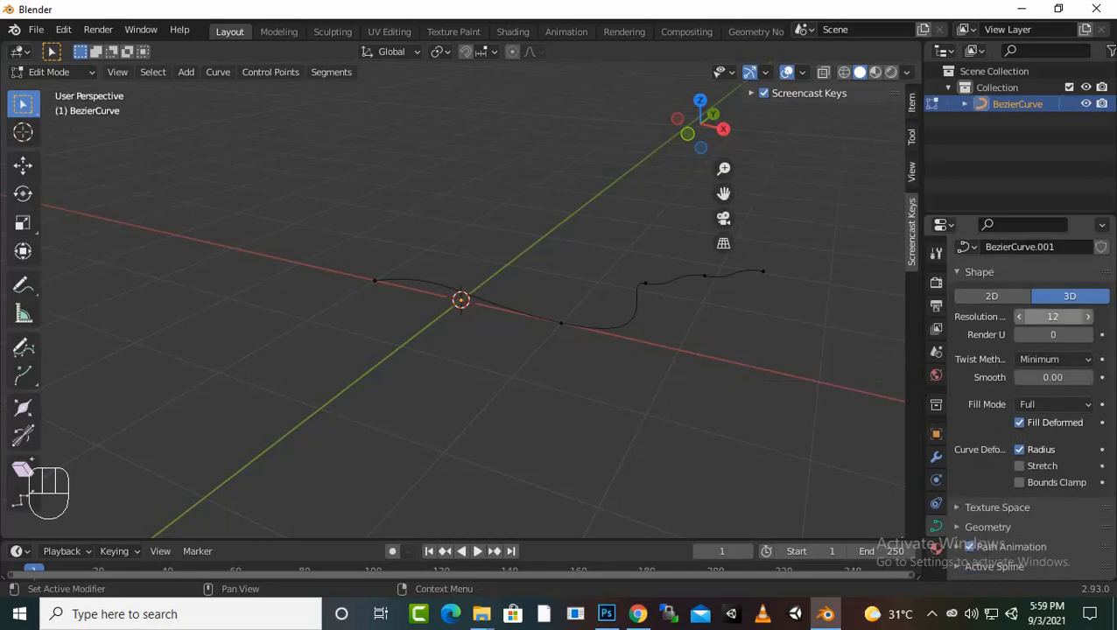
pyautogui.click(988, 428)
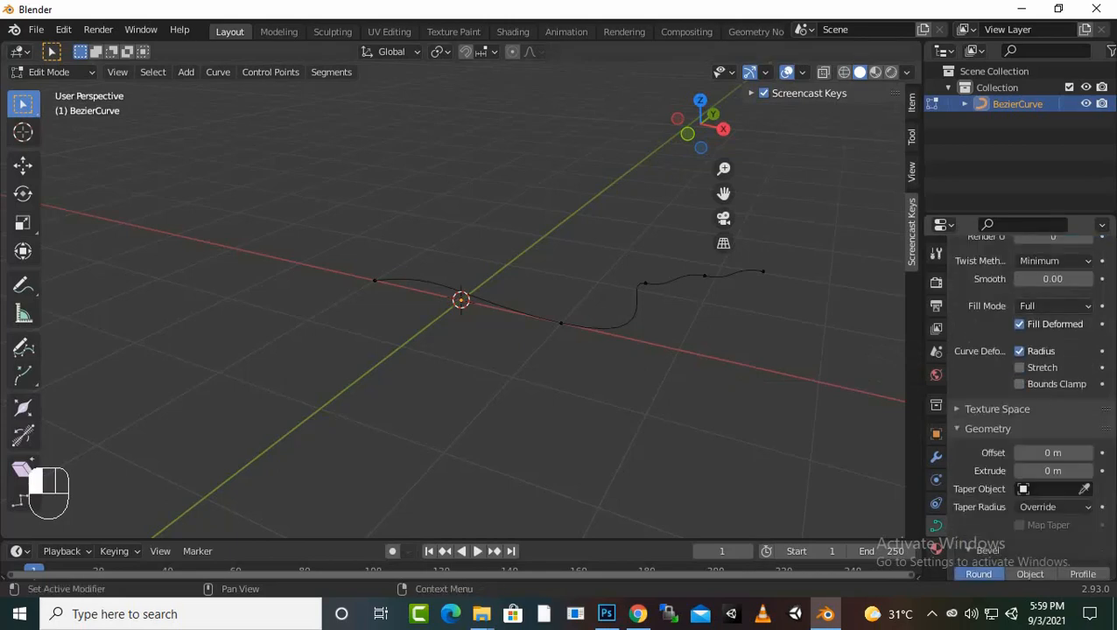
pyautogui.scroll(-1, 1028, 403)
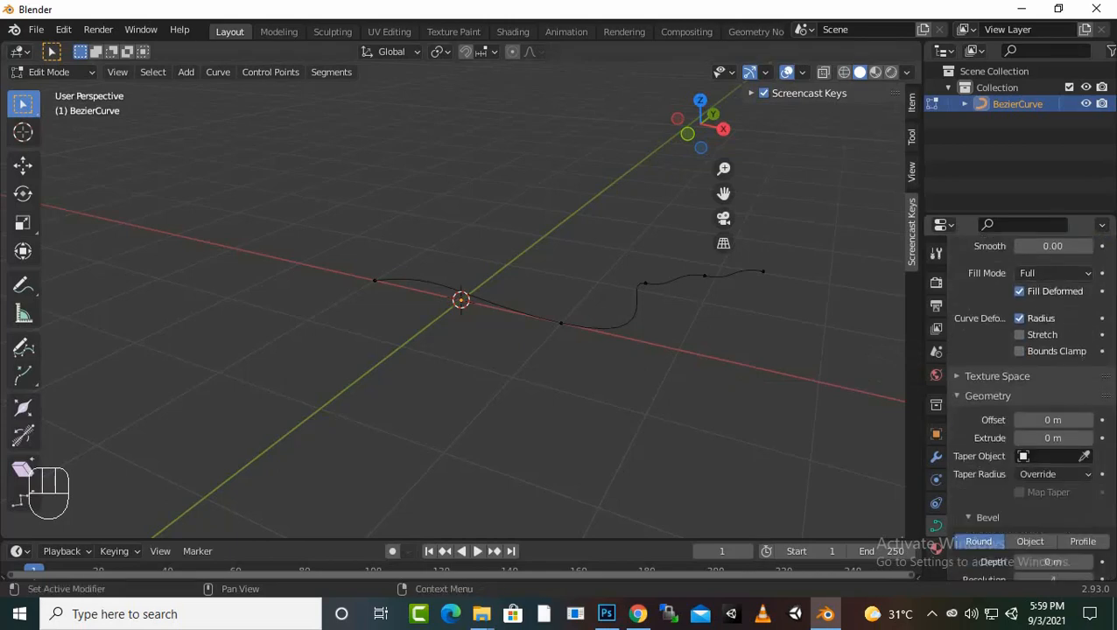
pyautogui.scroll(-6, 1029, 407)
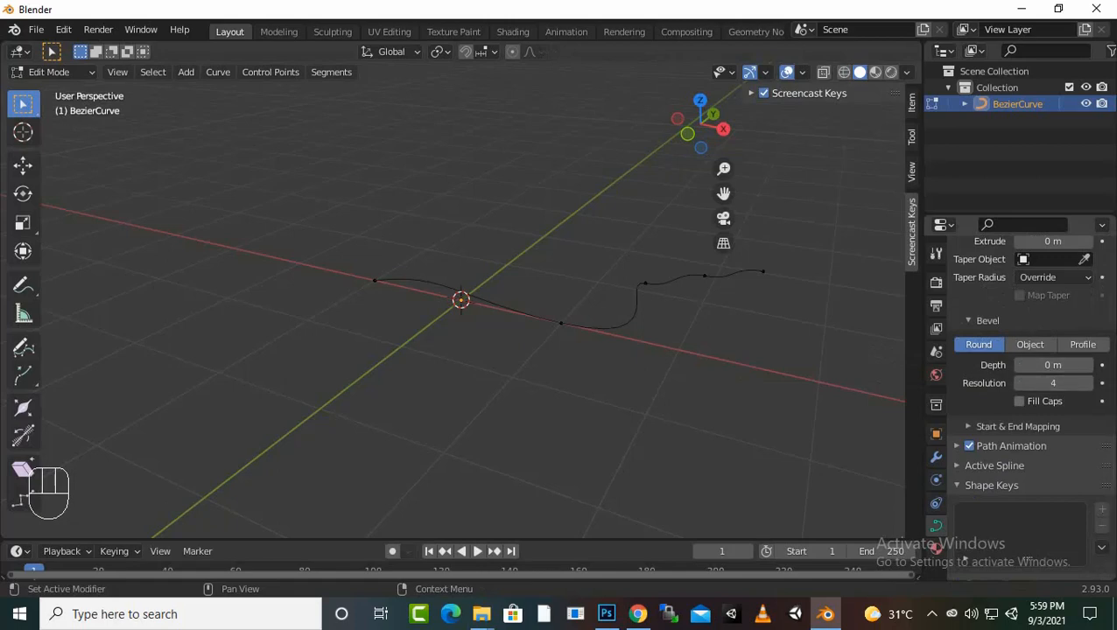
pyautogui.scroll(-1, 1028, 403)
pyautogui.click(1017, 414)
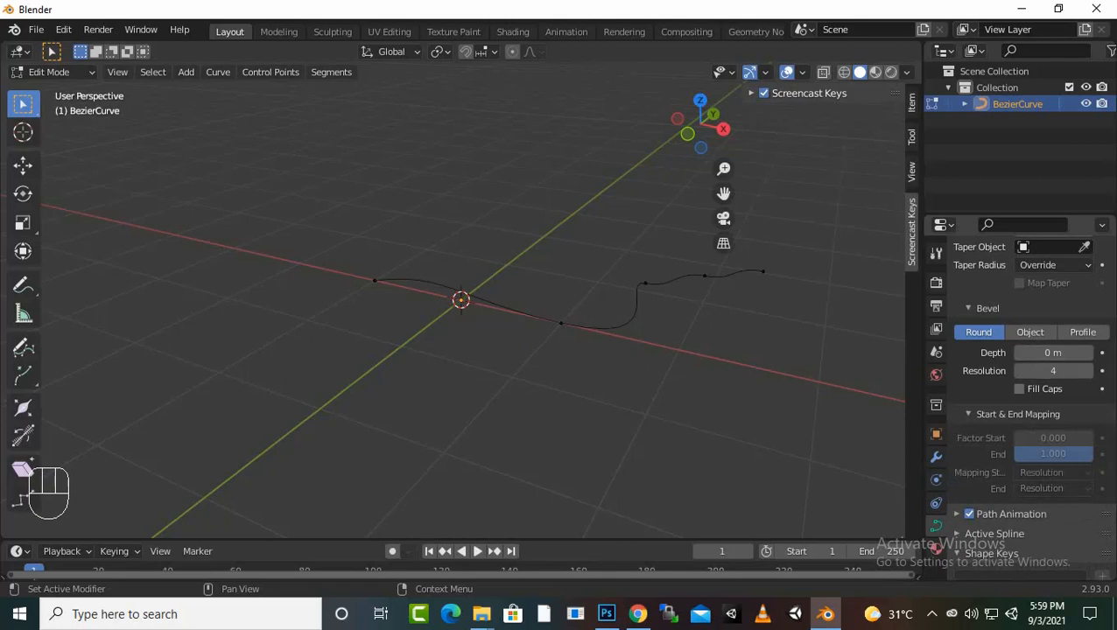
# Set the curve's round bevel depth to 0.05 m to turn it into a tube
pyautogui.click(1088, 353)
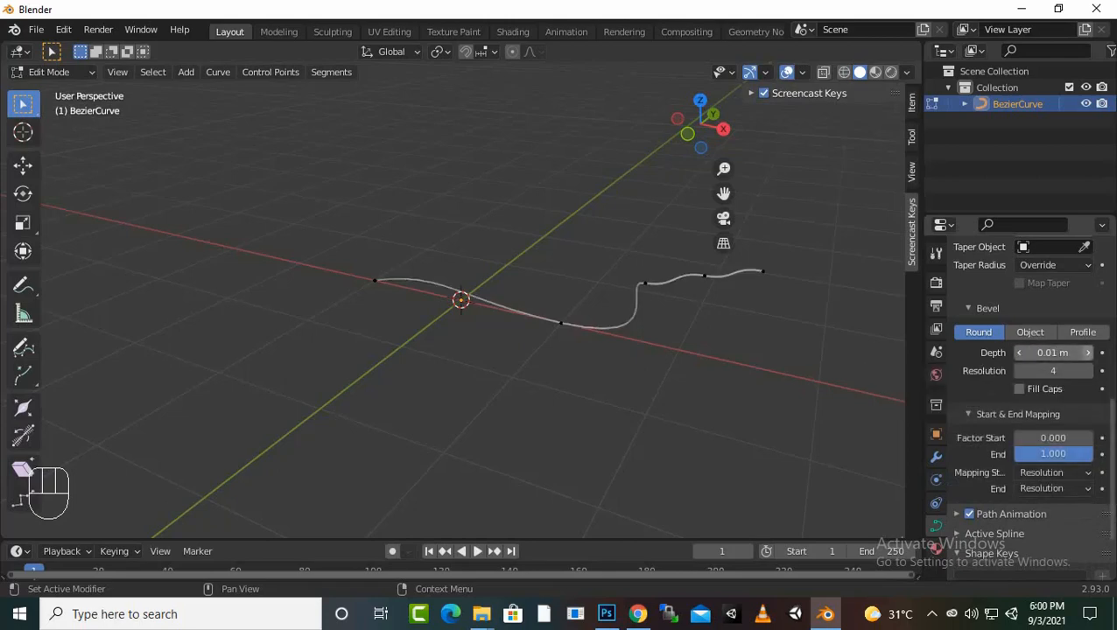
pyautogui.click(1088, 352)
pyautogui.click(1087, 352)
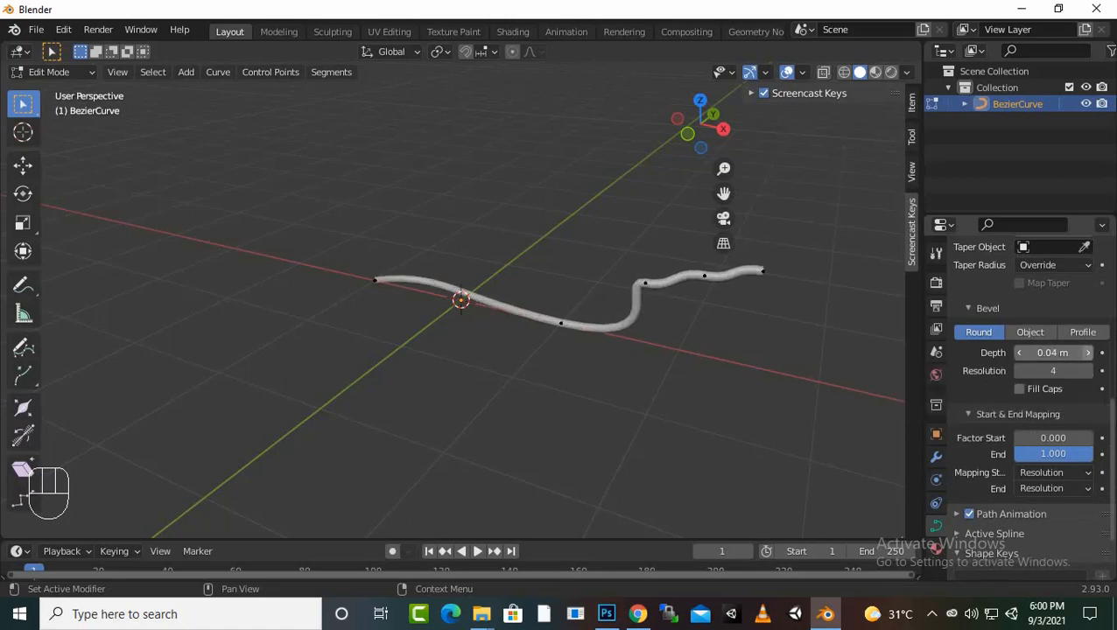
pyautogui.click(1088, 352)
pyautogui.click(1088, 352)
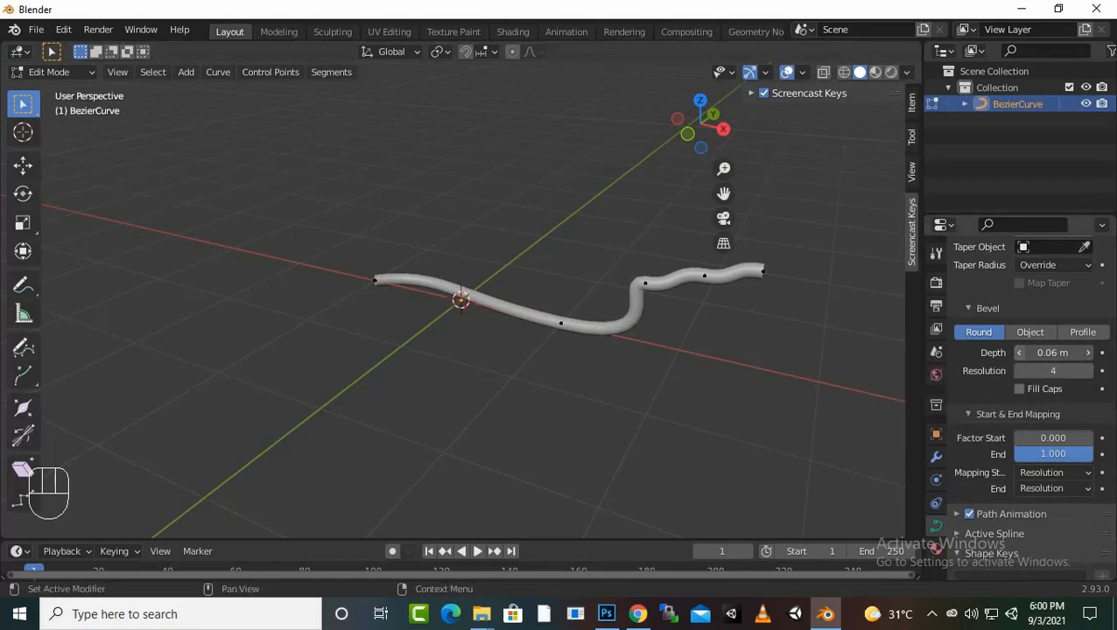
pyautogui.click(1019, 353)
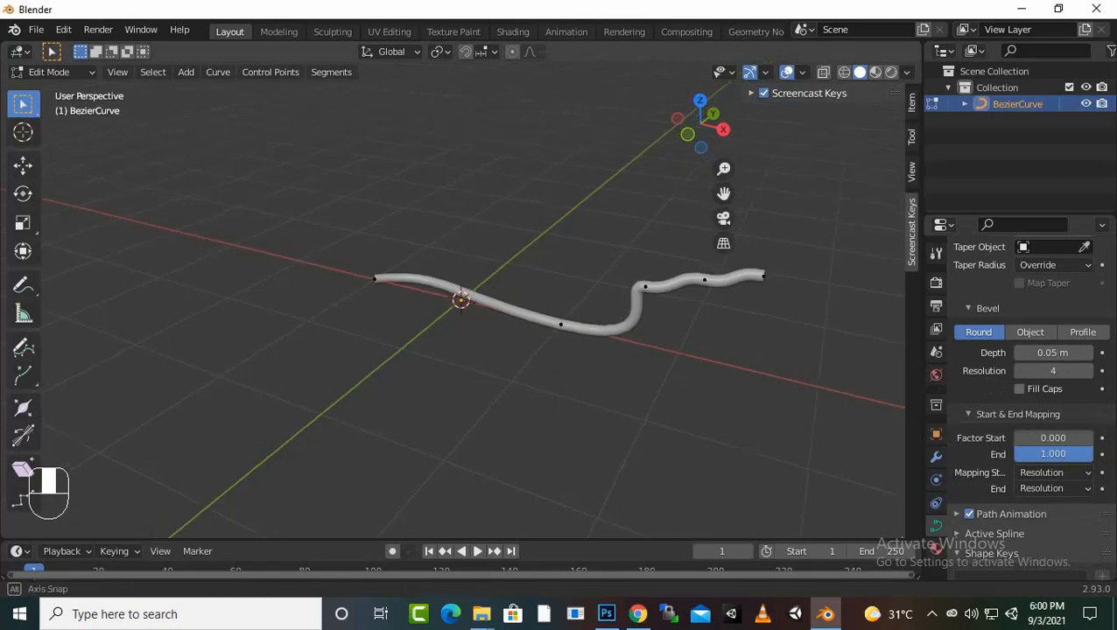
# Subdivide the tube's first segment between its starting control point and the second control point
pyautogui.moveTo(525, 333); pyautogui.dragTo(571, 330, button='middle')
pyautogui.scroll(3, 570, 330)
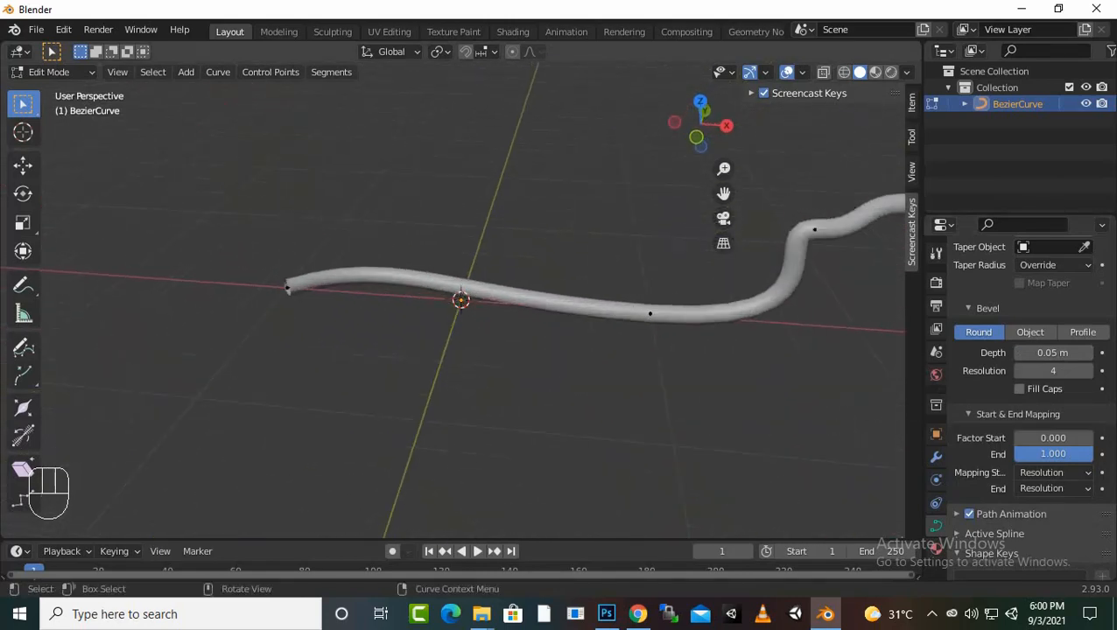
pyautogui.click(650, 314)
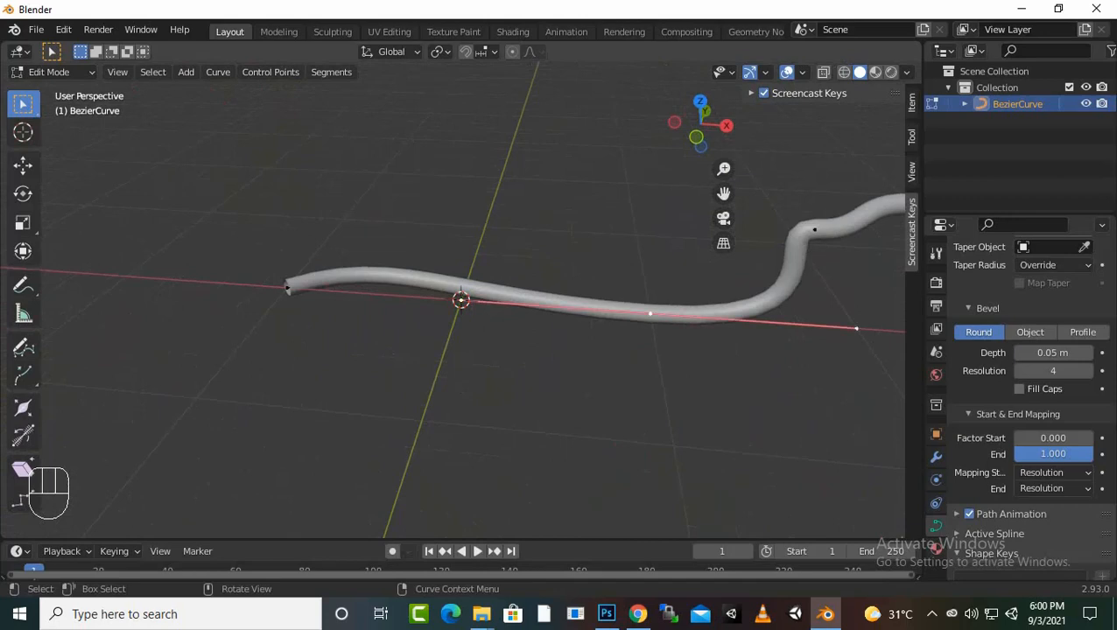
pyautogui.moveTo(700, 231); pyautogui.dragTo(249, 338)
pyautogui.rightClick(455, 300)
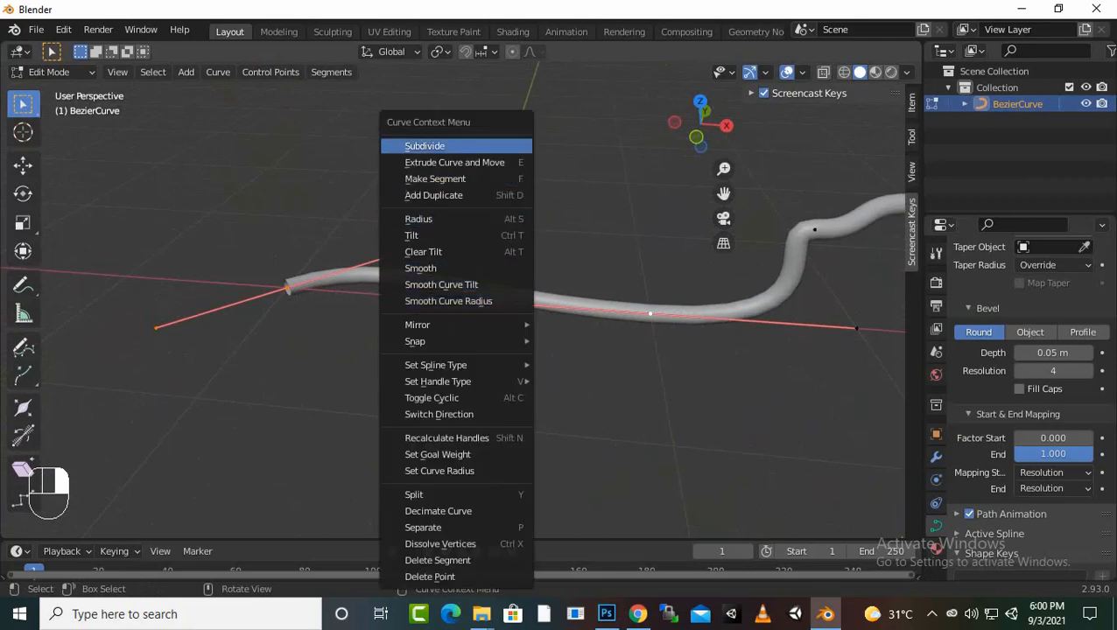
pyautogui.click(463, 145)
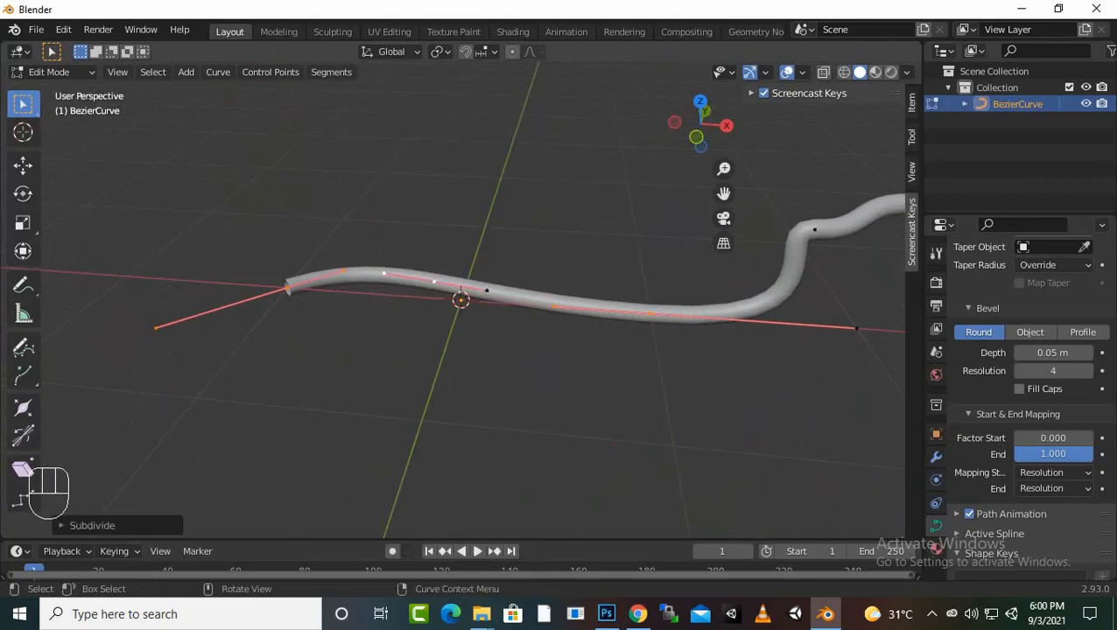
# Subdivide each half of the split first segment, on both sides of its new middle control point
pyautogui.click(542, 362)
pyautogui.moveTo(541, 364); pyautogui.dragTo(503, 308)
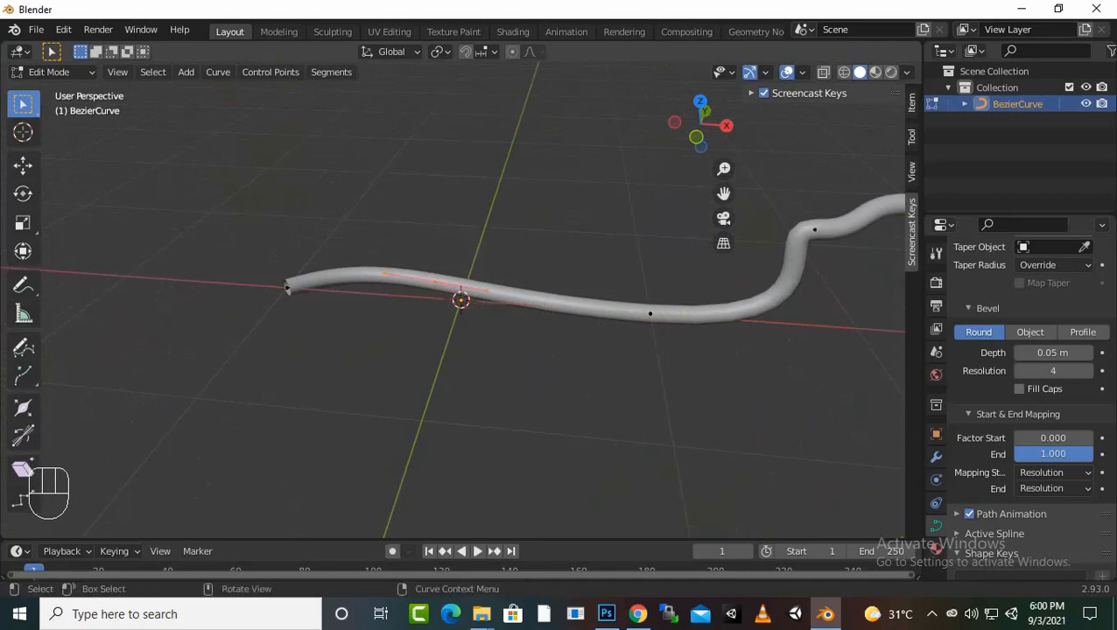
pyautogui.moveTo(461, 363); pyautogui.dragTo(154, 189)
pyautogui.rightClick(317, 286)
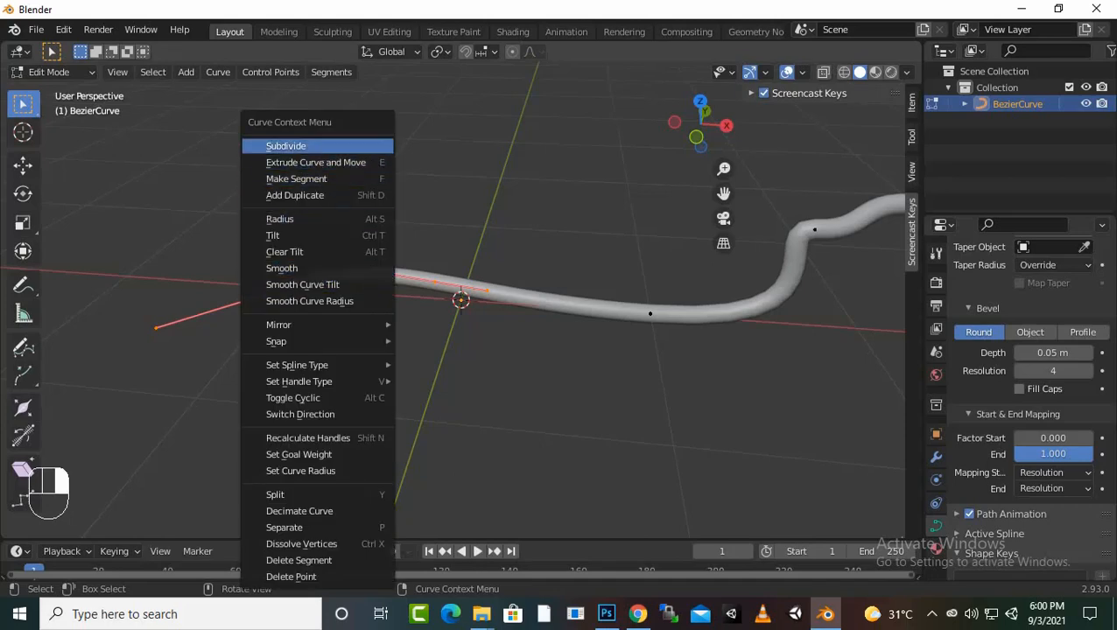
pyautogui.click(297, 141)
pyautogui.moveTo(707, 407); pyautogui.dragTo(439, 215)
pyautogui.rightClick(490, 299)
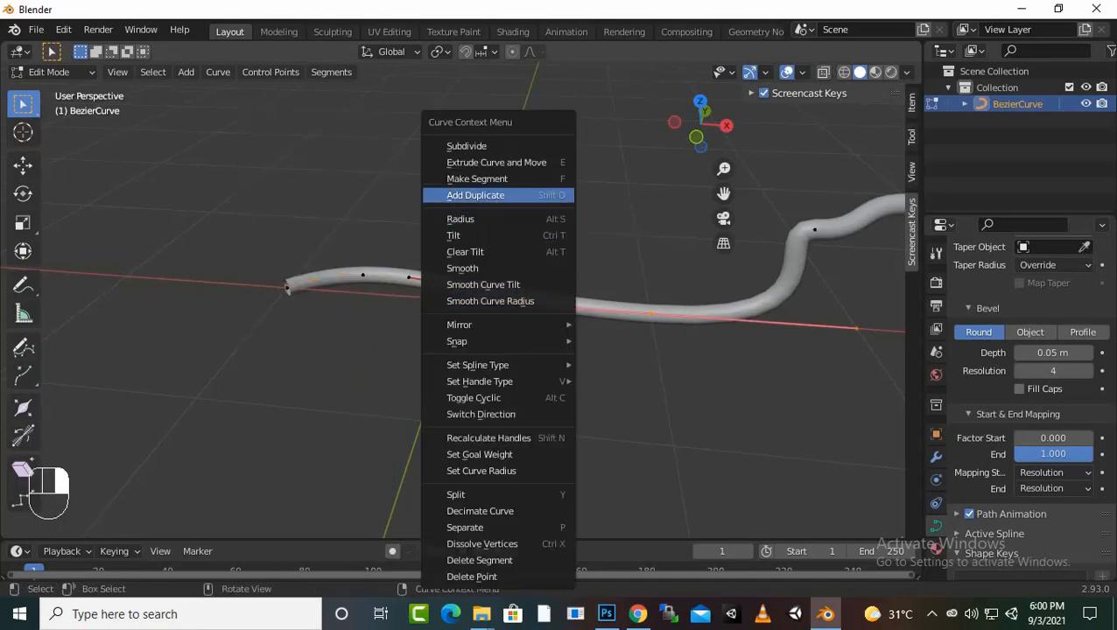
pyautogui.click(464, 145)
# Undo the most recent control point changes, back to the curve with its first segment subdivided into four
pyautogui.hotkey('ctrl', 'z')
pyautogui.hotkey('ctrl', 'z')
pyautogui.hotkey('ctrl', 'z')
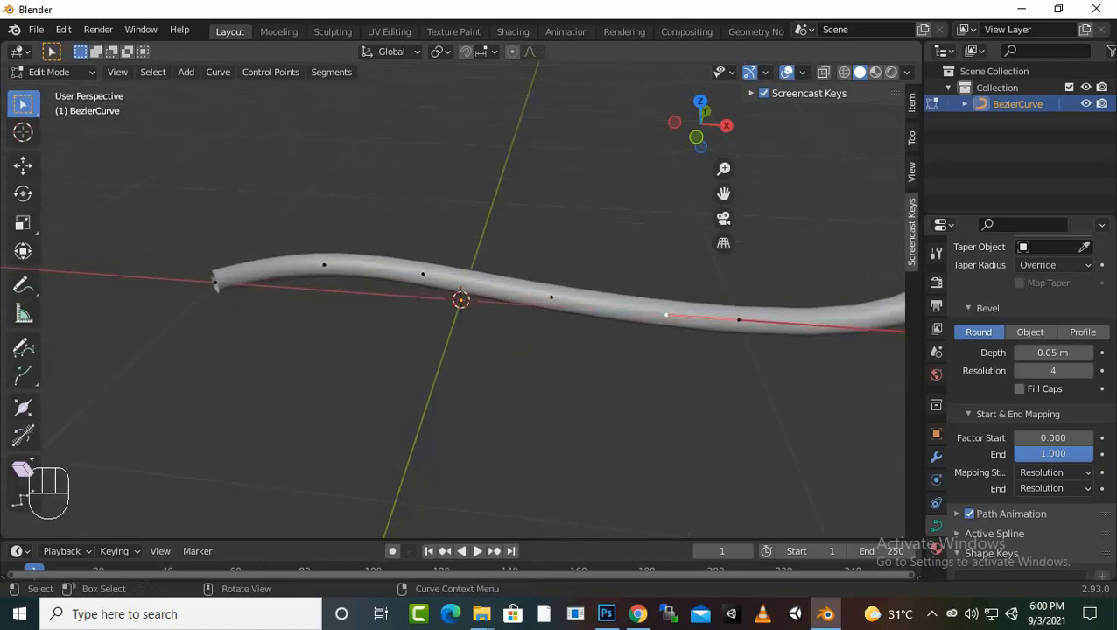
pyautogui.hotkey('ctrl', 'z')
pyautogui.hotkey('ctrl', 'z')
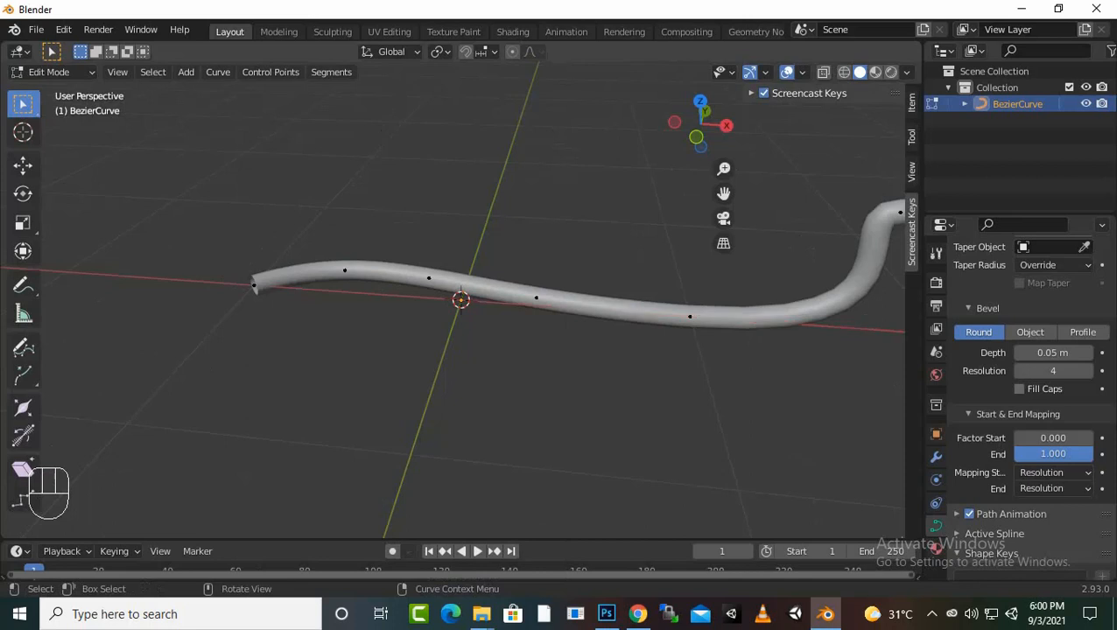
# Move the three control points inside the subdivided first segment alternately up, down and up to make that part of the tube wavy
pyautogui.click(536, 298)
pyautogui.press('g')
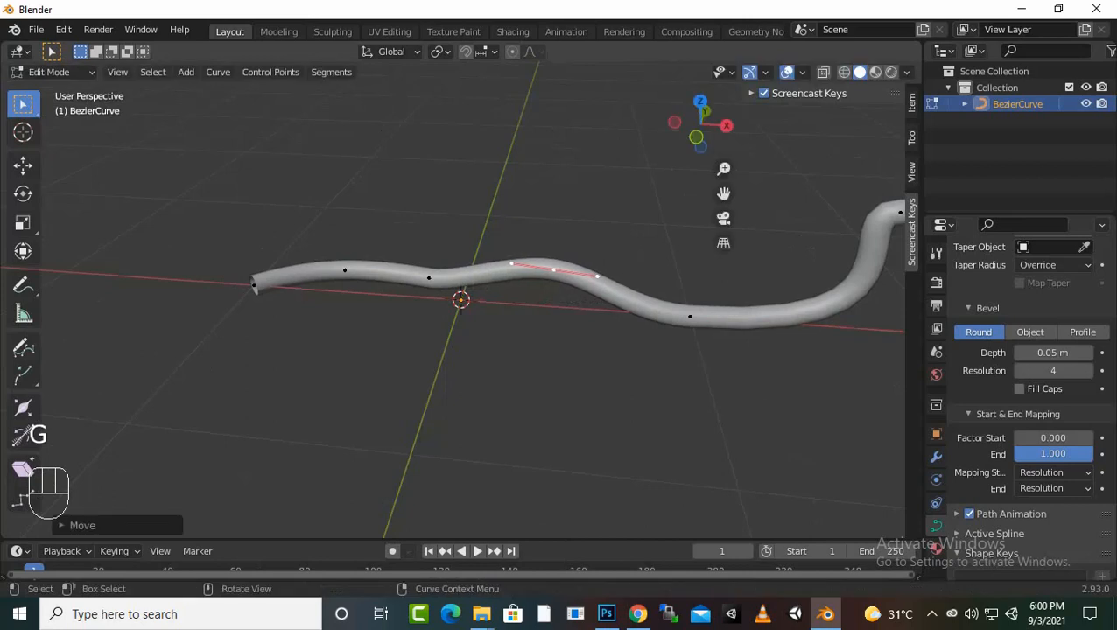
pyautogui.click(429, 278)
pyautogui.press('g')
pyautogui.click(430, 296)
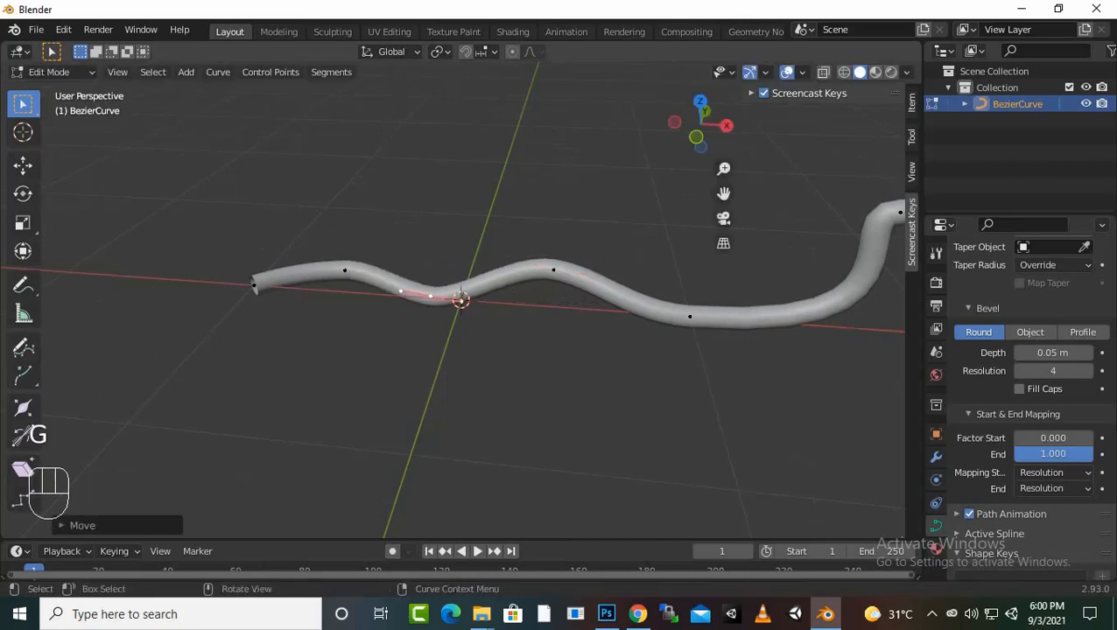
pyautogui.click(344, 271)
pyautogui.press('g')
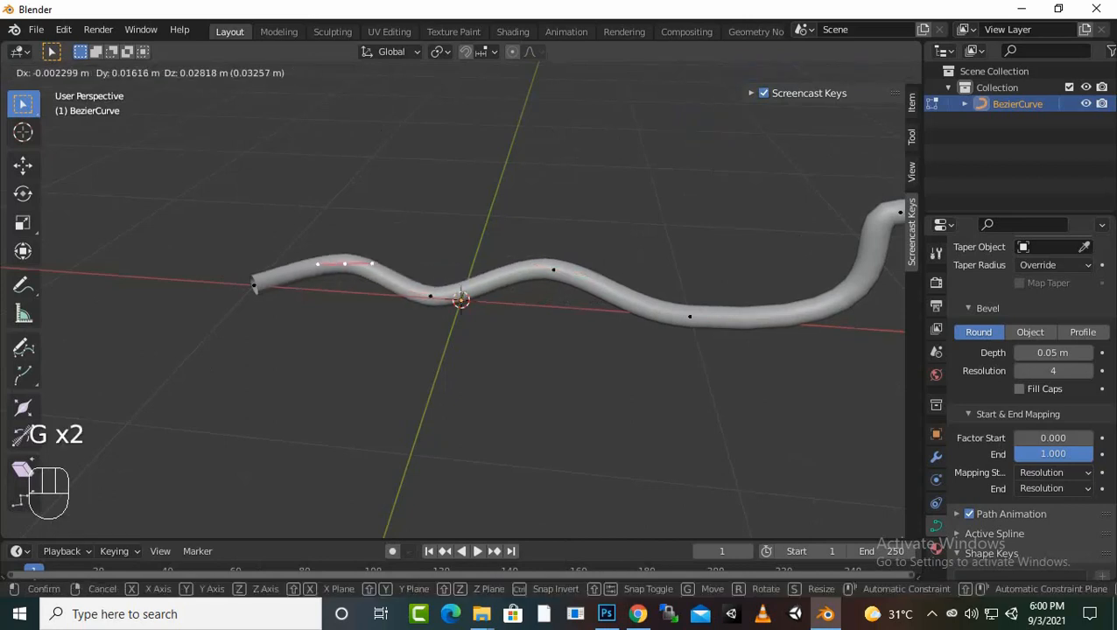
pyautogui.click(344, 261)
# Reposition the three control points between the wavy section and the tube's far end, tightening the bend and lowering the point beyond it
pyautogui.scroll(-3, 461, 299)
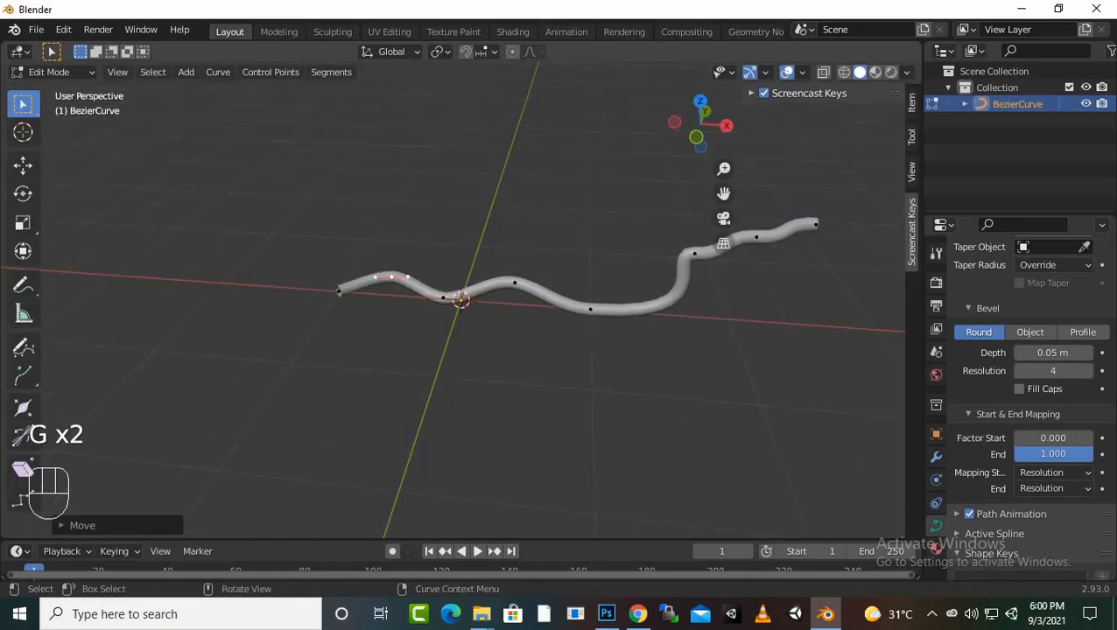
pyautogui.click(590, 308)
pyautogui.press('g')
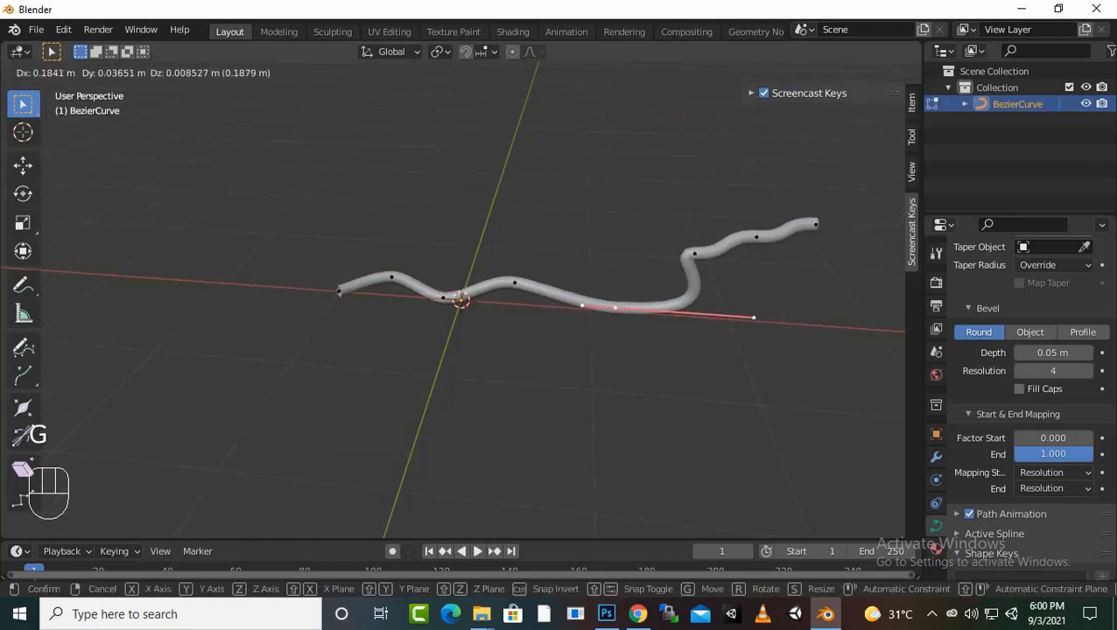
pyautogui.click(615, 308)
pyautogui.scroll(-1, 615, 308)
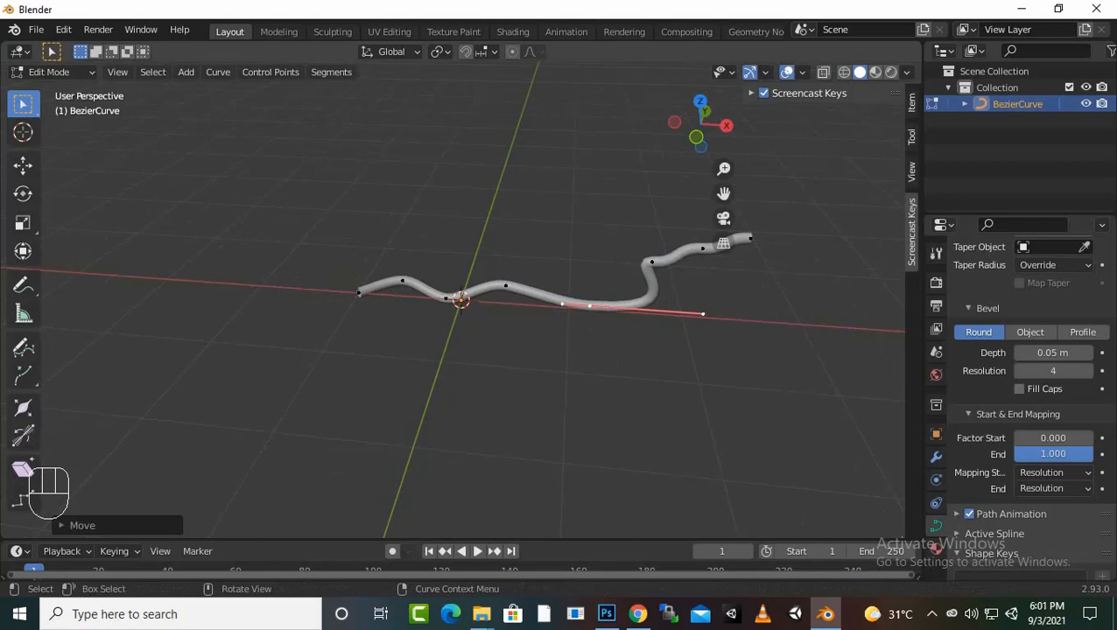
pyautogui.click(650, 261)
pyautogui.press('g')
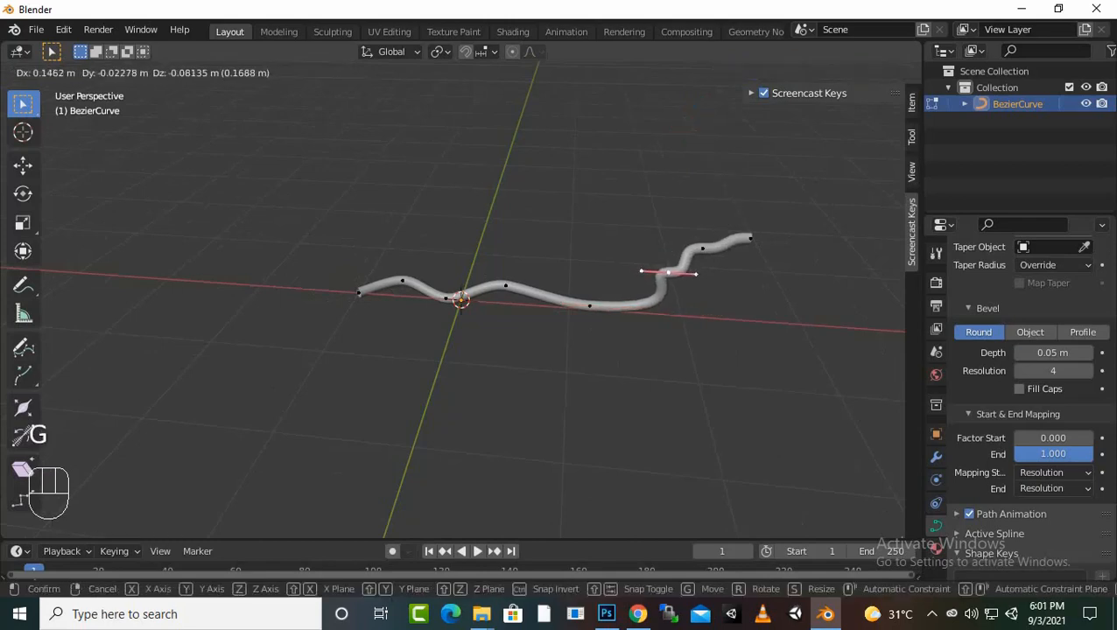
pyautogui.click(641, 269)
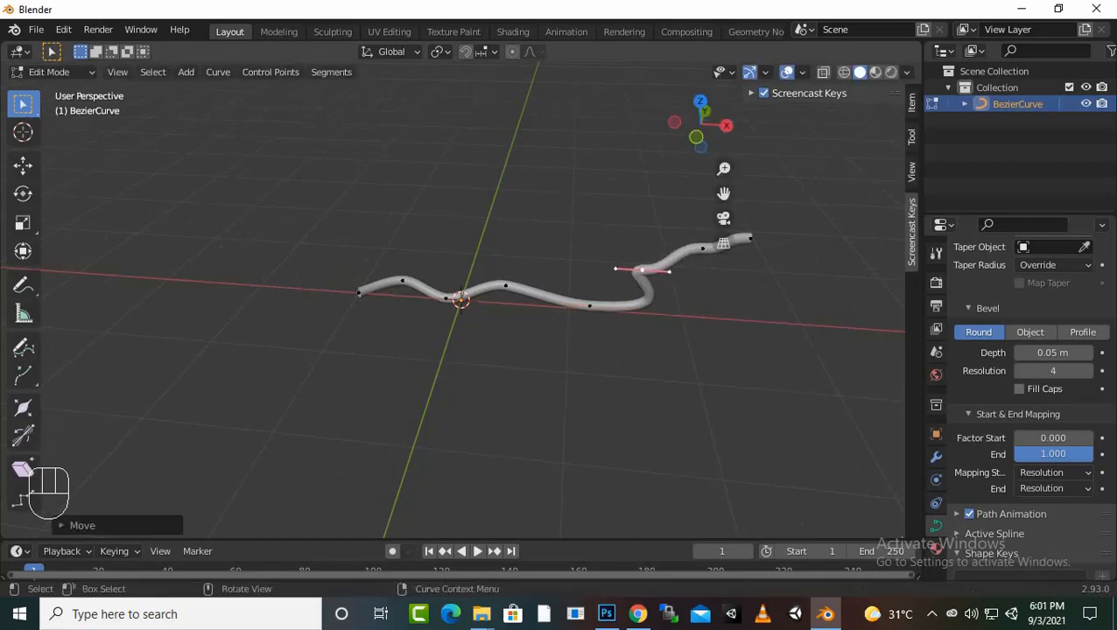
pyautogui.click(702, 248)
pyautogui.press('g')
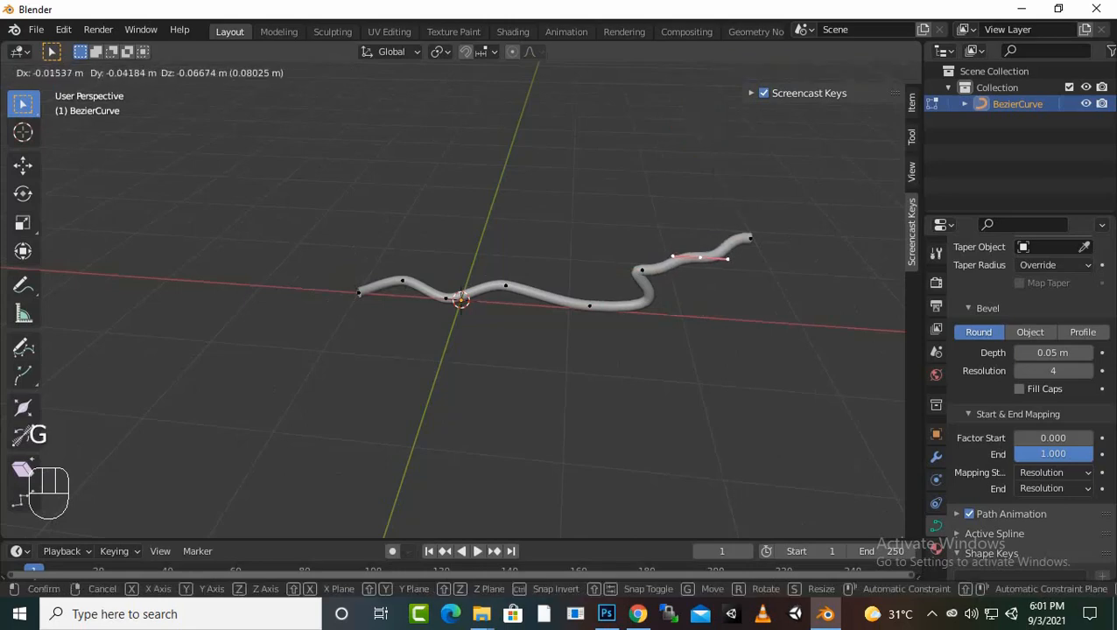
pyautogui.click(698, 256)
# Fatten the tube at its far end control point to nearly twice its radius with Shrink/Fatten
pyautogui.moveTo(698, 257); pyautogui.dragTo(569, 276, button='middle')
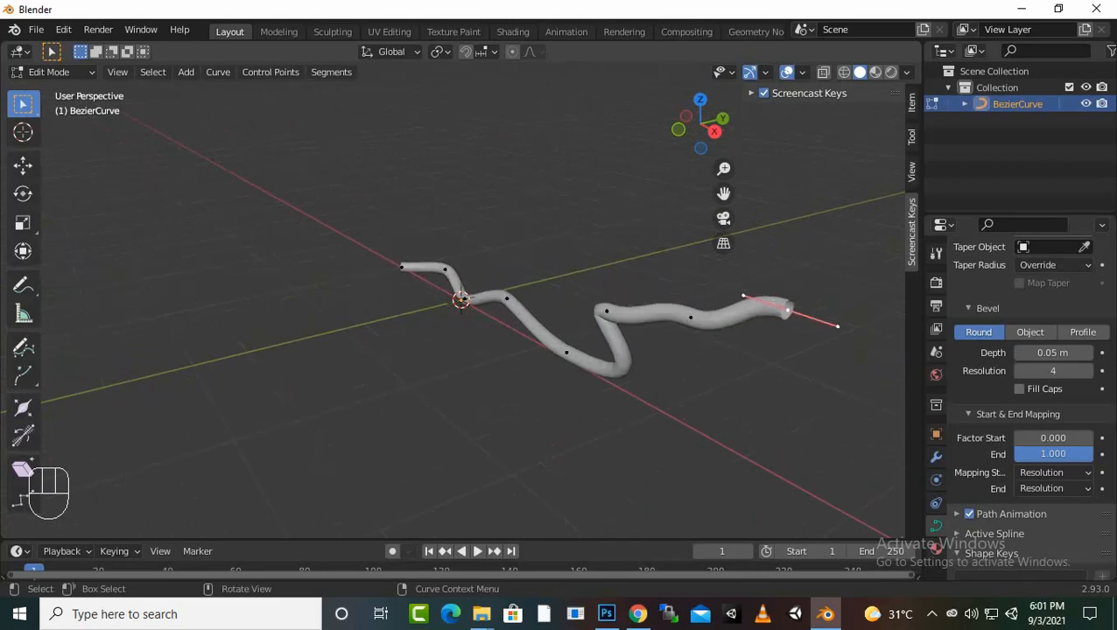
pyautogui.press('alt')
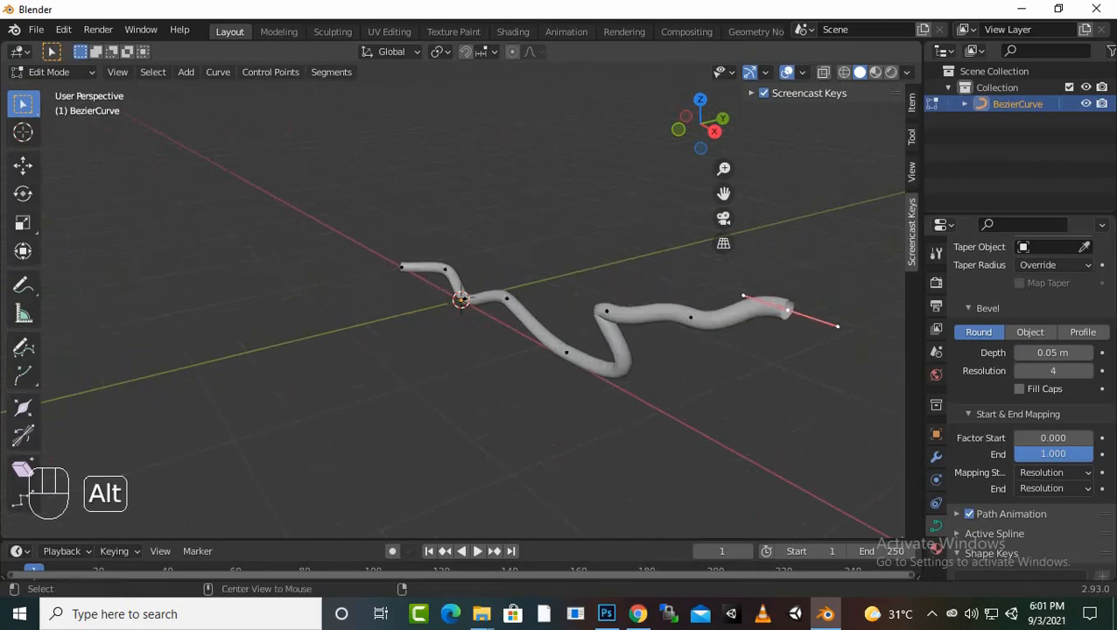
pyautogui.hotkey('alt', 's')
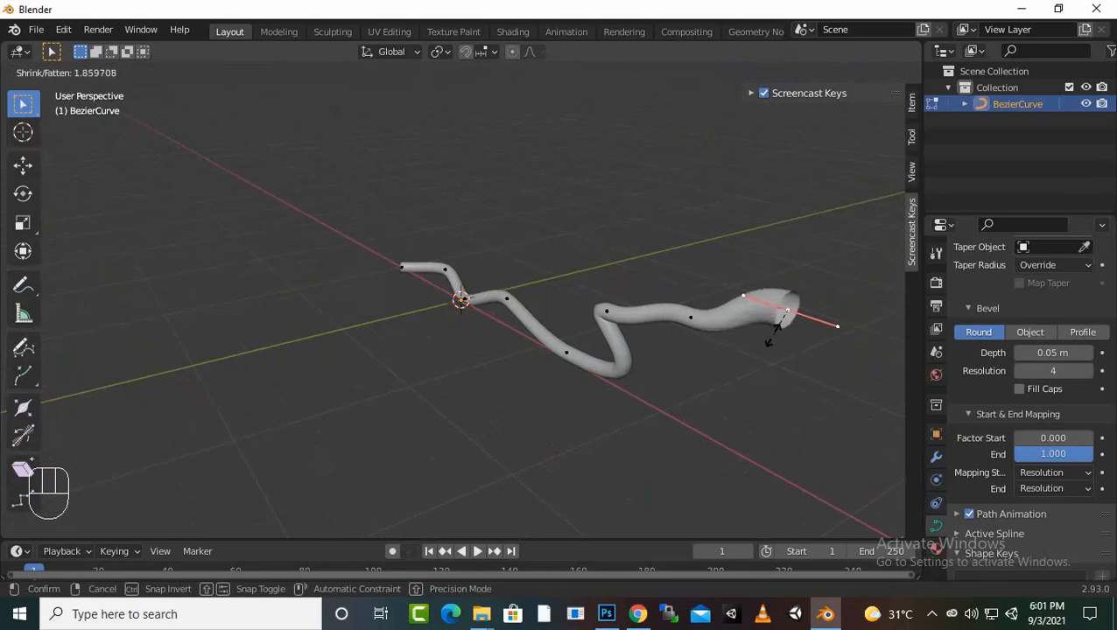
pyautogui.click(773, 333)
# Extrude the thickened end about 0.3 m along the global X axis and fatten the tube at the new end point
pyautogui.moveTo(773, 332); pyautogui.dragTo(728, 320, button='middle')
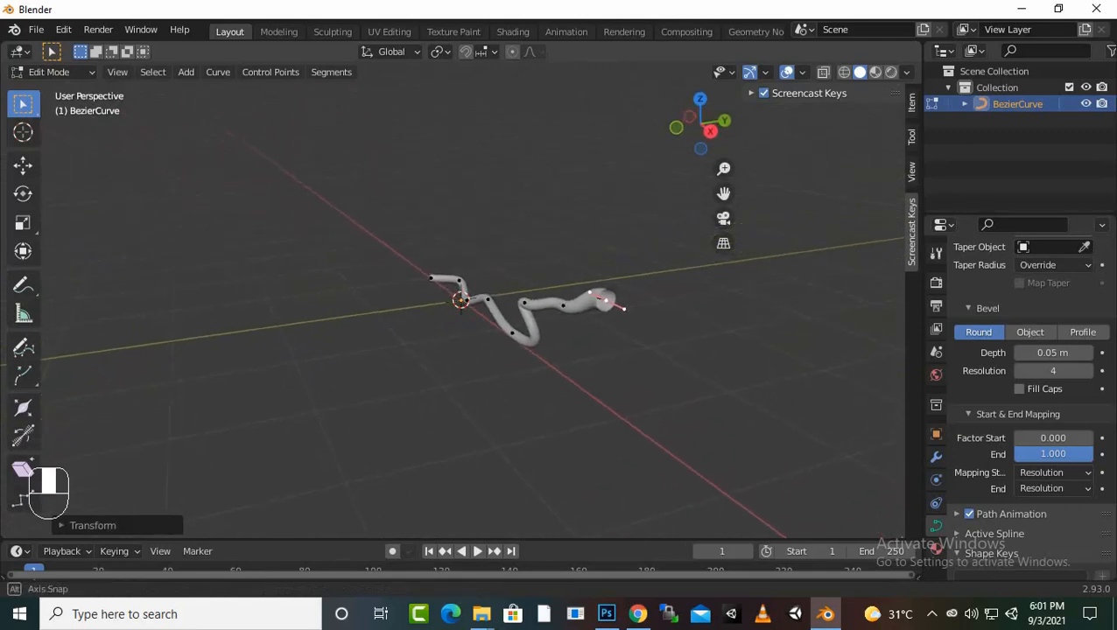
pyautogui.scroll(1, 551, 313)
pyautogui.scroll(1, 552, 313)
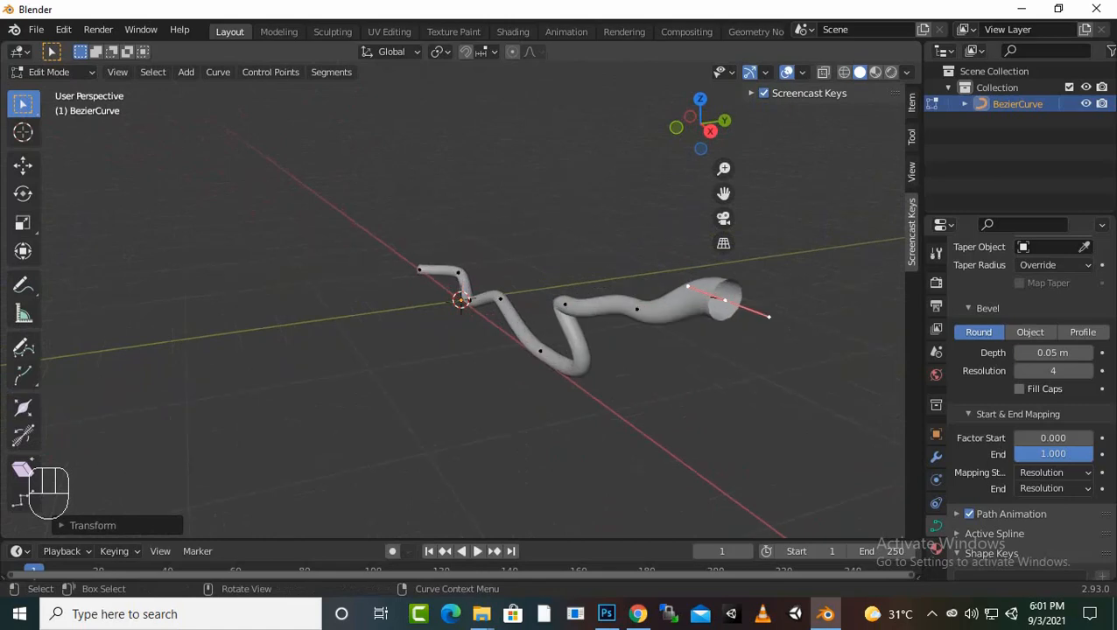
pyautogui.press('e')
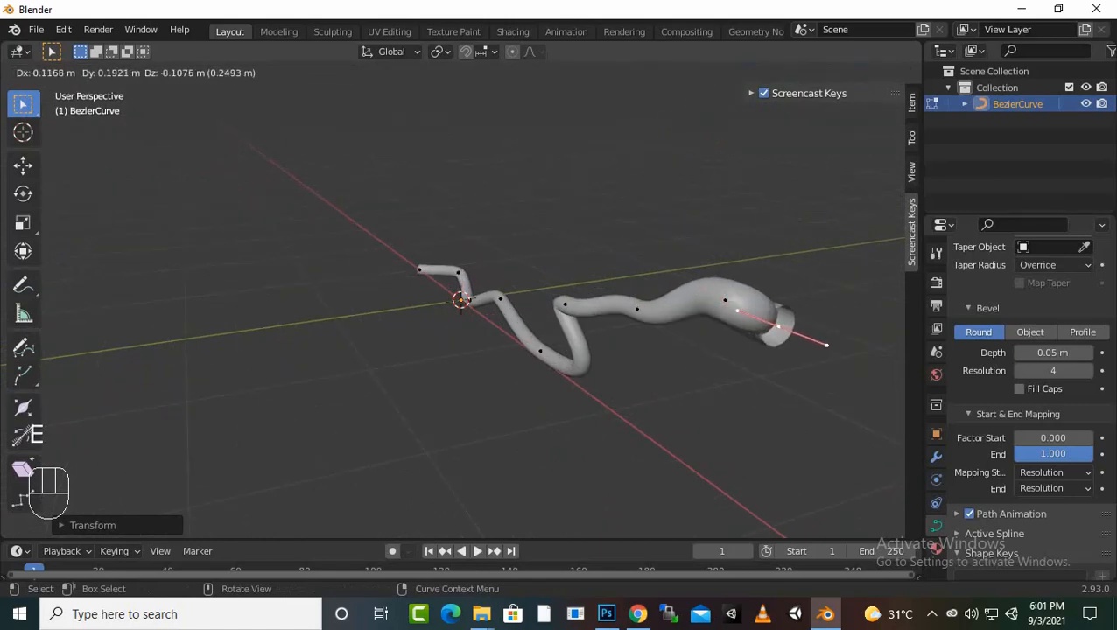
pyautogui.press('x')
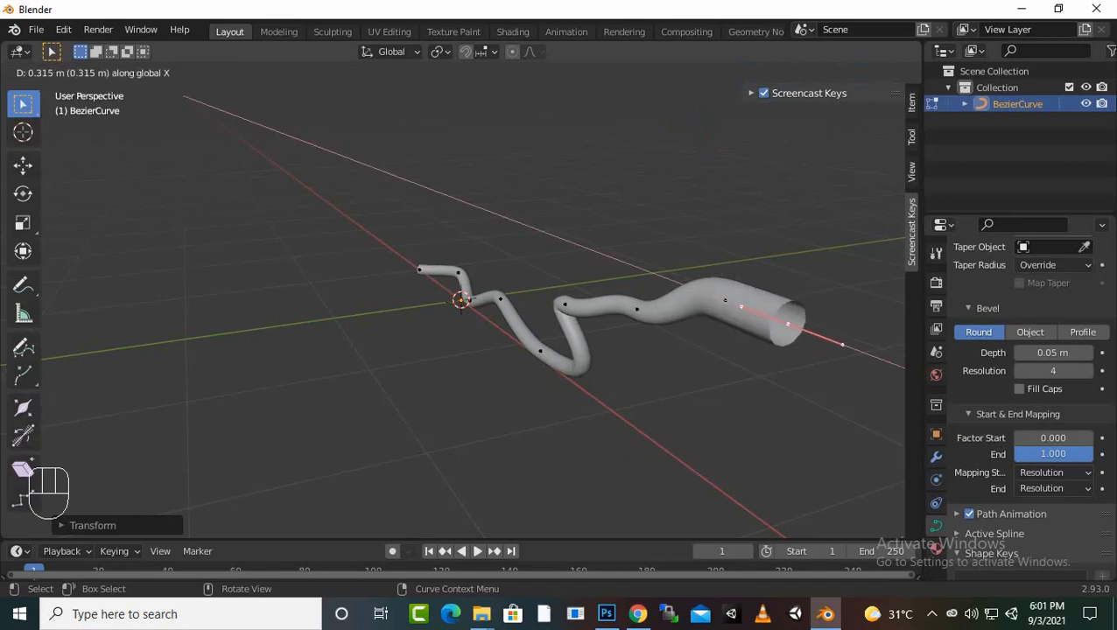
pyautogui.press('Return')
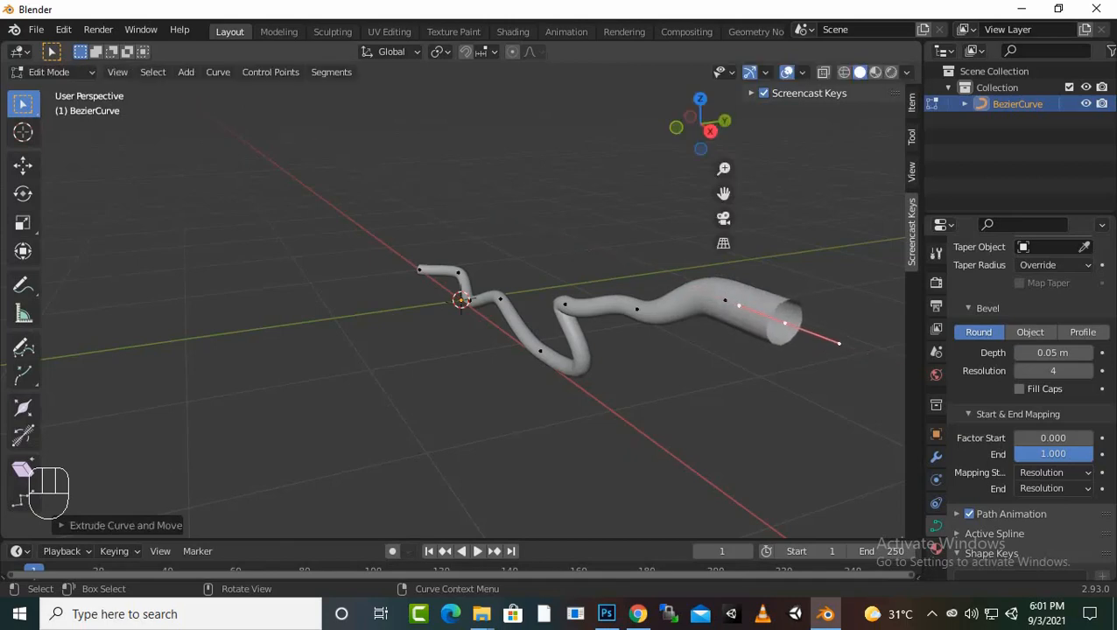
pyautogui.hotkey('alt', 's')
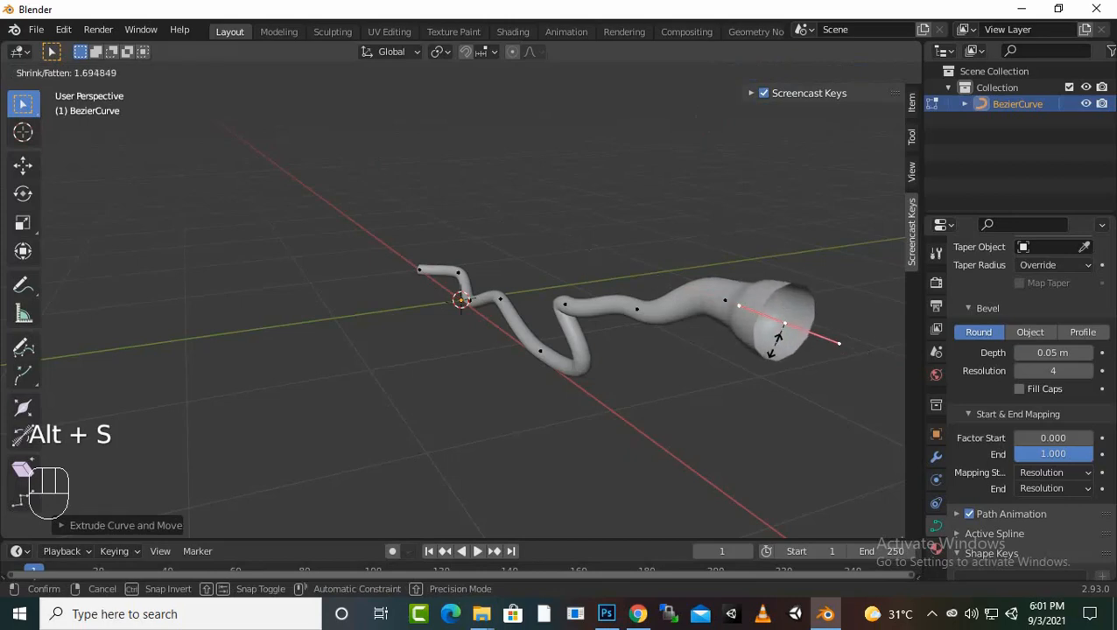
pyautogui.click(782, 335)
# Extrude the widened end another 0.3 m or so along global X and fatten its new end point by about 1.3 times
pyautogui.moveTo(781, 335); pyautogui.dragTo(735, 349, button='middle')
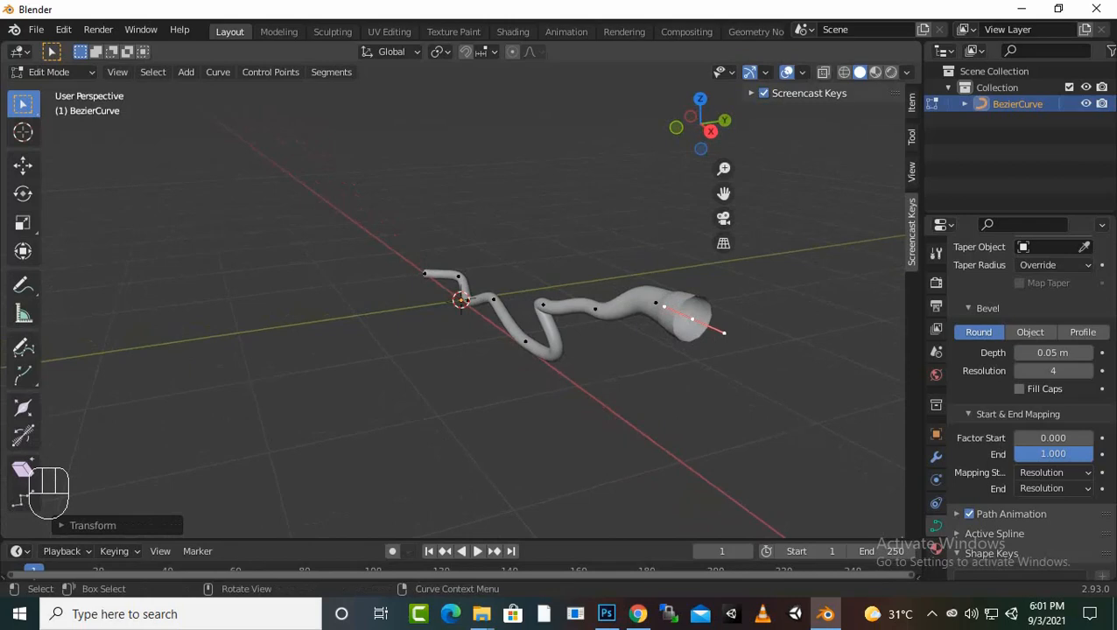
pyautogui.press('e')
pyautogui.press('x')
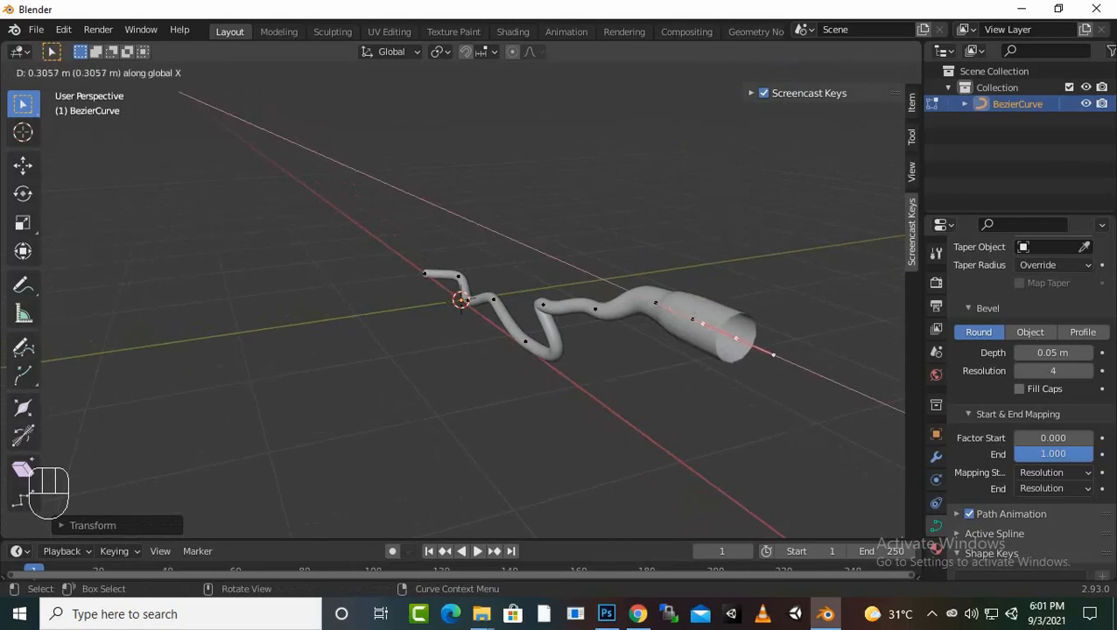
pyautogui.click(741, 340)
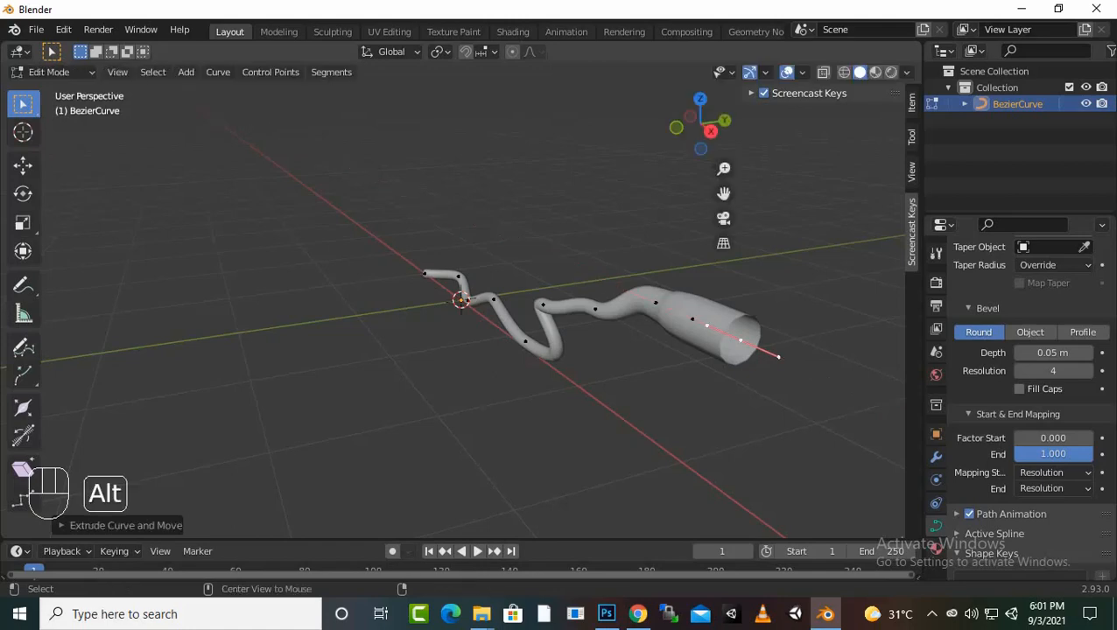
pyautogui.hotkey('alt', 's')
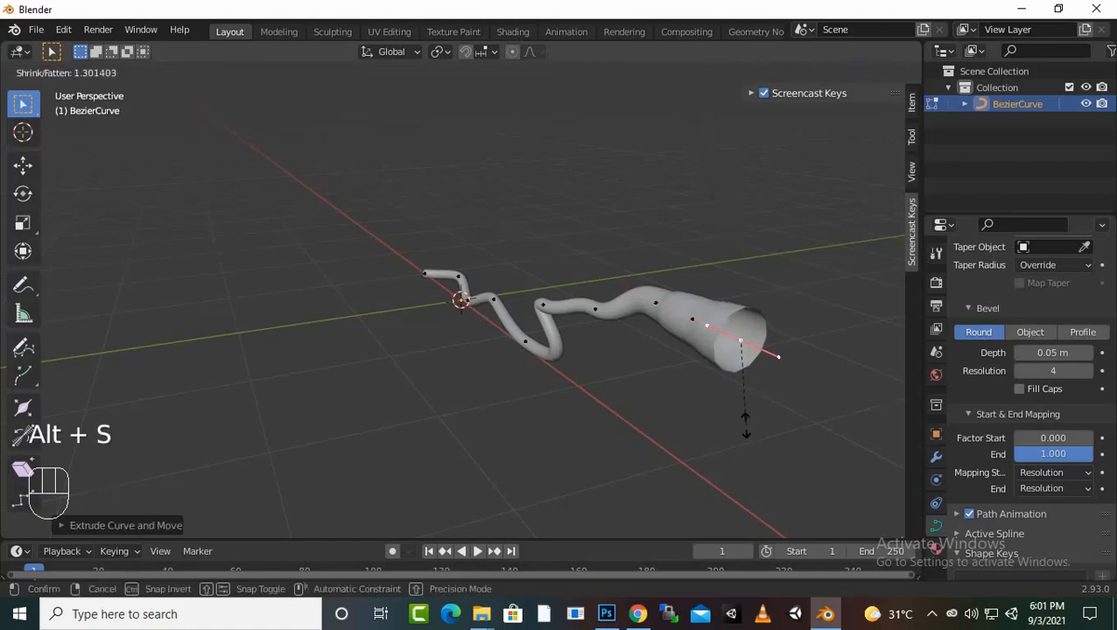
pyautogui.click(735, 433)
# Extrude a short further section freely from the wide end and shrink its end point to about a third to narrow the tip
pyautogui.scroll(-3, 735, 433)
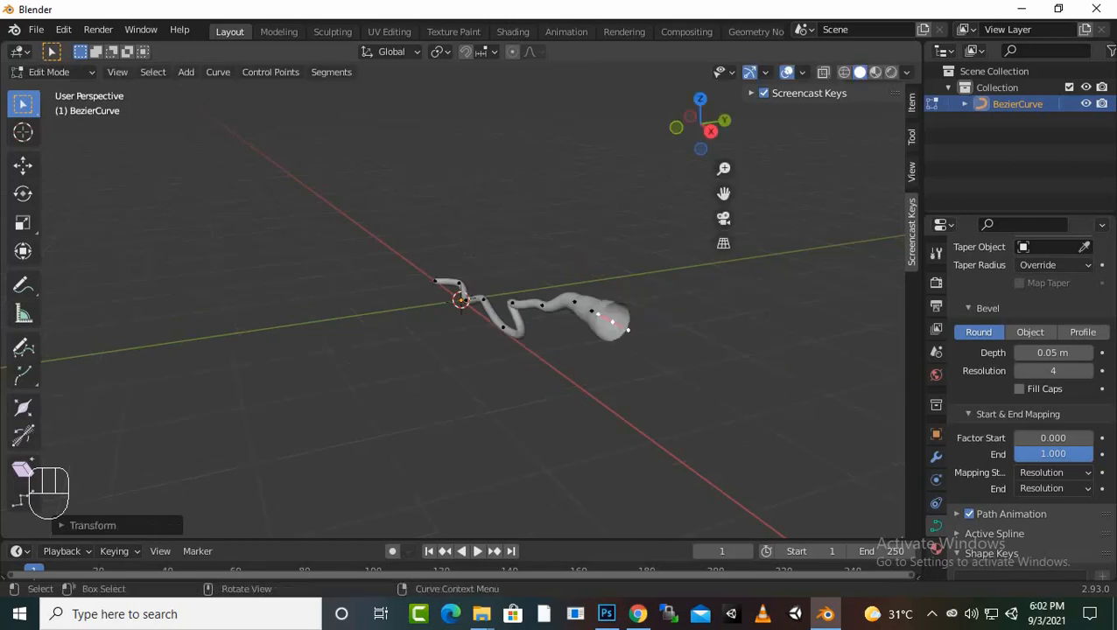
pyautogui.moveTo(735, 433)
pyautogui.mouseDown(button='middle')
pyautogui.moveTo(853, 455)
pyautogui.moveTo(739, 449)
pyautogui.mouseUp(button='middle')
pyautogui.scroll(3, 739, 450)
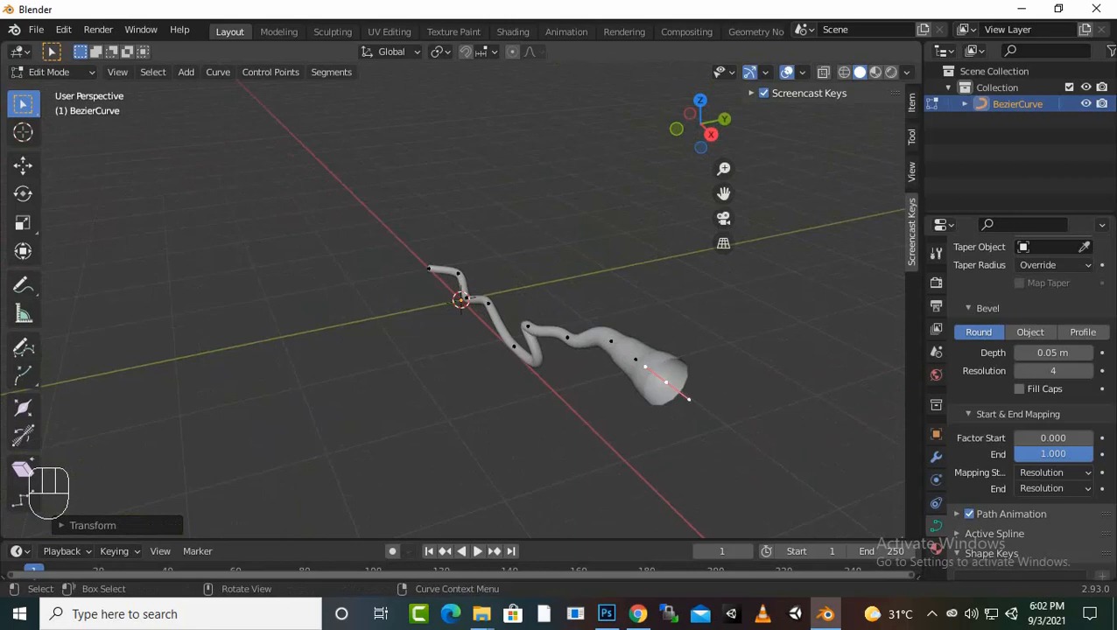
pyautogui.press('e')
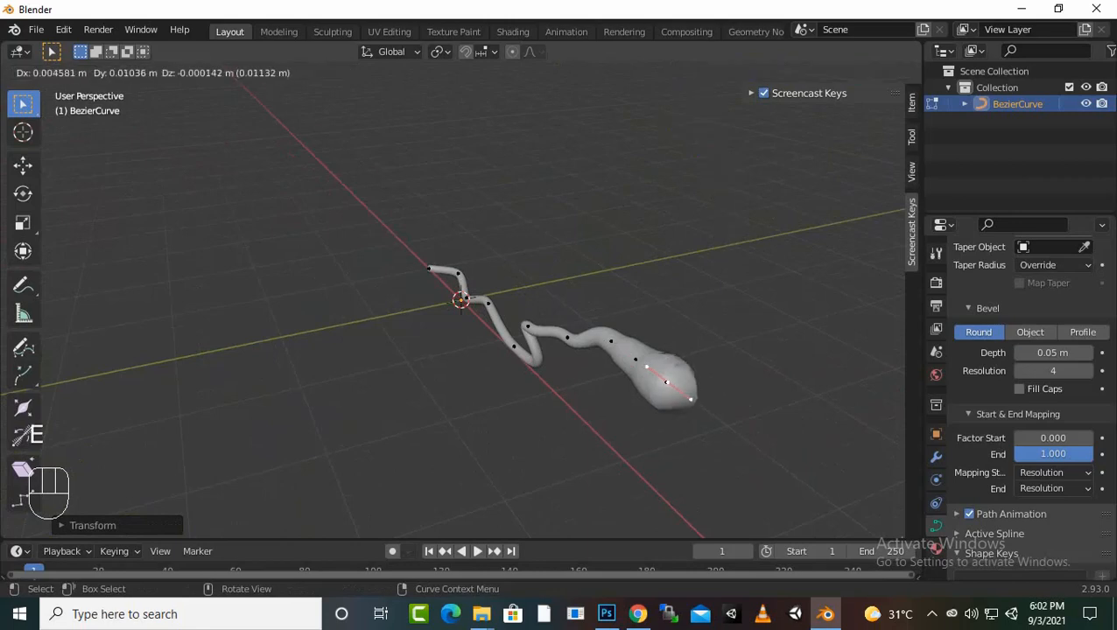
pyautogui.click(730, 430)
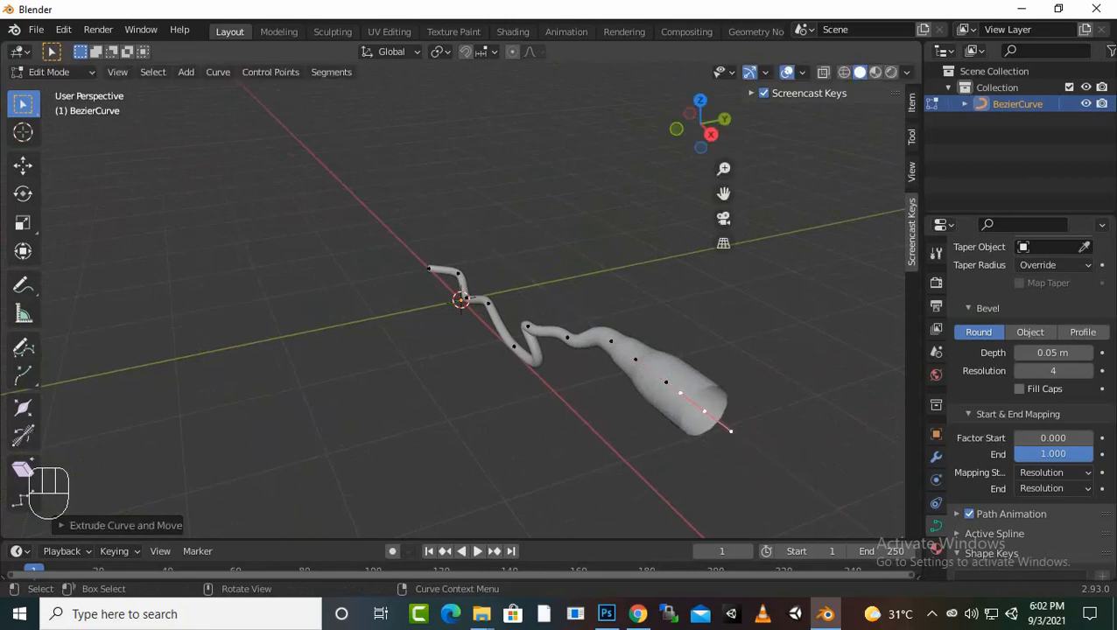
pyautogui.hotkey('alt', 's')
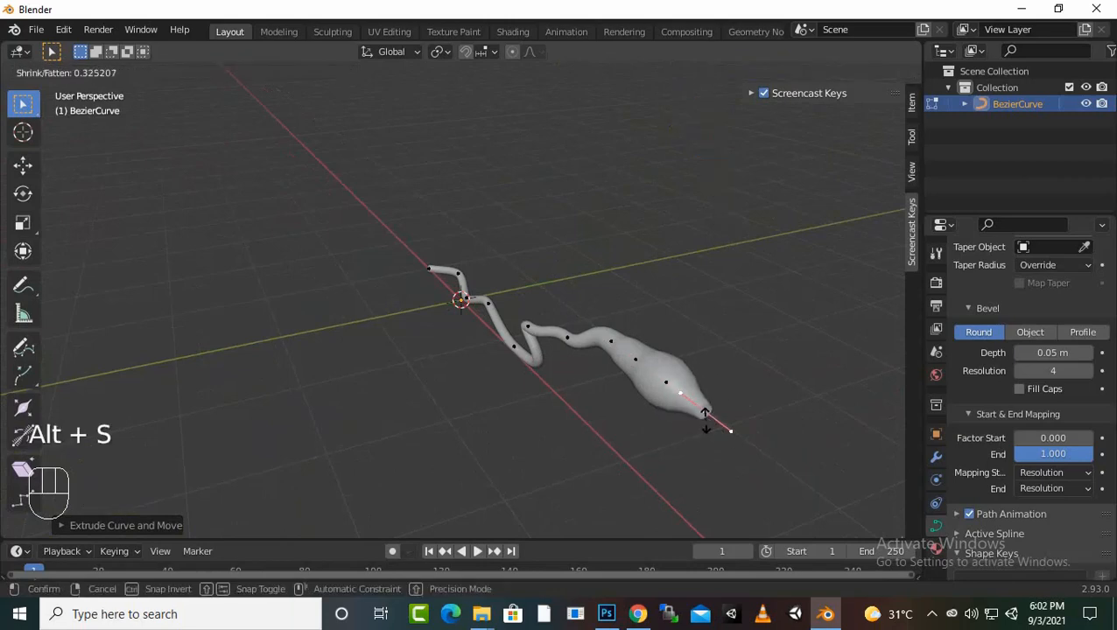
pyautogui.click(704, 419)
# Shrink the radius of the control point at the tube's thin starting end to taper it to a narrow tip
pyautogui.moveTo(704, 419); pyautogui.dragTo(822, 416, button='middle')
pyautogui.scroll(-1, 639, 408)
pyautogui.scroll(5, 763, 414)
pyautogui.scroll(1, 482, 245)
pyautogui.click(290, 398)
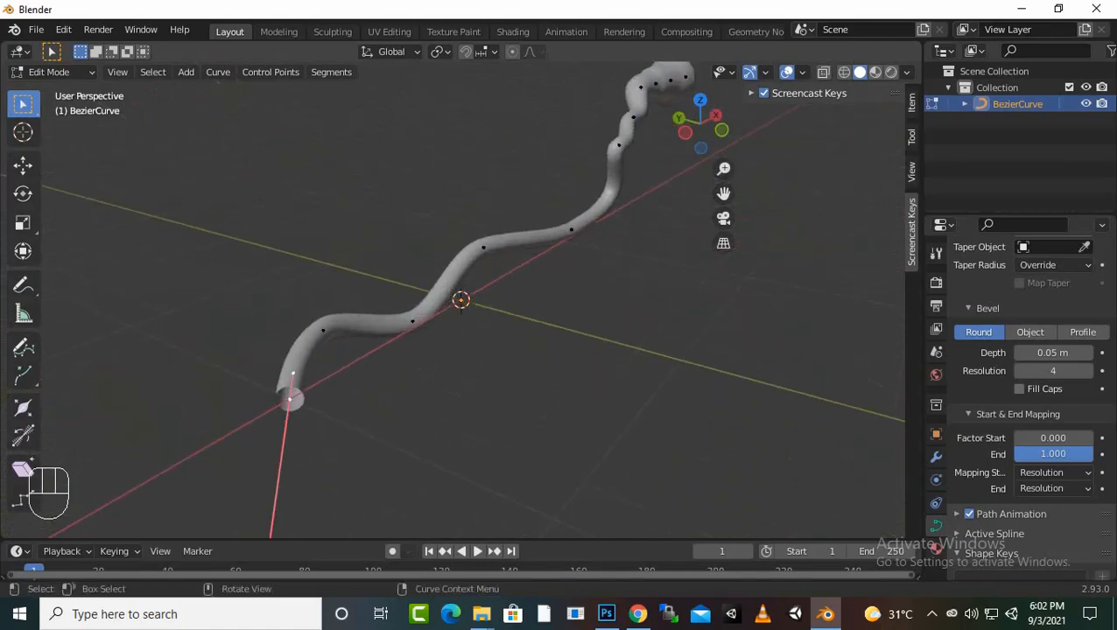
pyautogui.hotkey('alt', 's')
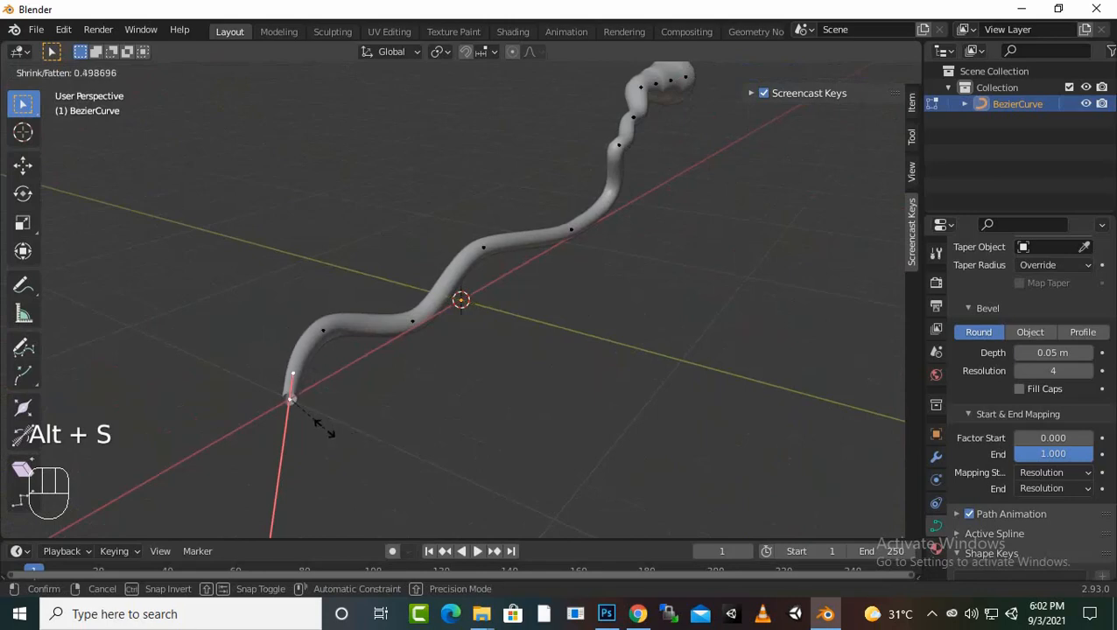
pyautogui.click(304, 414)
# Finish editing the tapered curve and return to Object Mode
pyautogui.moveTo(304, 414); pyautogui.dragTo(142, 423, button='middle')
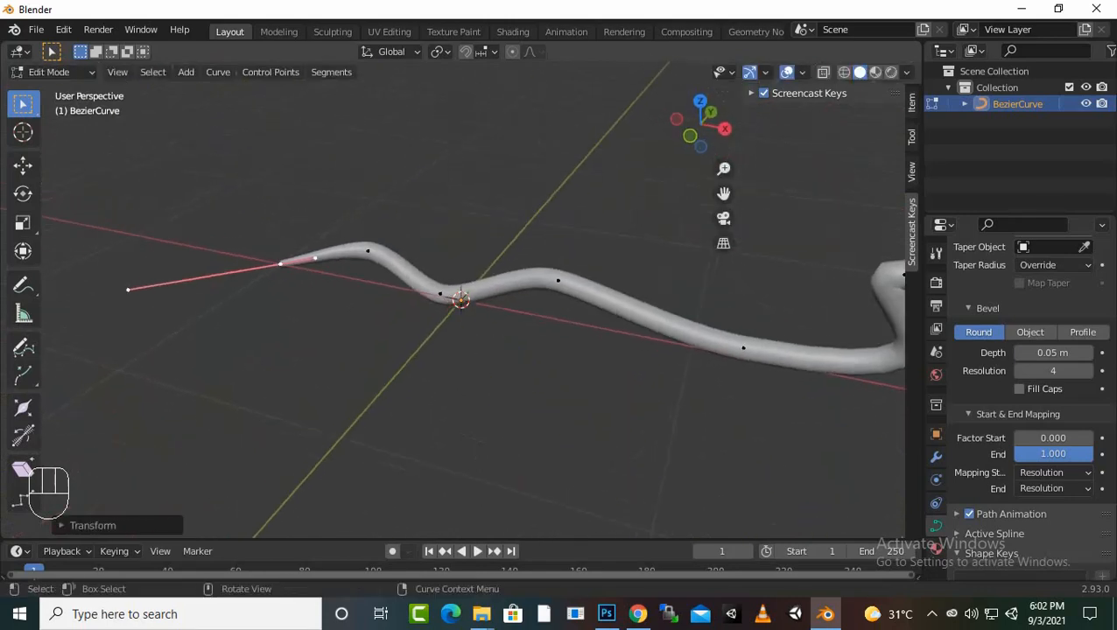
pyautogui.scroll(-4, 461, 300)
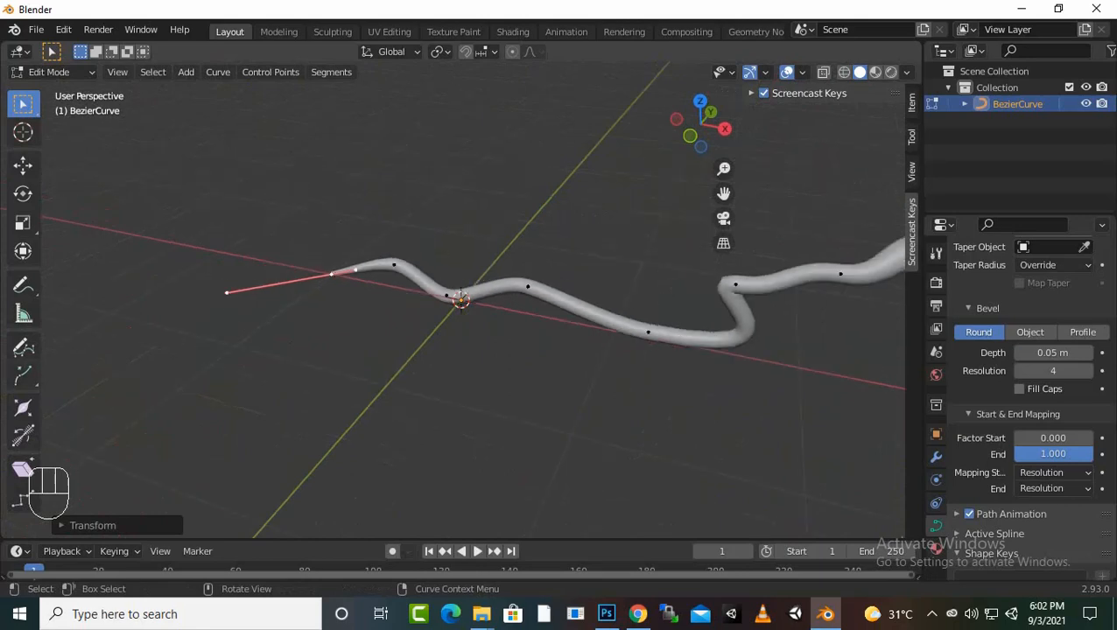
pyautogui.moveTo(460, 299); pyautogui.dragTo(560, 297, button='middle')
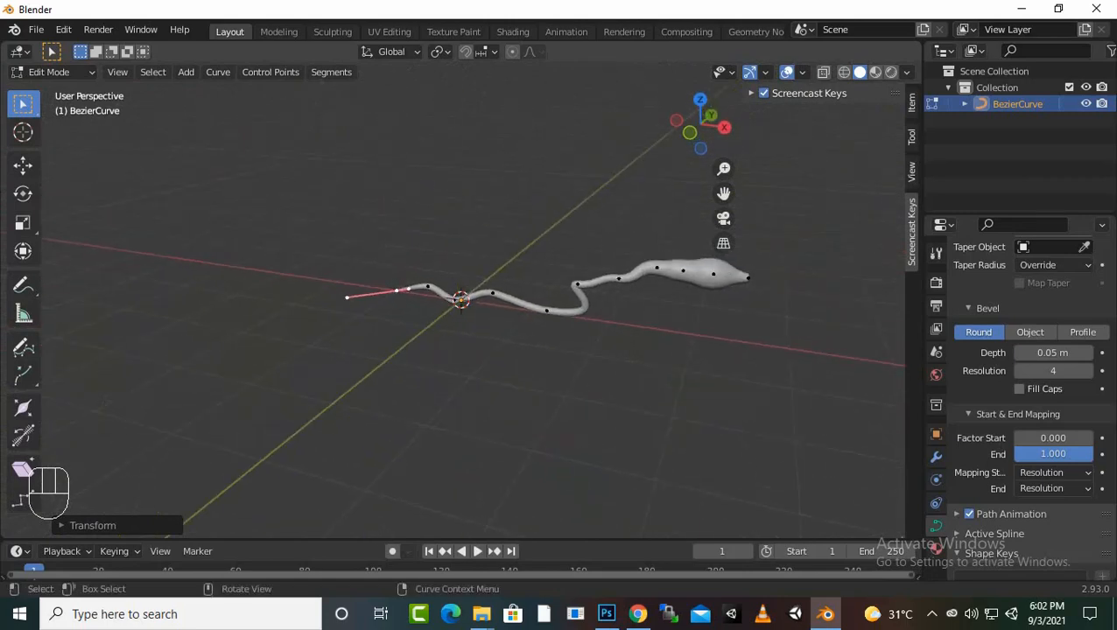
pyautogui.scroll(-1, 460, 299)
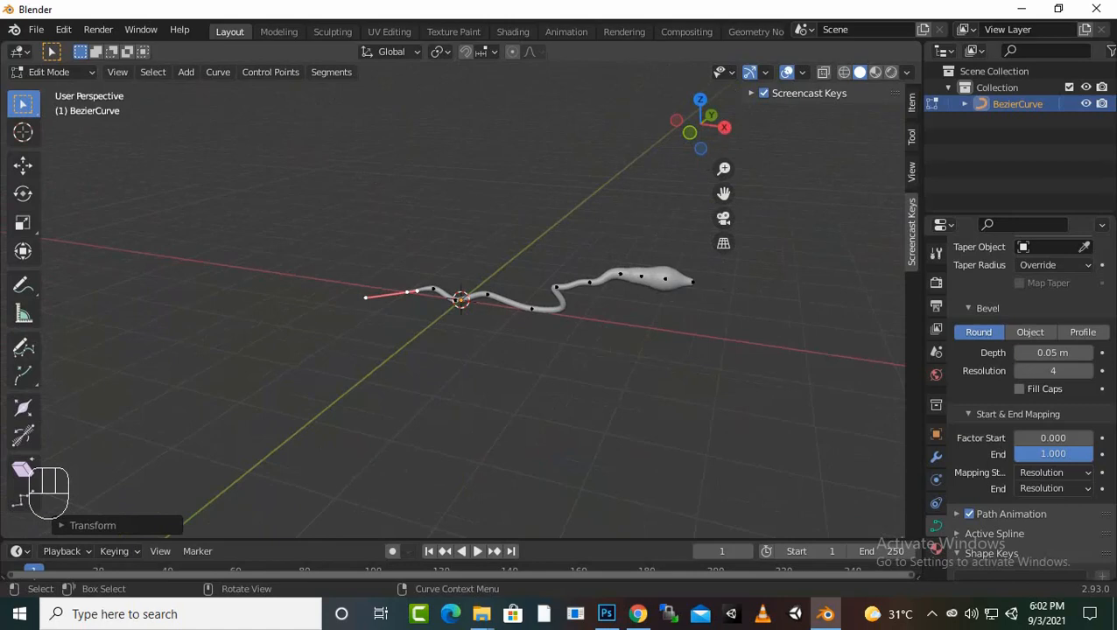
pyautogui.scroll(3, 461, 300)
pyautogui.scroll(-1, 460, 300)
pyautogui.moveTo(490, 350); pyautogui.dragTo(517, 360, button='middle')
pyautogui.click(516, 376)
pyautogui.press('Tab')
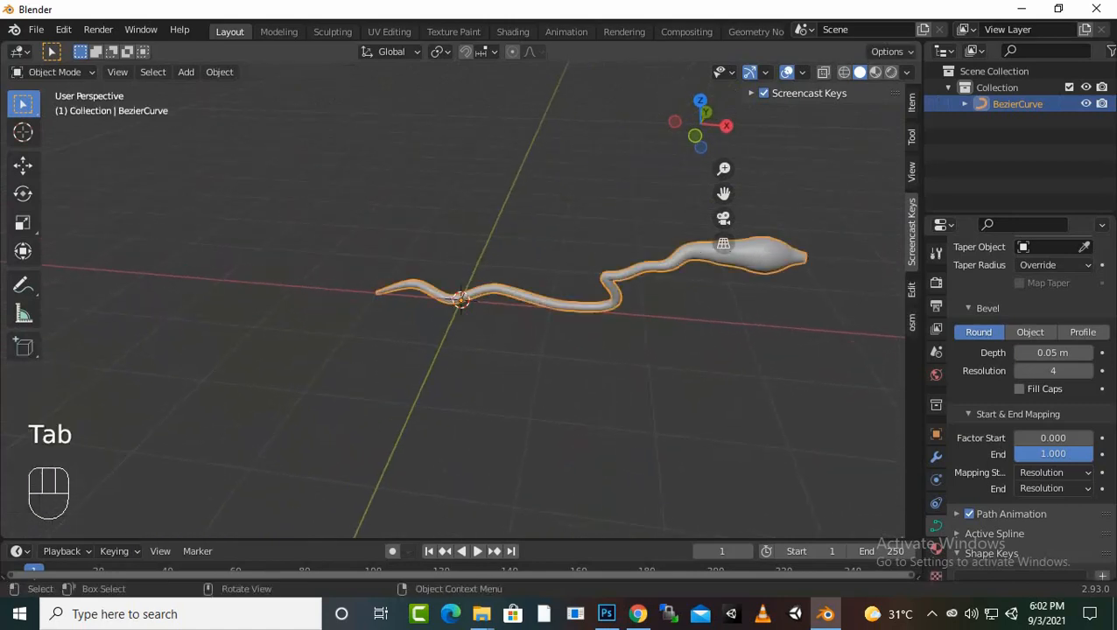
# Add a Bezier circle and move it along global Y to the open floor in front of the tapered curve
pyautogui.hotkey('shift', 'a')
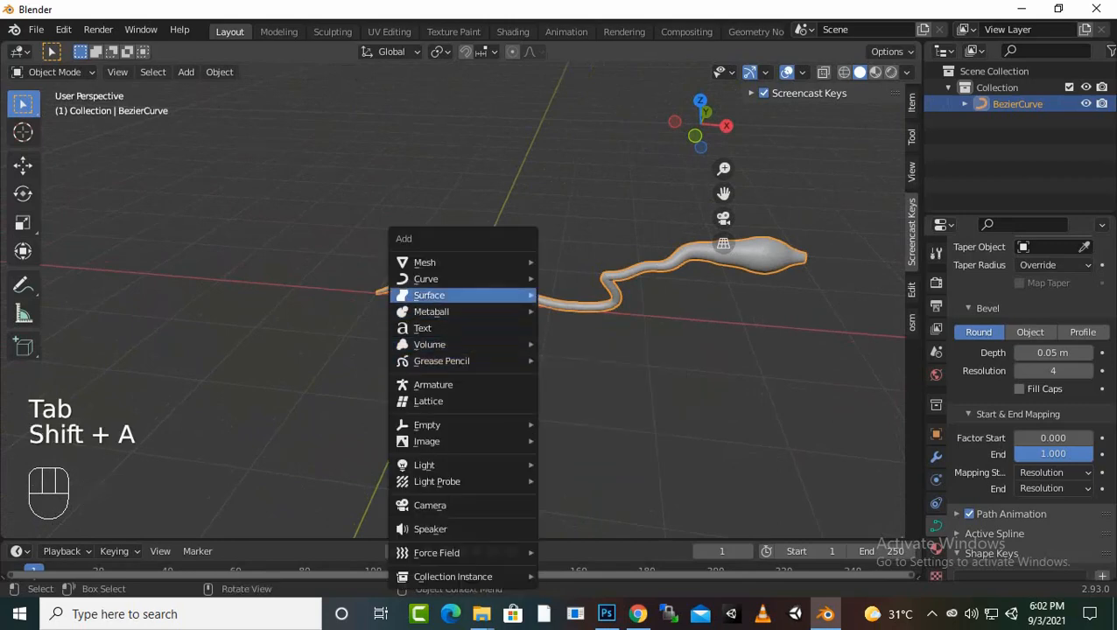
pyautogui.moveTo(464, 279)
pyautogui.click(573, 294)
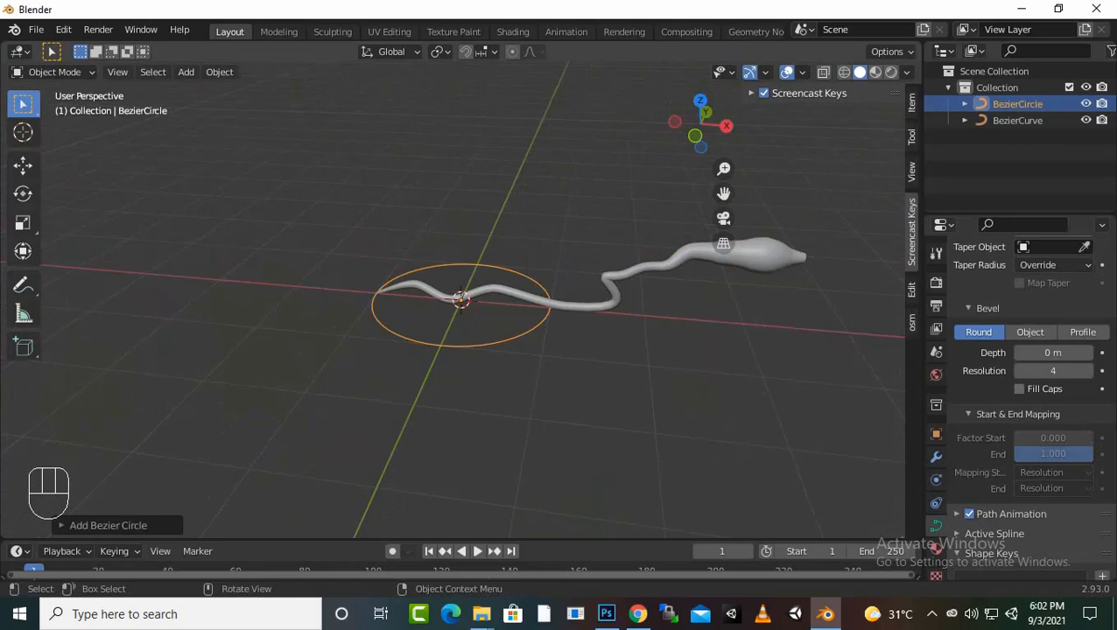
pyautogui.press('g')
pyautogui.press('y')
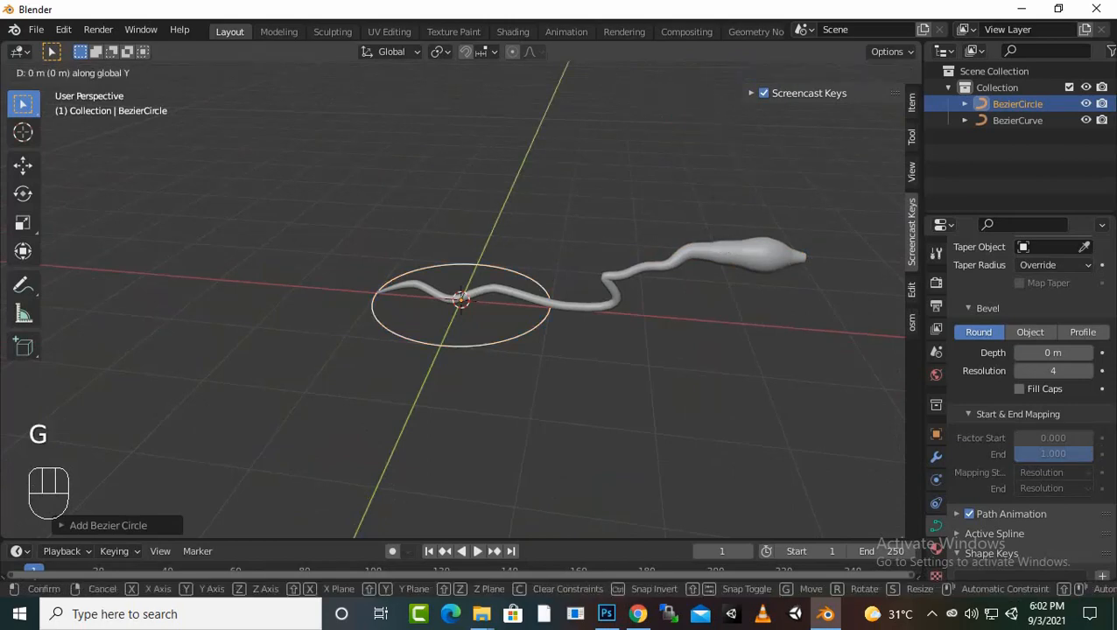
pyautogui.click(404, 425)
pyautogui.scroll(-2, 461, 300)
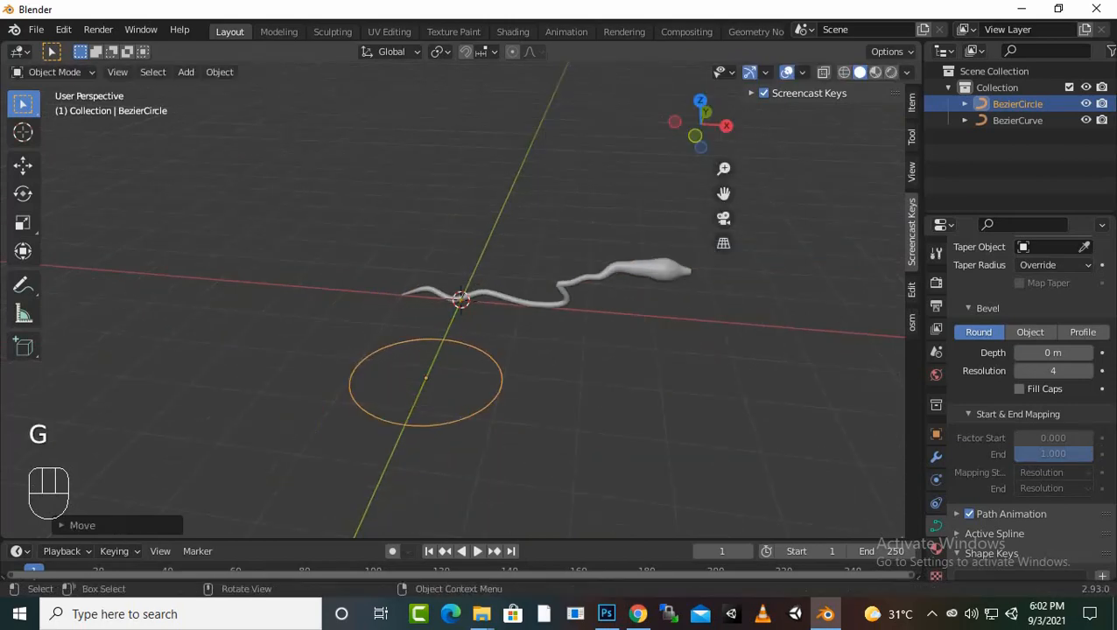
# Enter Edit Mode on the Bezier circle and subdivide all of its segments once
pyautogui.press('Tab')
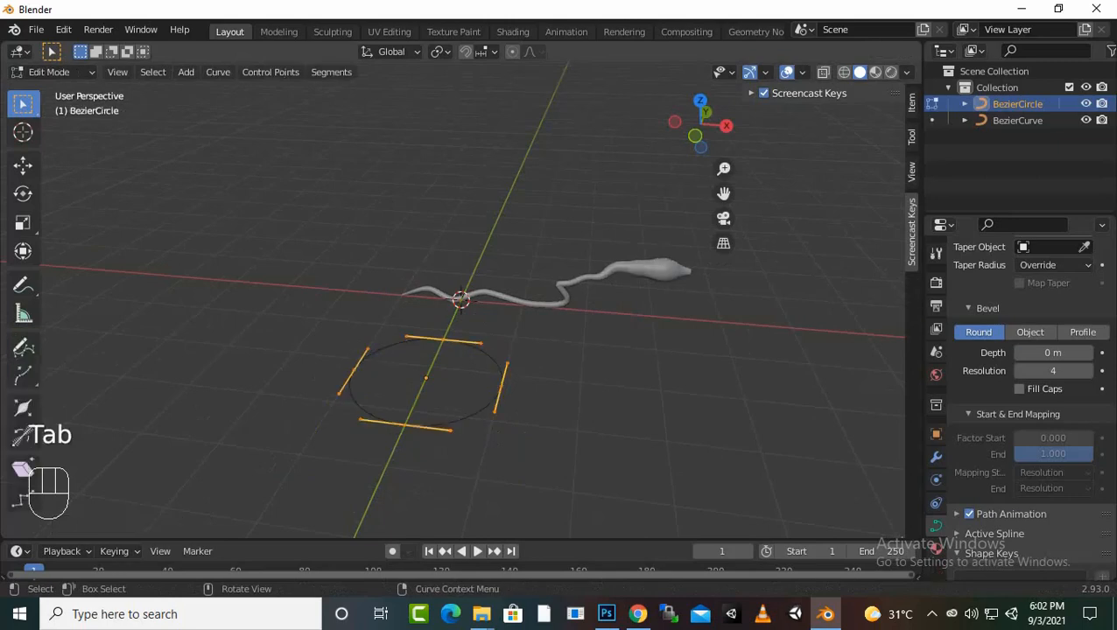
pyautogui.moveTo(424, 385); pyautogui.dragTo(462, 385, button='middle')
pyautogui.scroll(1, 461, 300)
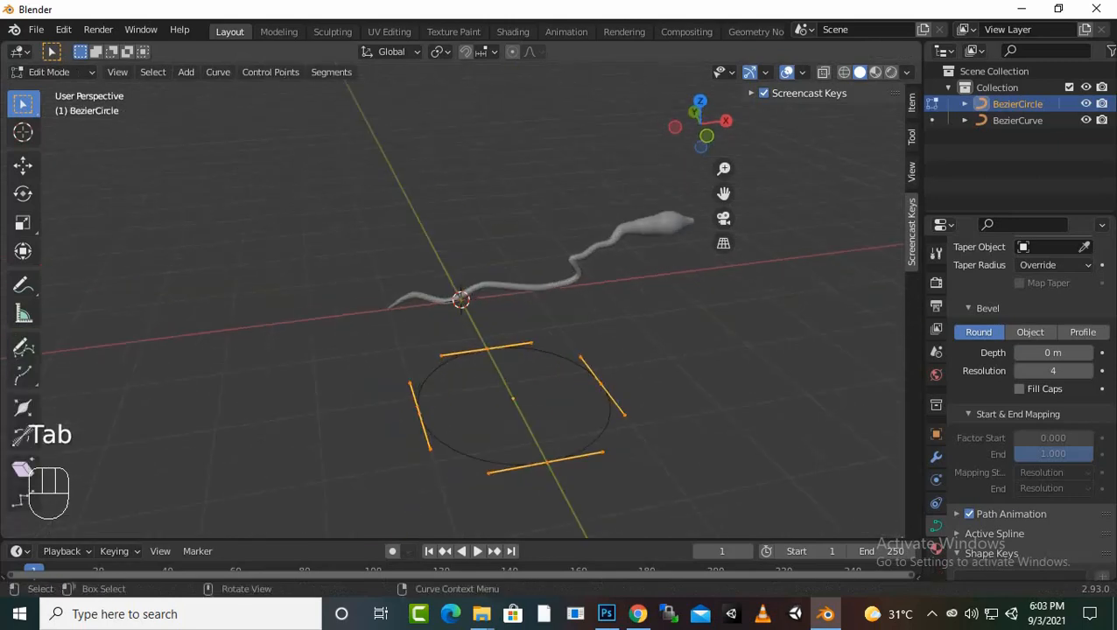
pyautogui.rightClick(556, 436)
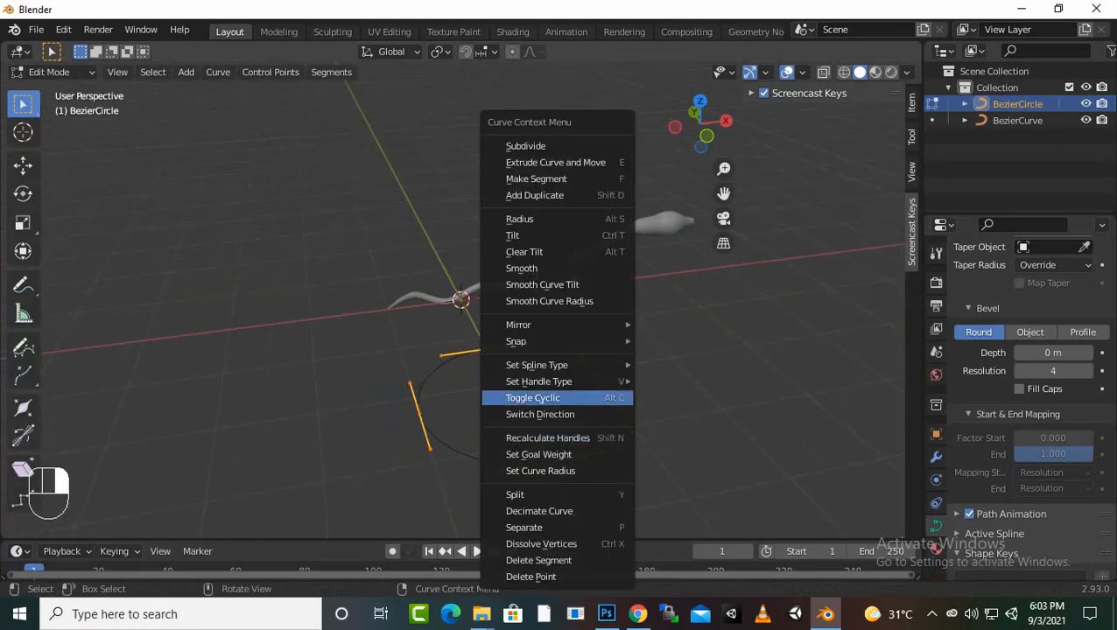
pyautogui.click(526, 144)
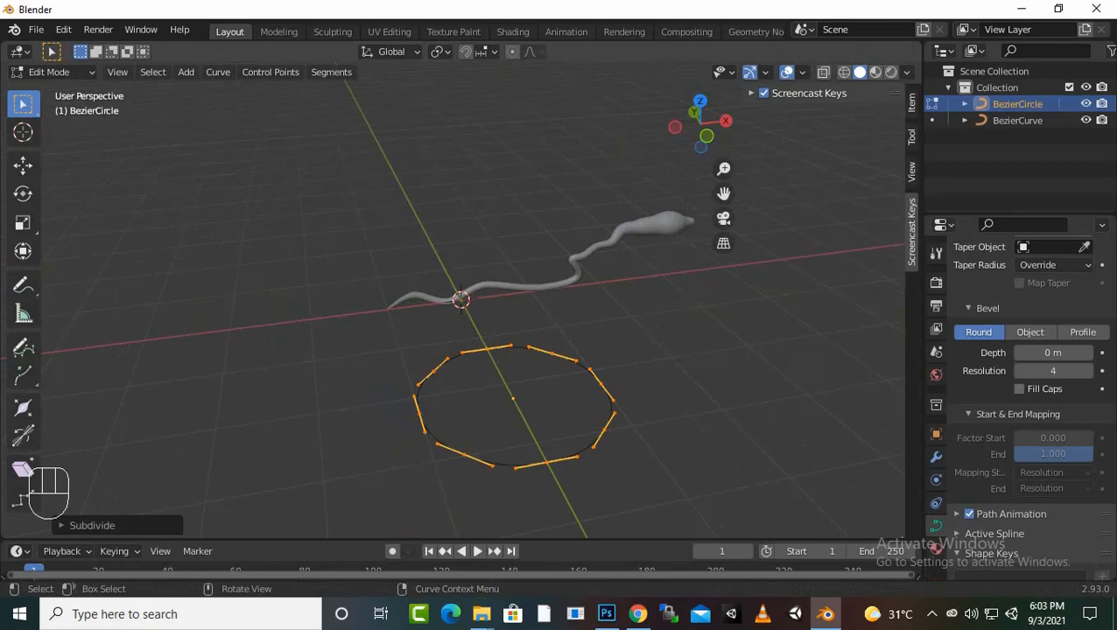
# Scale the circle's four alternate new control points inward to about 0.51 to form a four-pointed star, and return to Object Mode
pyautogui.click(552, 353)
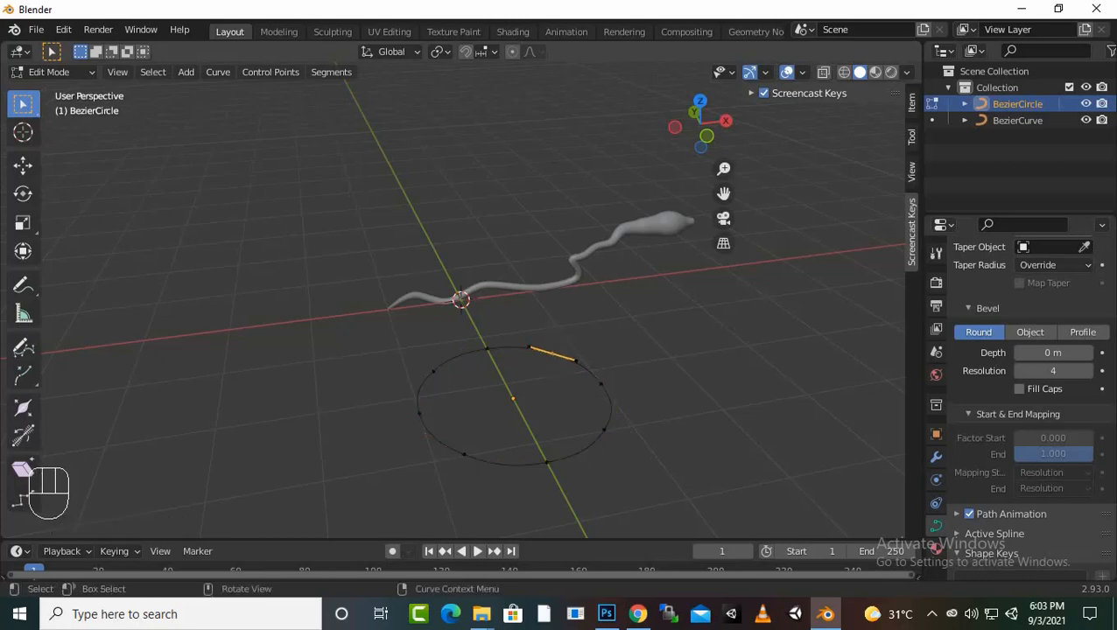
pyautogui.scroll(2, 472, 300)
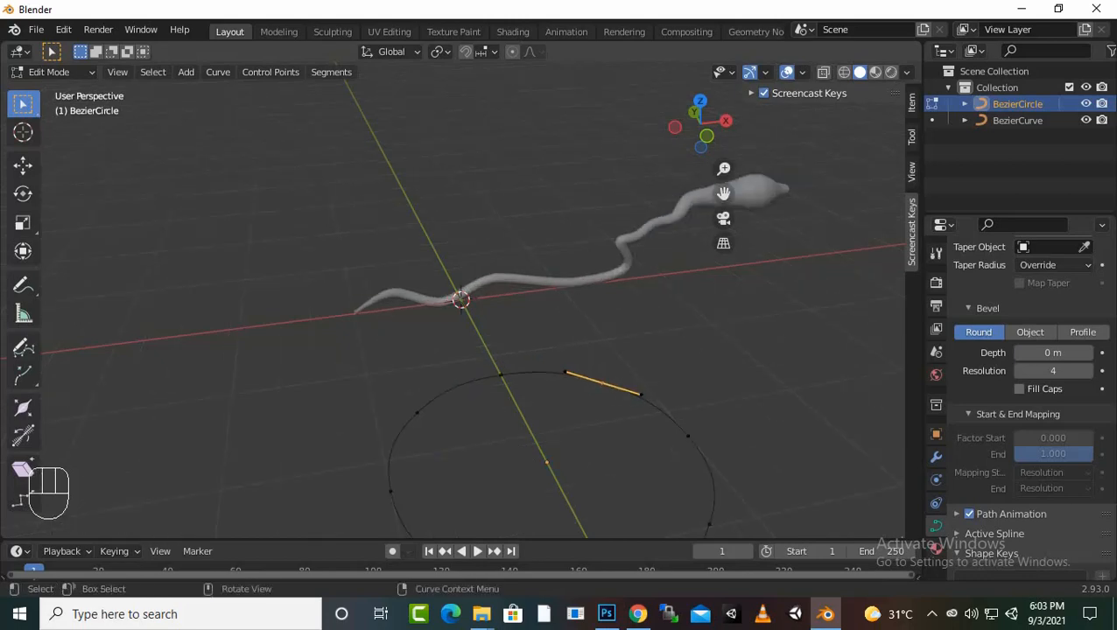
pyautogui.keyDown('shift'); pyautogui.click(416, 411); pyautogui.keyUp('shift')
pyautogui.scroll(-3, 416, 411)
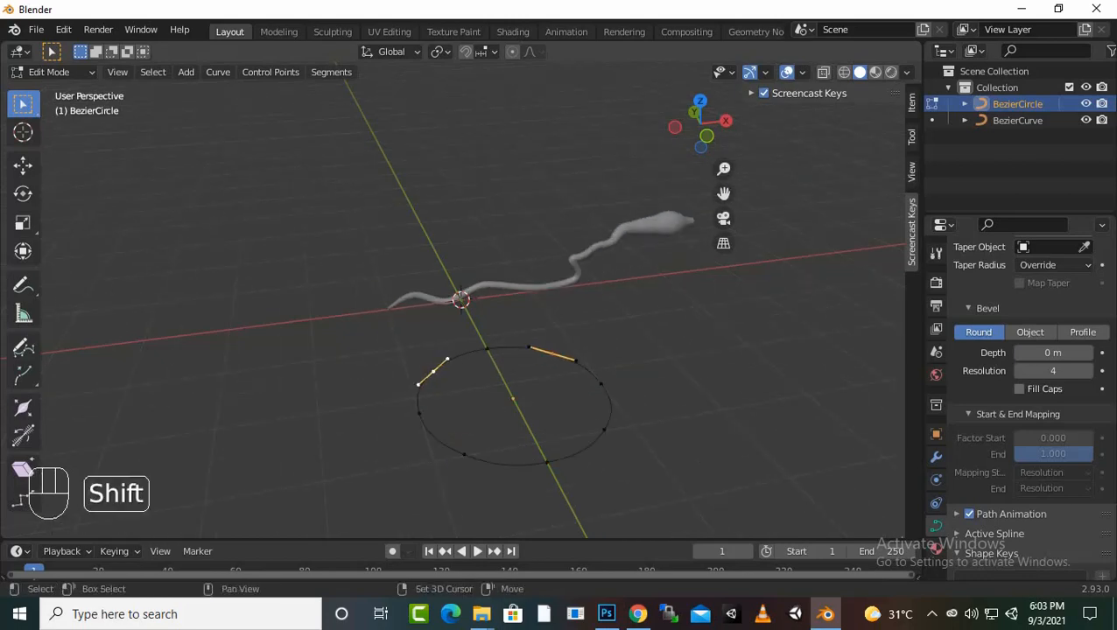
pyautogui.keyDown('shift'); pyautogui.click(464, 453); pyautogui.keyUp('shift')
pyautogui.keyDown('shift'); pyautogui.click(604, 430); pyautogui.keyUp('shift')
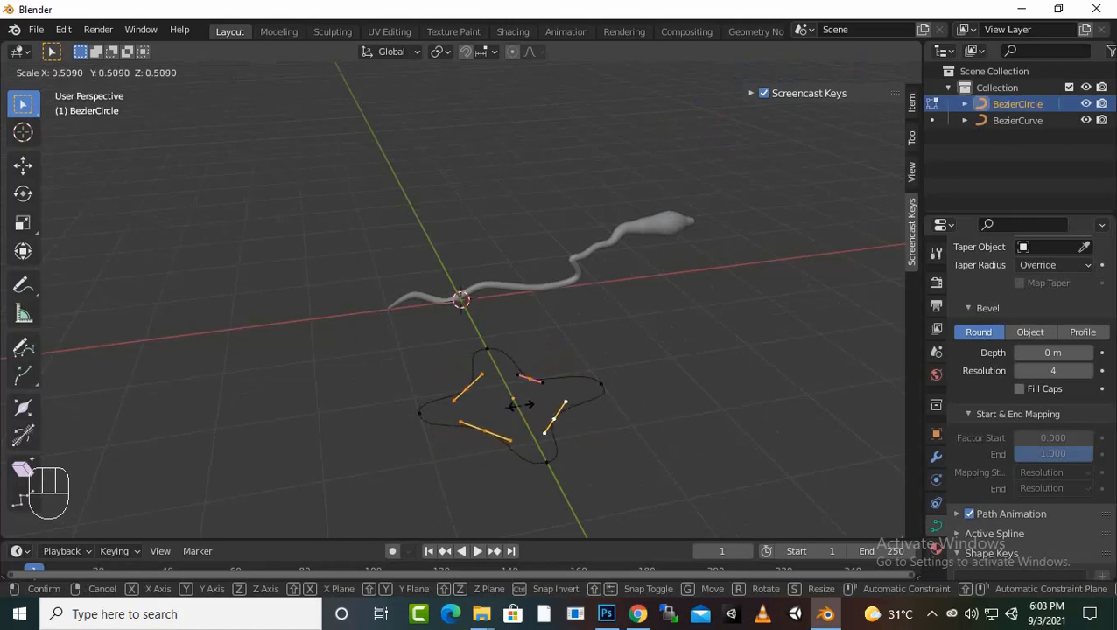
pyautogui.click(520, 405)
pyautogui.moveTo(520, 405); pyautogui.dragTo(568, 409, button='middle')
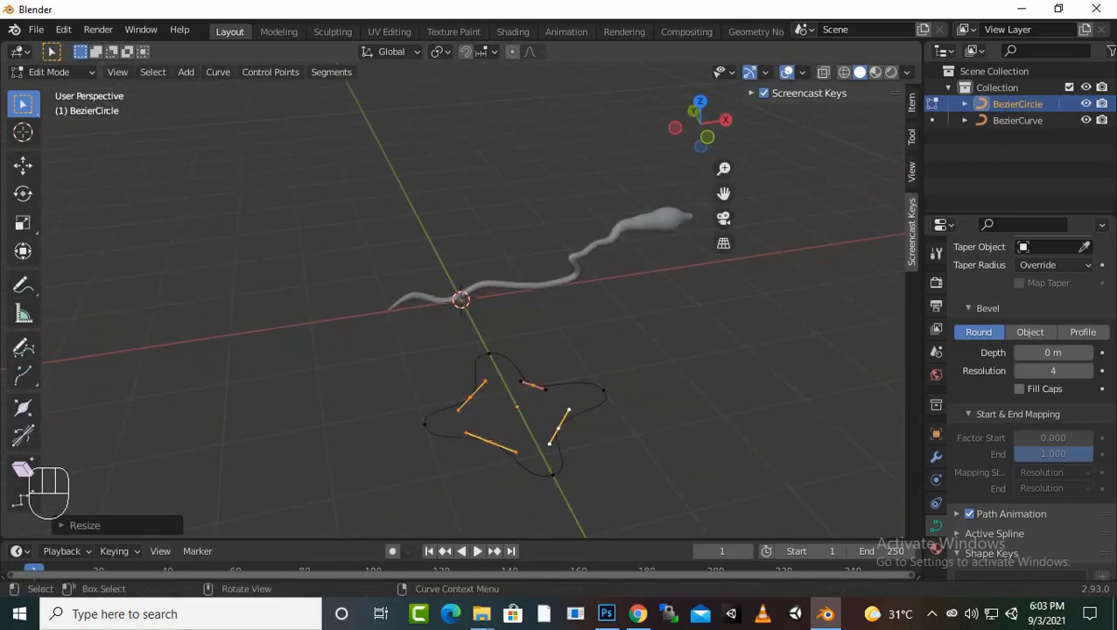
pyautogui.press('Tab')
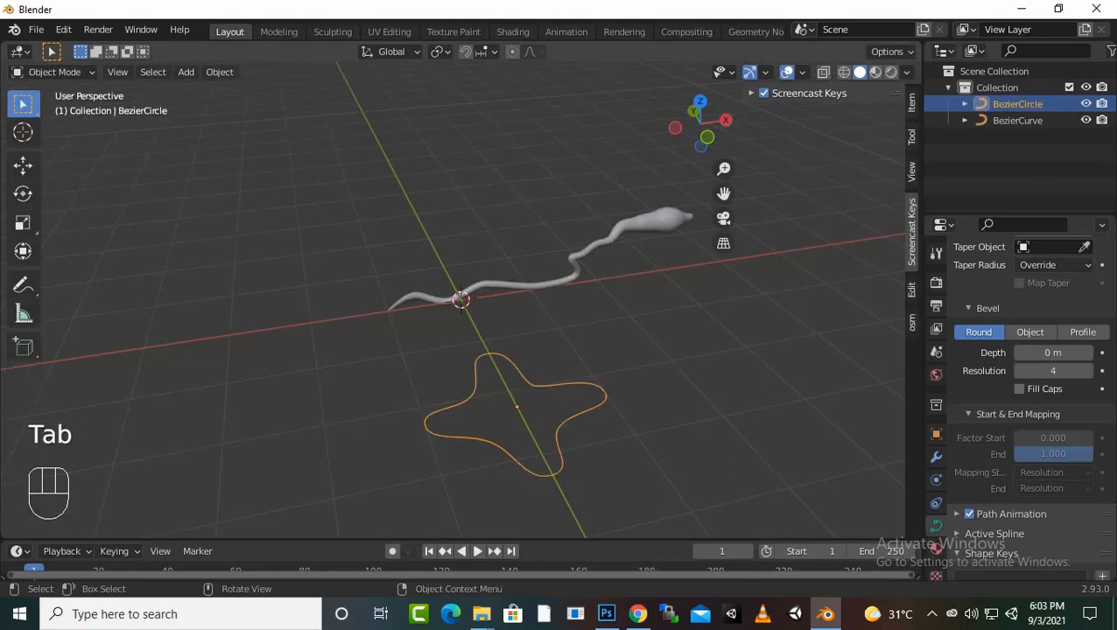
# Clear the star-shaped circle's location to return it to the world origin, and select the tapered curve
pyautogui.click(460, 303)
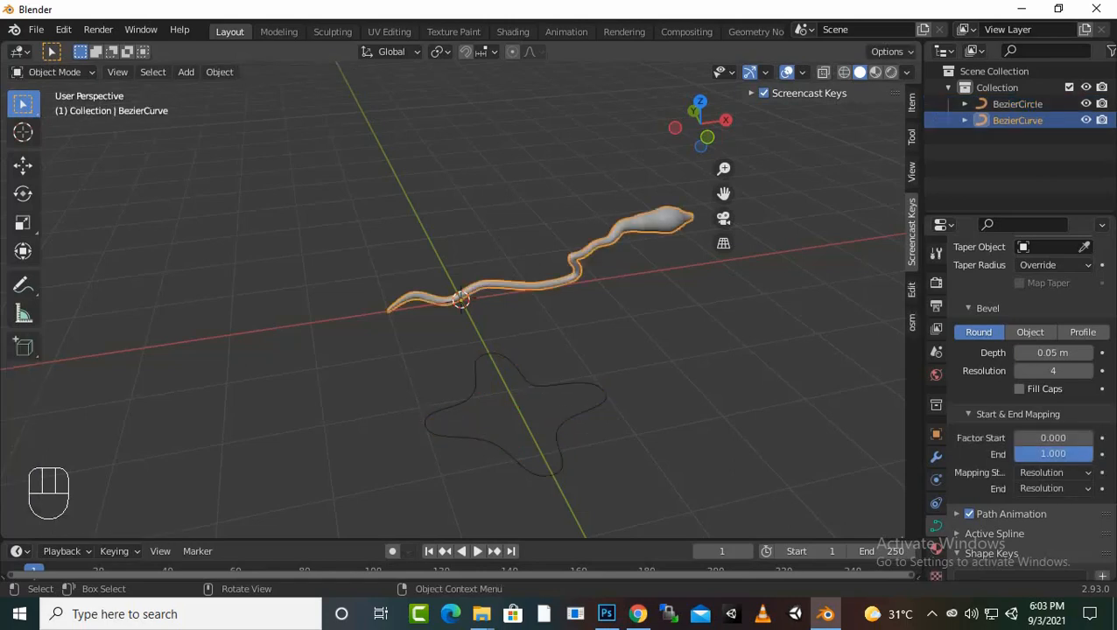
pyautogui.hotkey('ctrl', 'z')
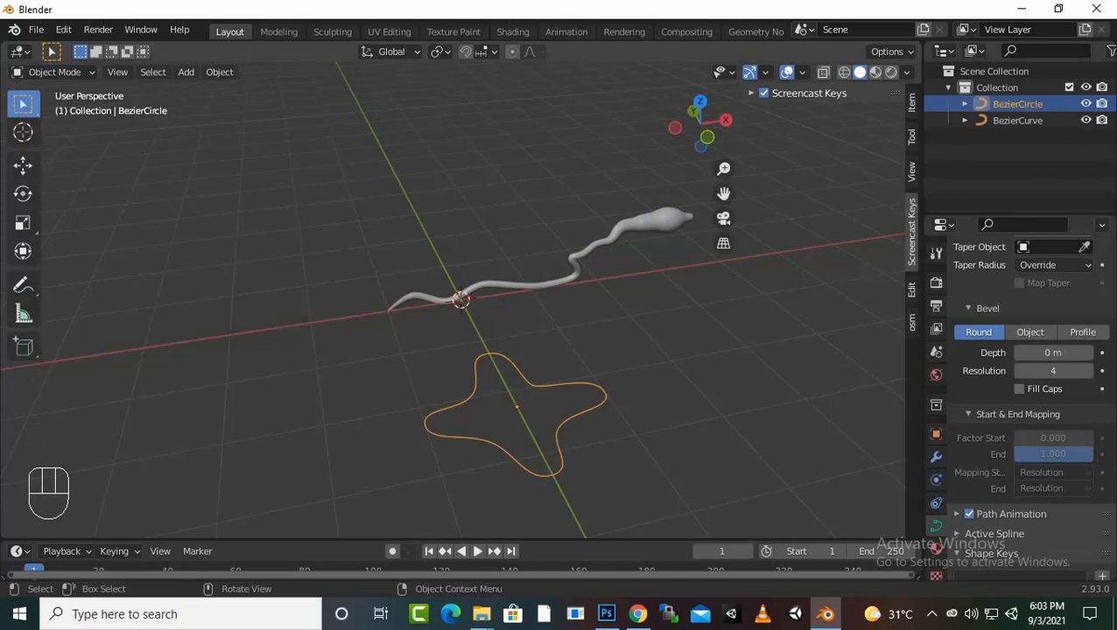
pyautogui.hotkey('alt', 'g')
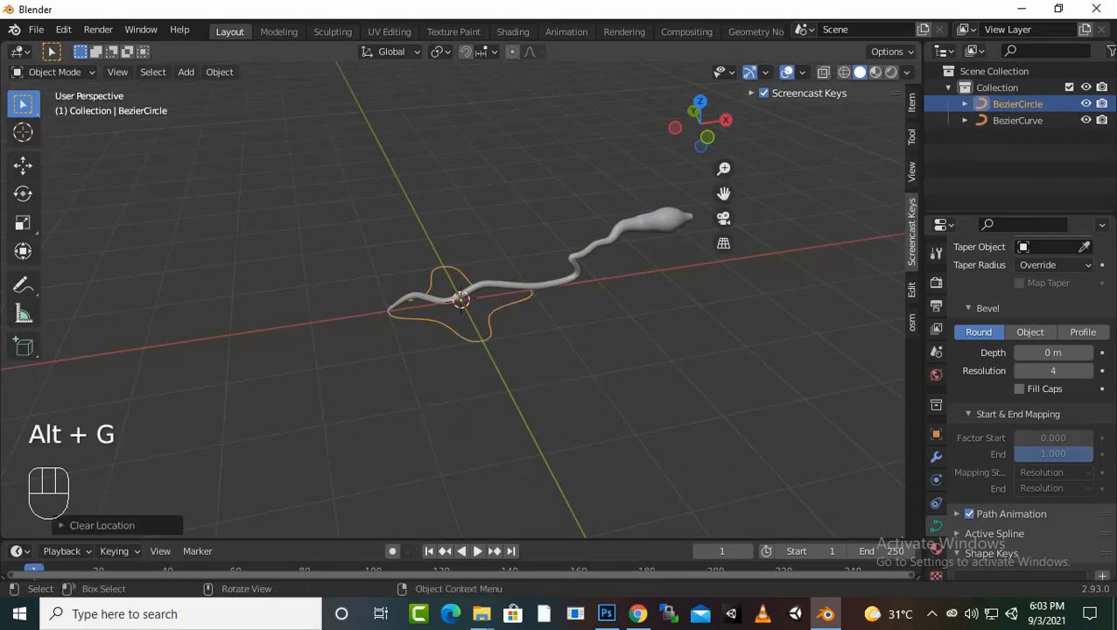
pyautogui.scroll(3, 461, 300)
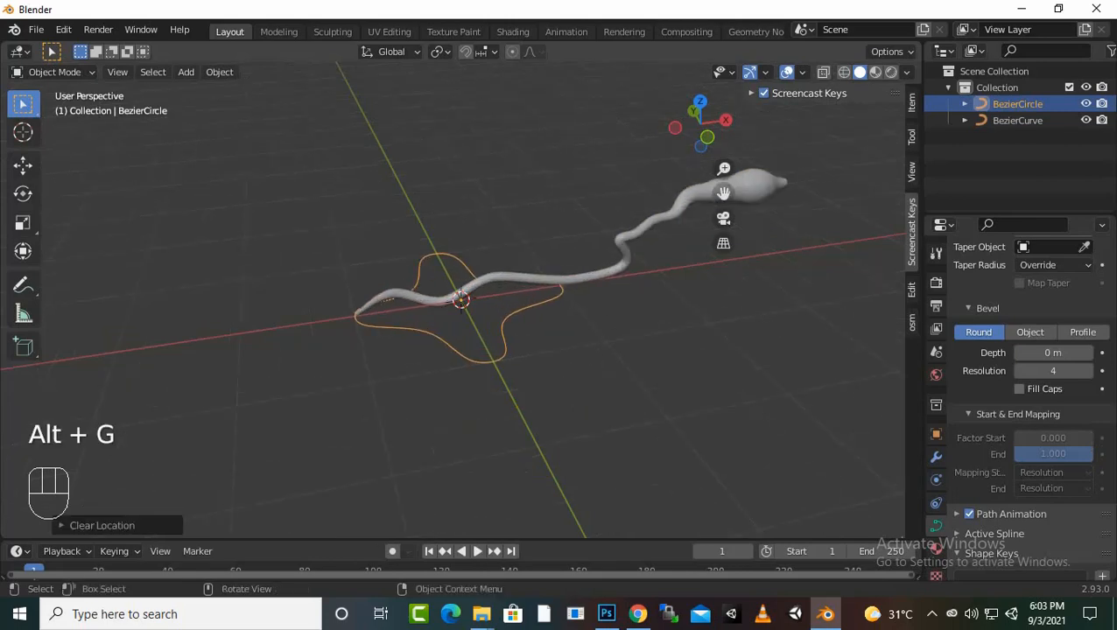
pyautogui.scroll(-2, 461, 300)
pyautogui.click(460, 300)
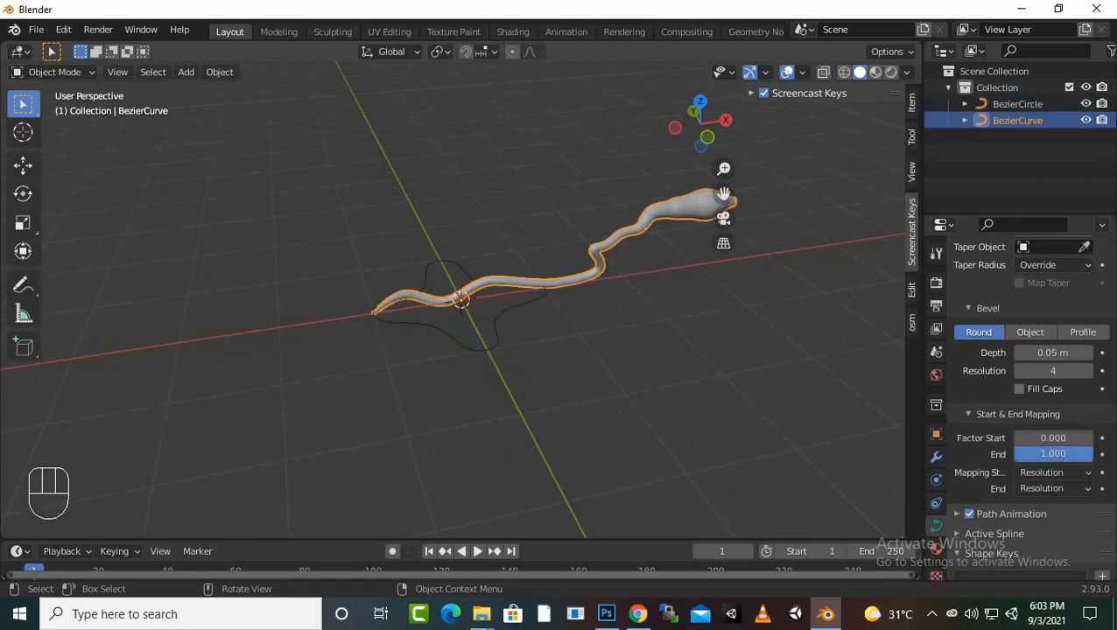
# Try the Profile bevel type on the tapered curve and switch it back to Round
pyautogui.scroll(-1, 1028, 394)
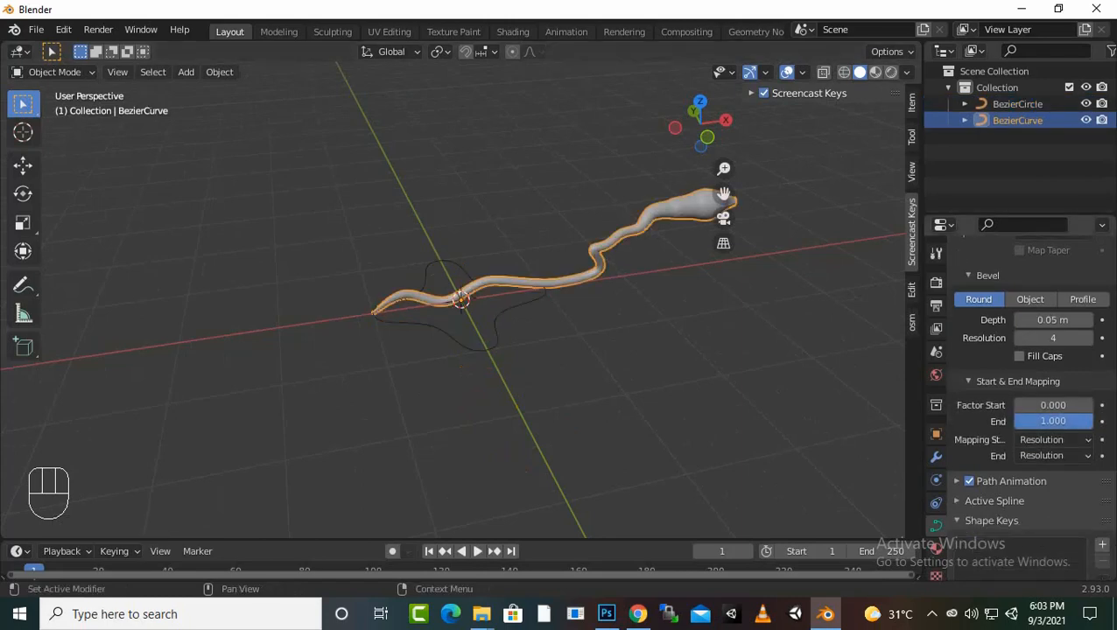
pyautogui.scroll(-2, 1020, 394)
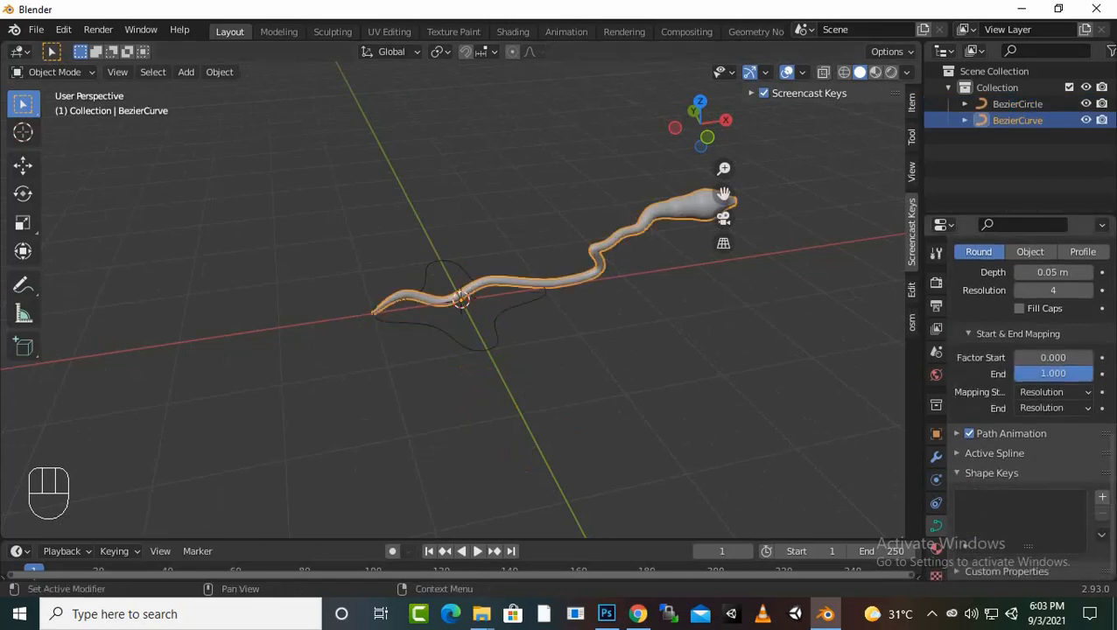
pyautogui.scroll(2, 1028, 394)
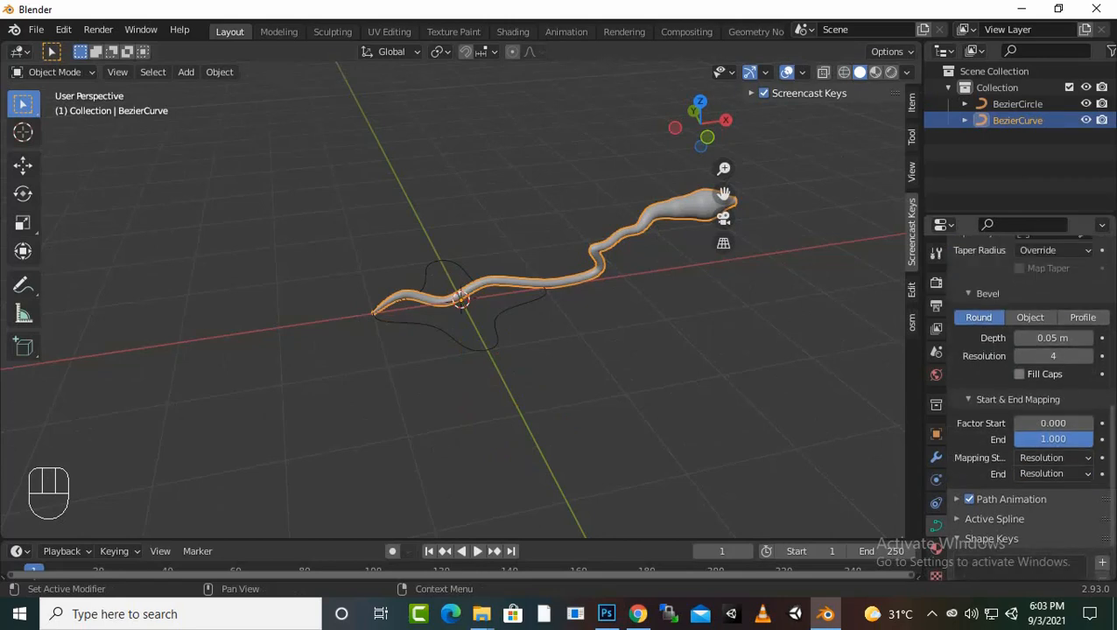
pyautogui.scroll(1, 1020, 372)
pyautogui.click(1083, 350)
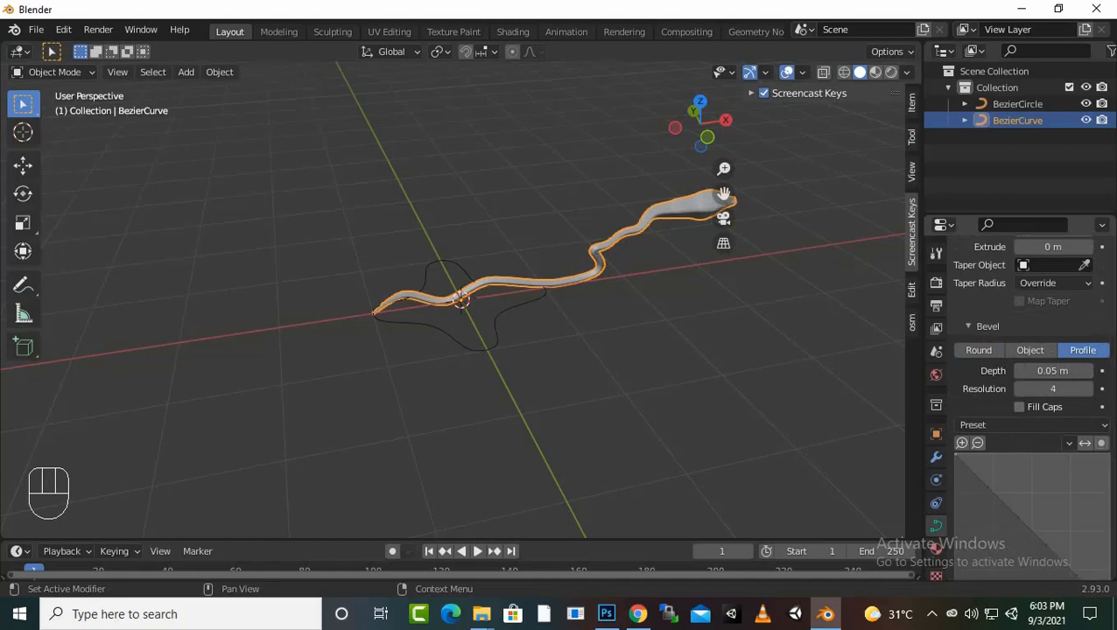
pyautogui.click(979, 350)
pyautogui.scroll(-1, 979, 350)
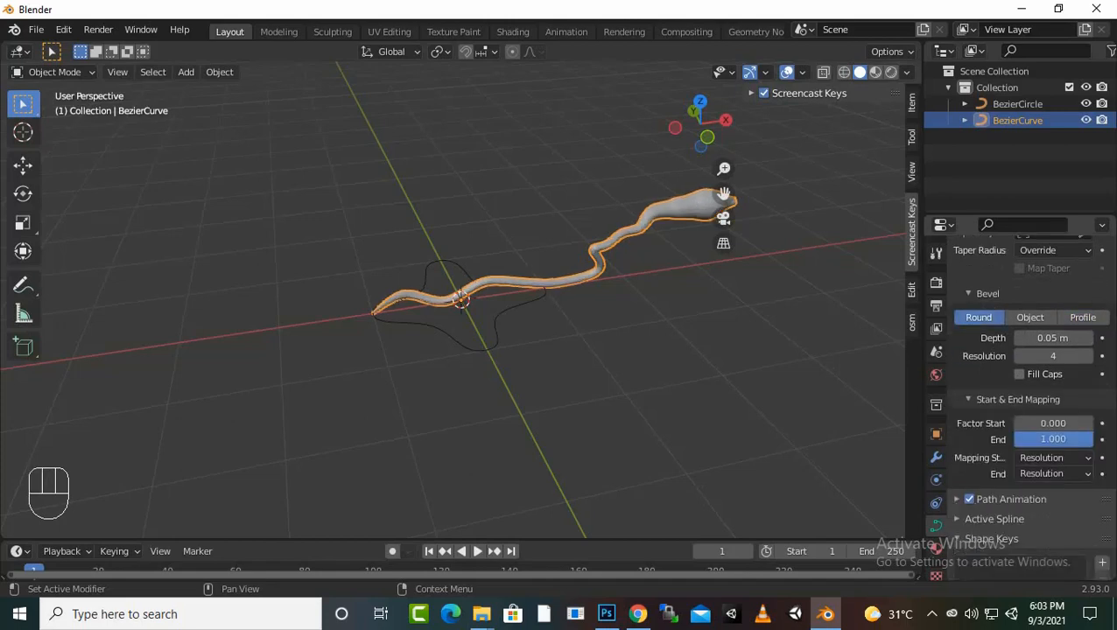
pyautogui.scroll(-1, 1020, 394)
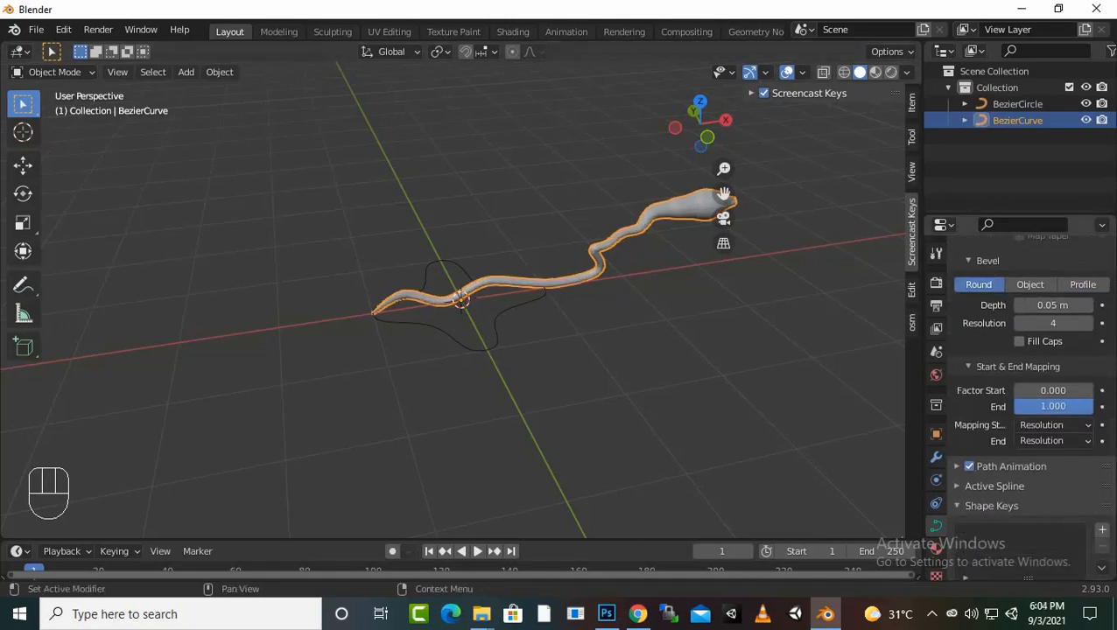
pyautogui.scroll(-1, 1019, 394)
pyautogui.scroll(2, 1019, 394)
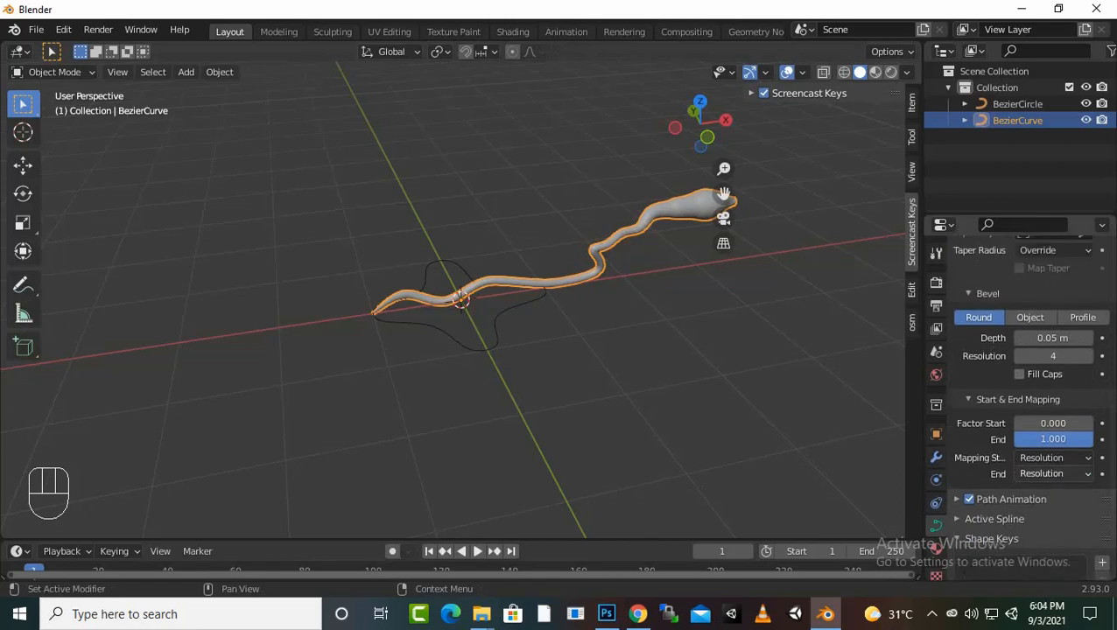
pyautogui.scroll(2, 1019, 394)
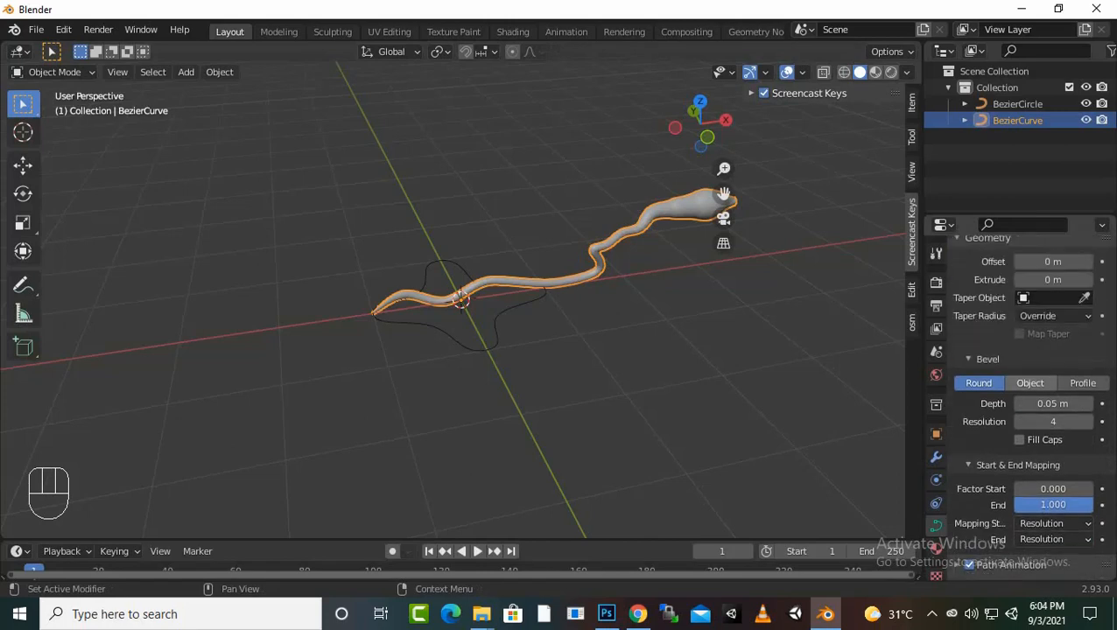
# Set the tapered curve's bevel type to Object and pick the star-shaped BezierCircle as its bevel object
pyautogui.click(1030, 383)
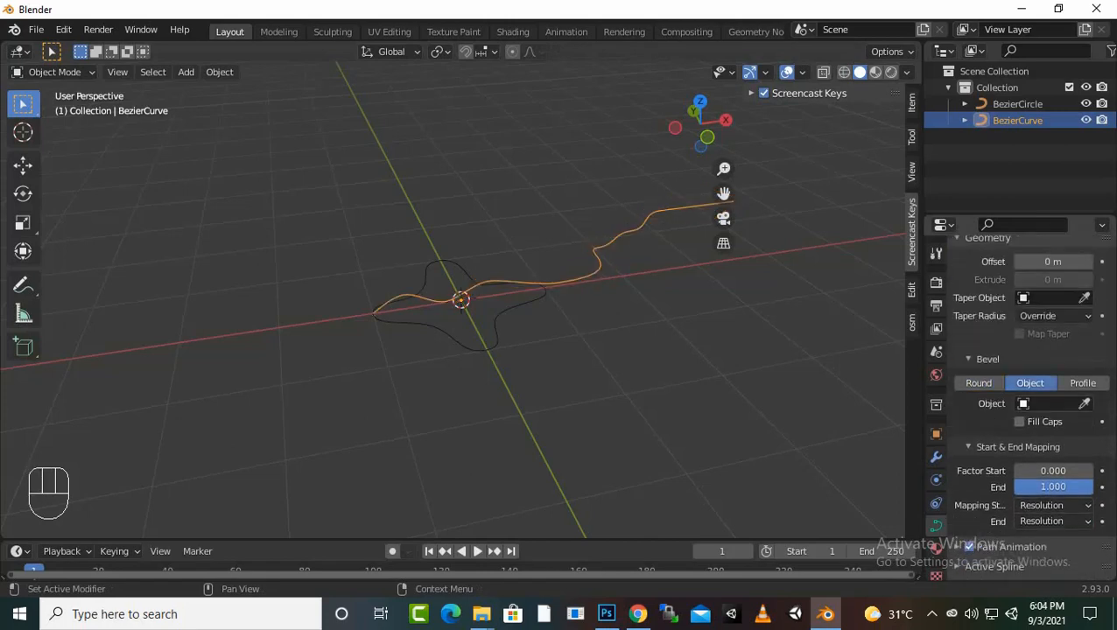
pyautogui.scroll(-1, 1017, 394)
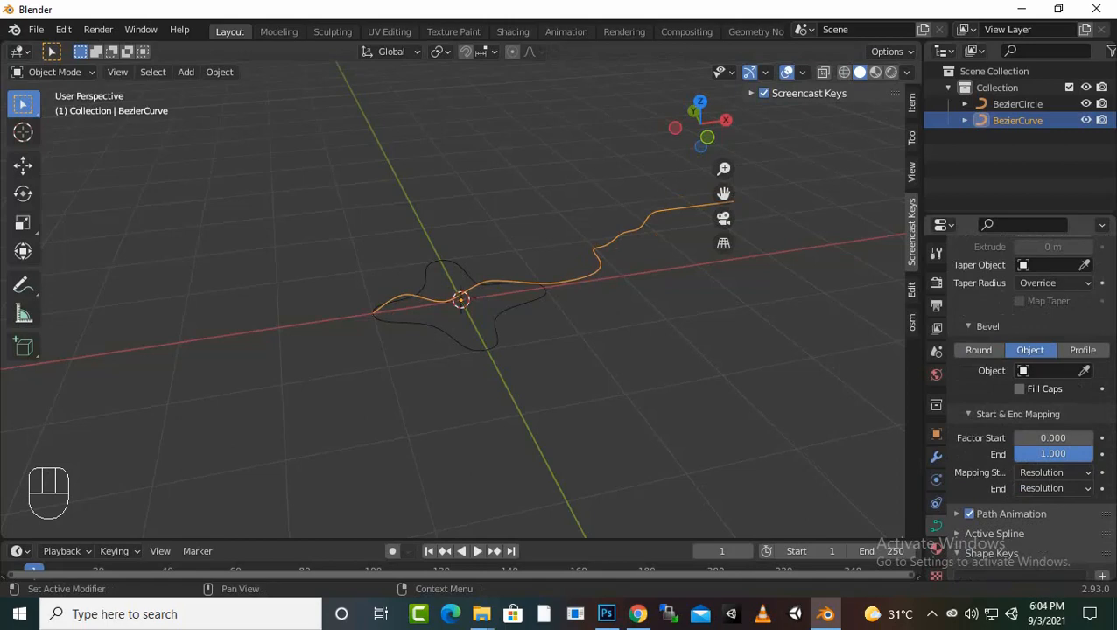
pyautogui.click(1084, 370)
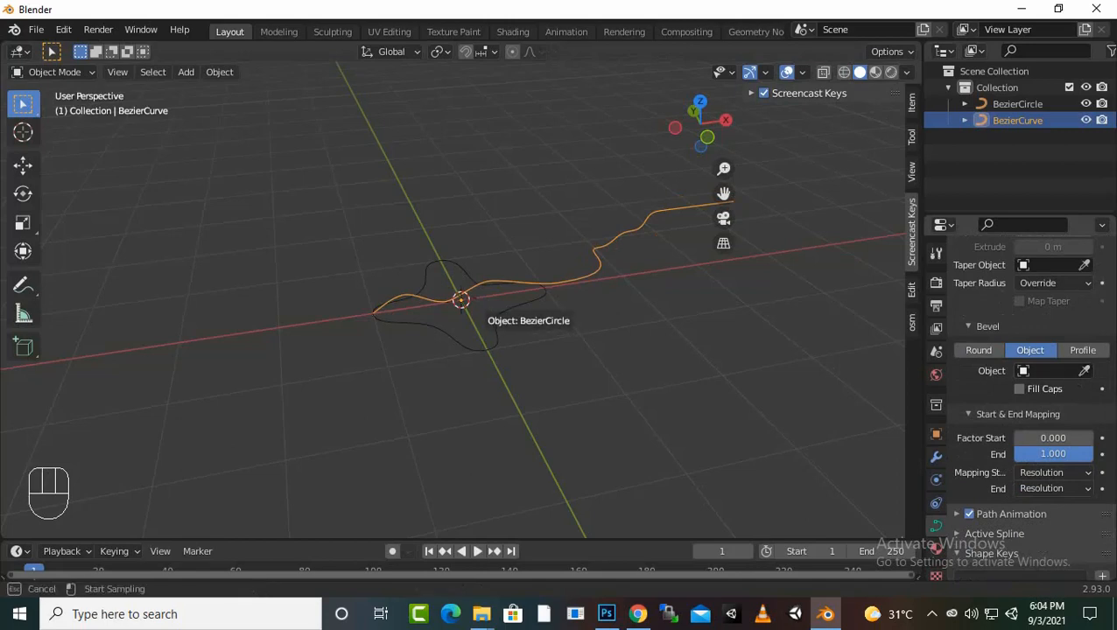
pyautogui.click(461, 301)
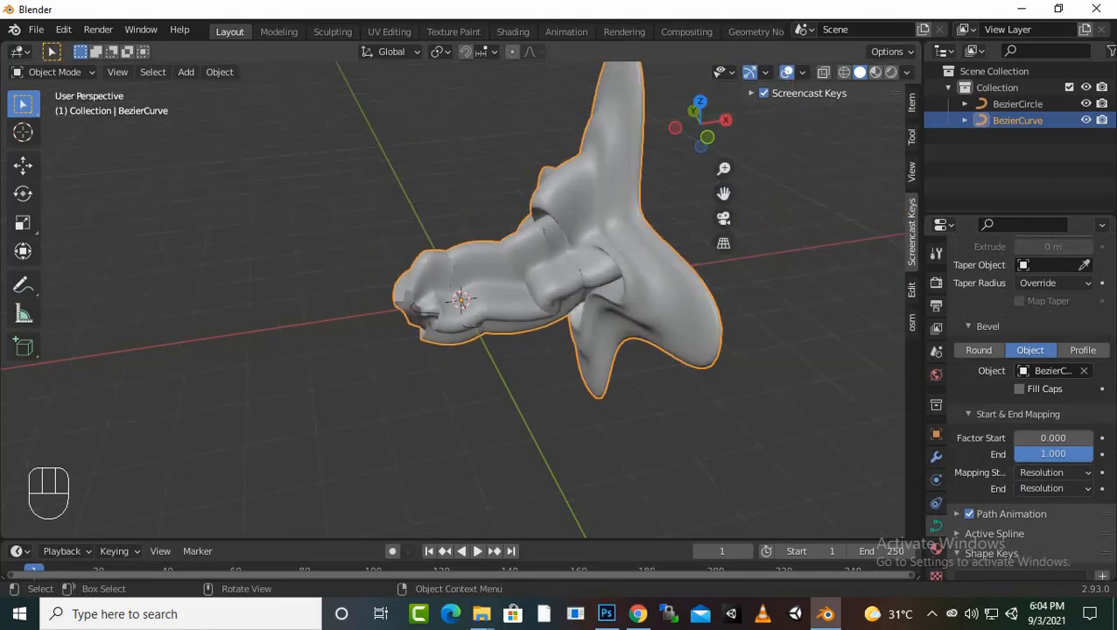
# Scale the star-shaped BezierCircle down to less than a tenth of its size to slim the beveled tube
pyautogui.scroll(-2, 461, 300)
pyautogui.moveTo(461, 300); pyautogui.dragTo(613, 280, button='middle')
pyautogui.scroll(3, 461, 300)
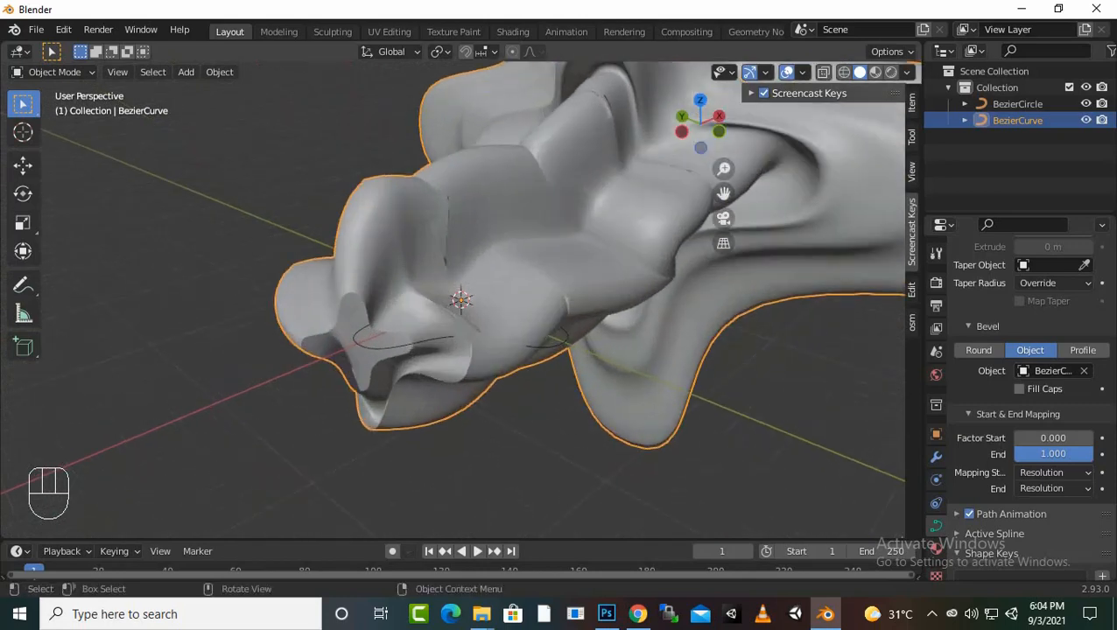
pyautogui.click(392, 347)
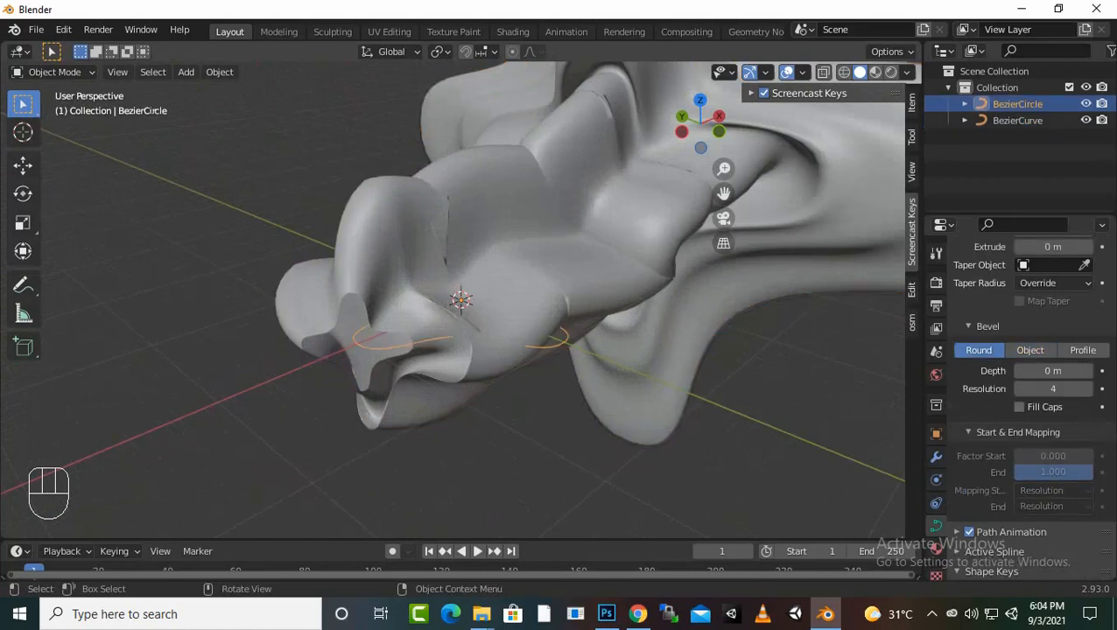
pyautogui.press('s')
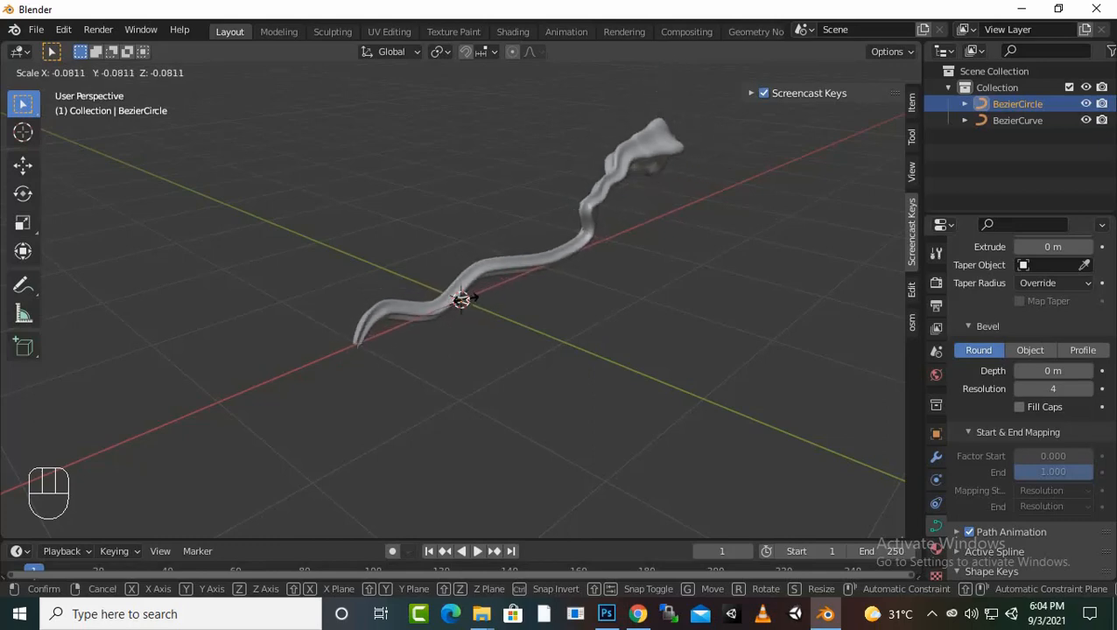
pyautogui.click(461, 300)
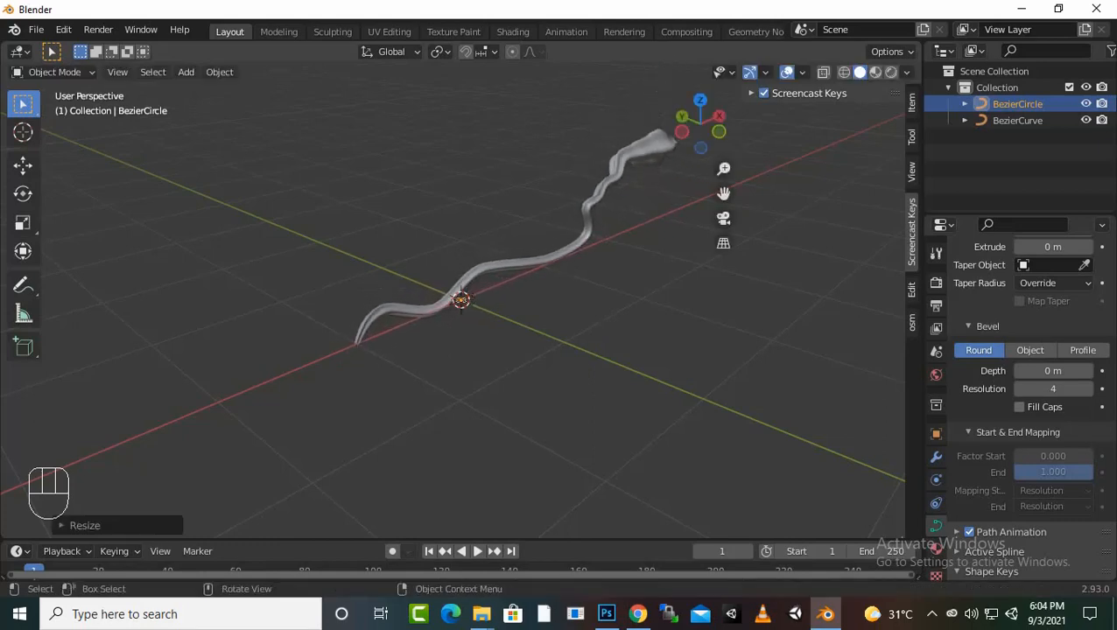
# Examine the star-shaped cross-section along the beveled tube from several angles and up close
pyautogui.moveTo(462, 301); pyautogui.dragTo(452, 250, button='middle')
pyautogui.scroll(5, 510, 317)
pyautogui.scroll(-4, 419, 282)
pyautogui.scroll(-1, 451, 250)
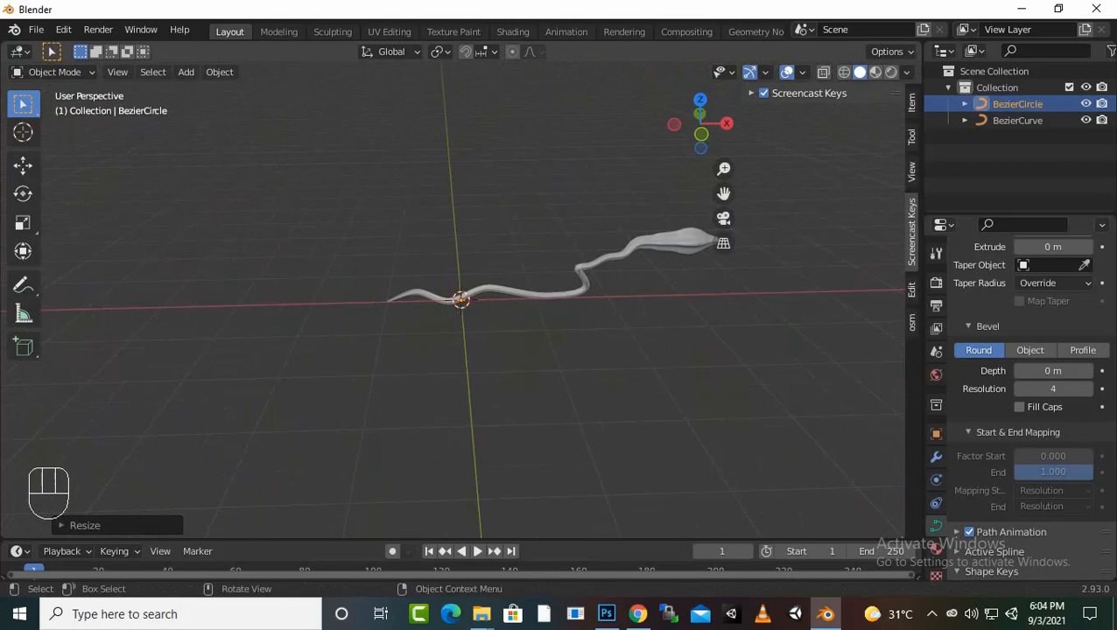
pyautogui.moveTo(724, 194); pyautogui.dragTo(605, 243)
pyautogui.scroll(4, 605, 244)
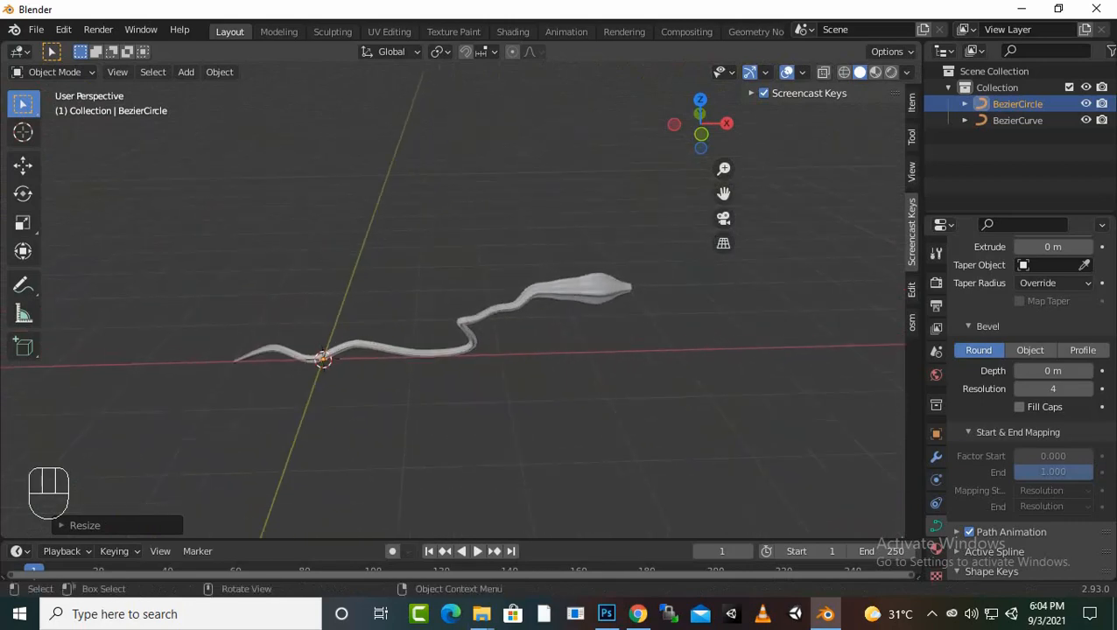
pyautogui.moveTo(587, 262); pyautogui.dragTo(624, 238, button='middle')
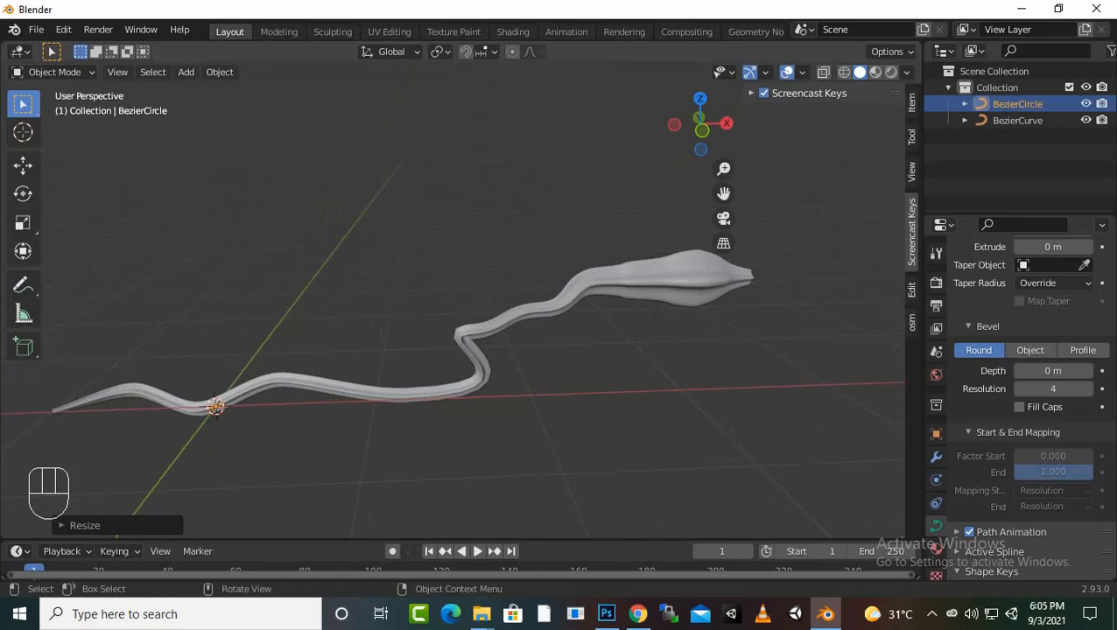